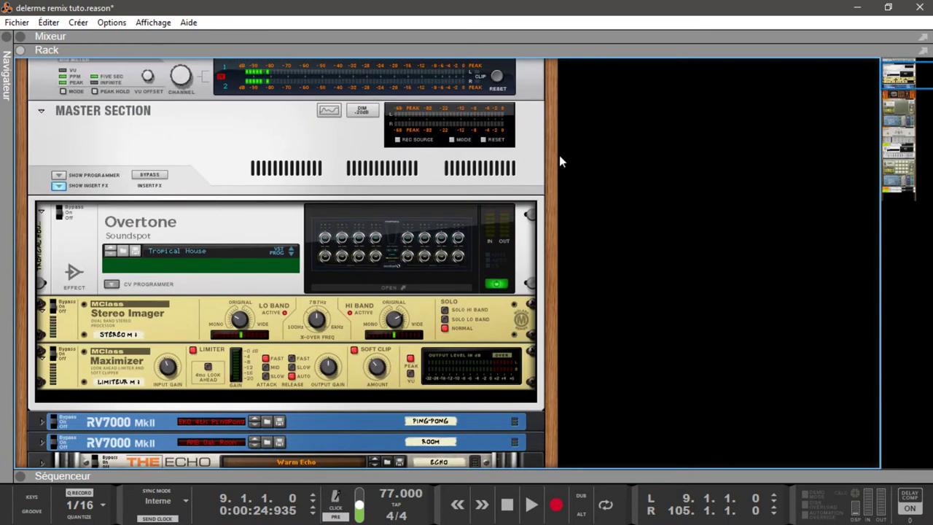
Step: Delete the Overtone, Stereo Imager and Maximizer insert effects from the Master Section and collapse that section
click(110, 242)
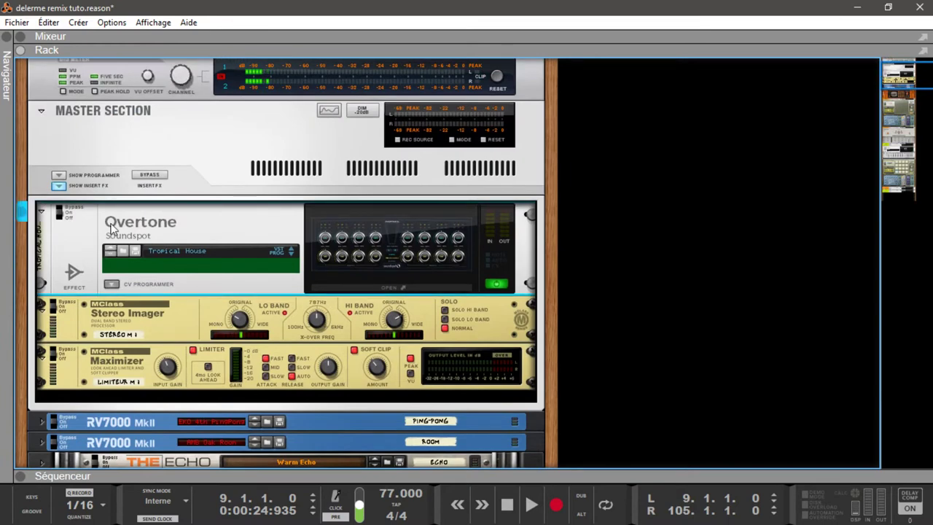
key(Delete)
key(Return)
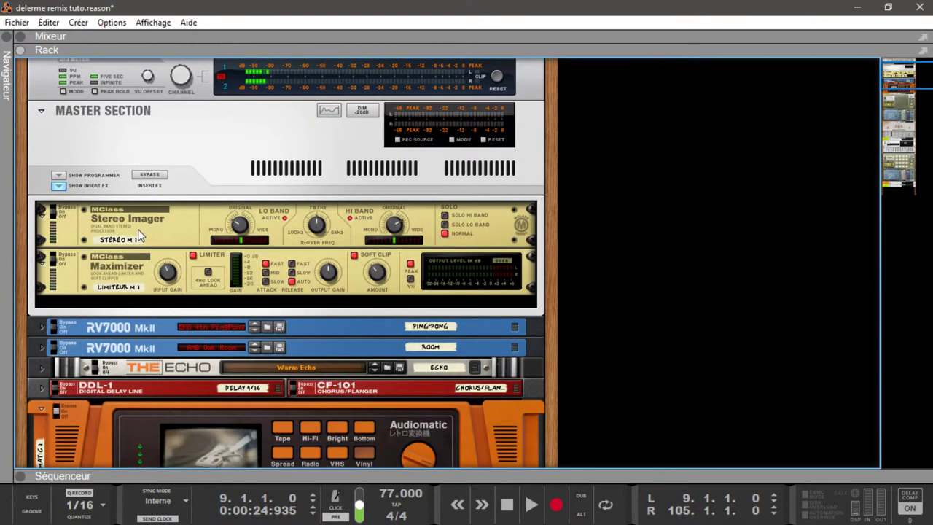
click(139, 234)
key(Delete)
key(Return)
click(134, 235)
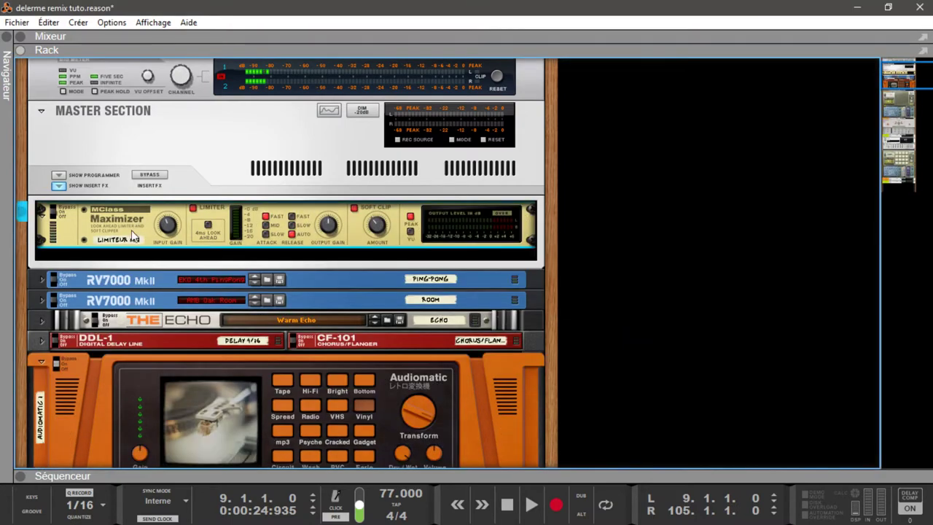
key(Delete)
key(Return)
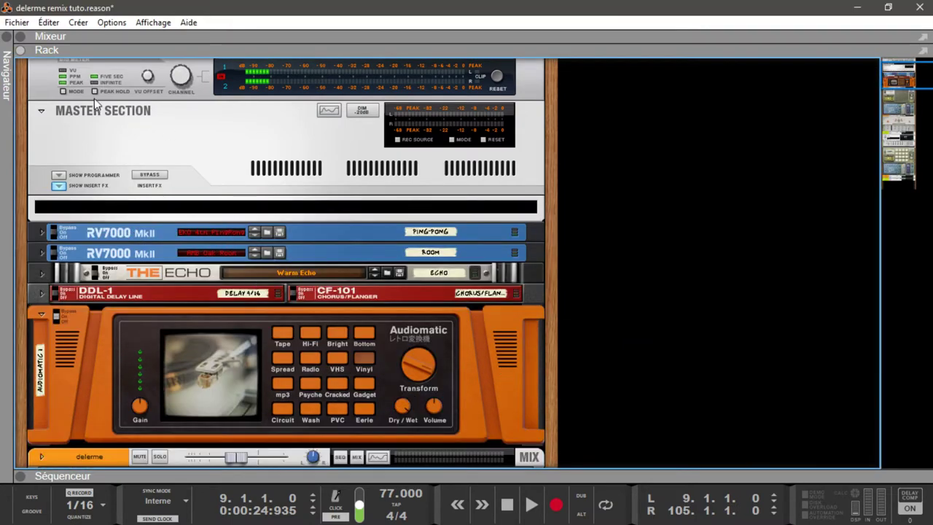
click(41, 112)
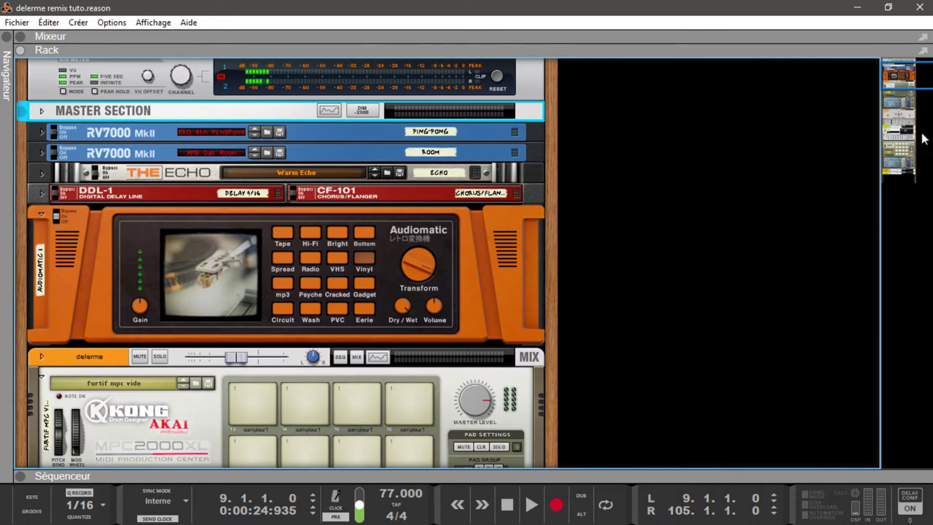
Step: Bring the furtif mpc vide Kong into view in the rack and show the sequencer and the browser
drag(916, 80, 916, 105)
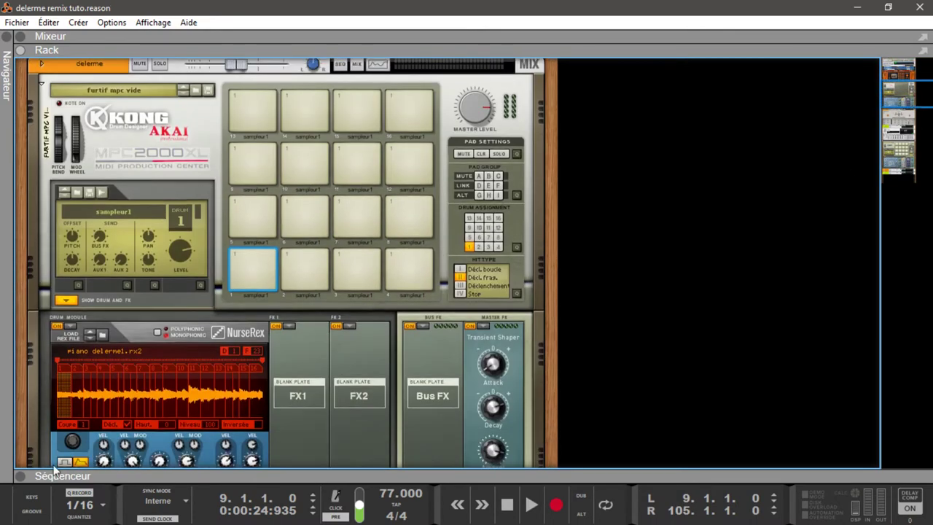
click(27, 474)
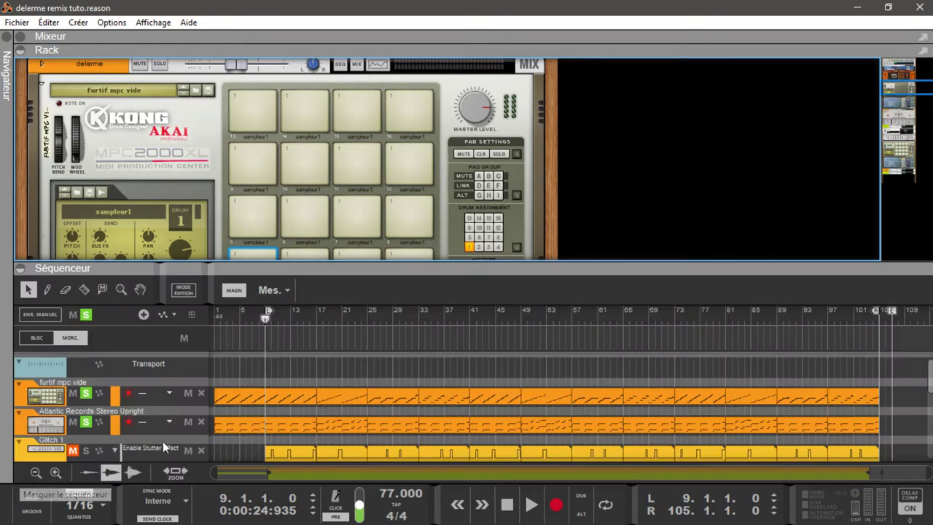
click(6, 37)
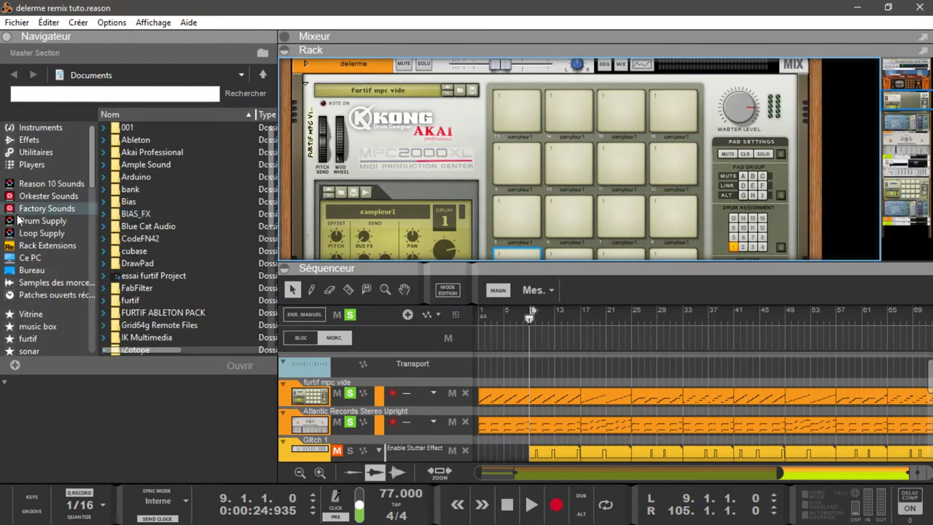
Step: Find and select piano delerme1.rx2 among the song samples, inside the Ts les samples autonomes folder
click(51, 282)
click(111, 154)
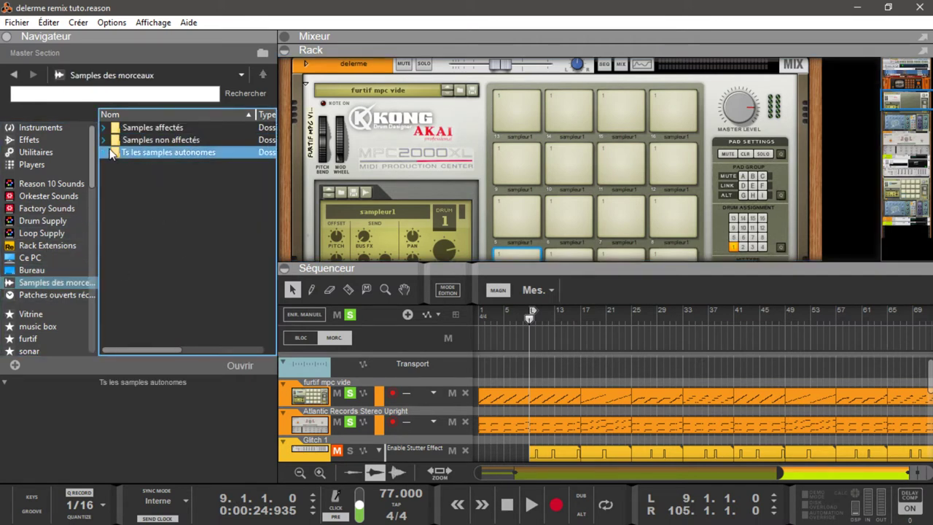
click(104, 153)
click(123, 167)
click(157, 178)
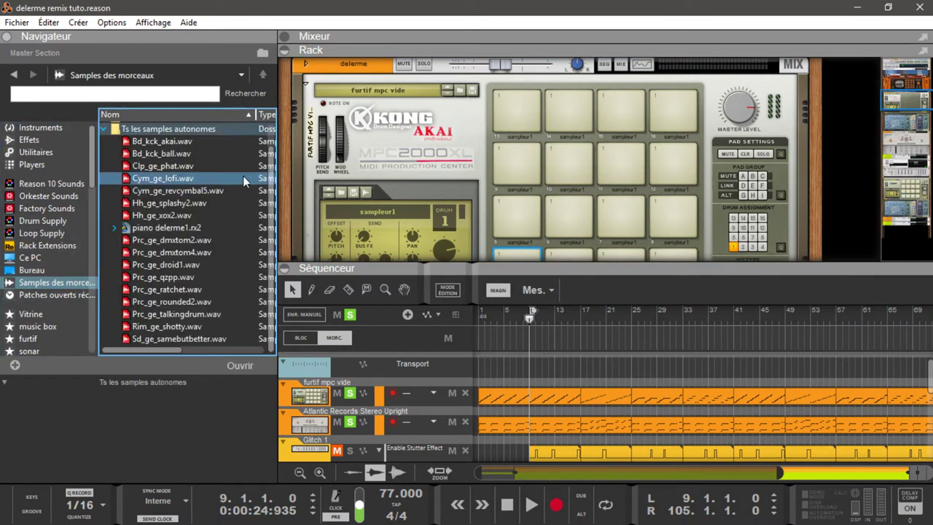
click(165, 229)
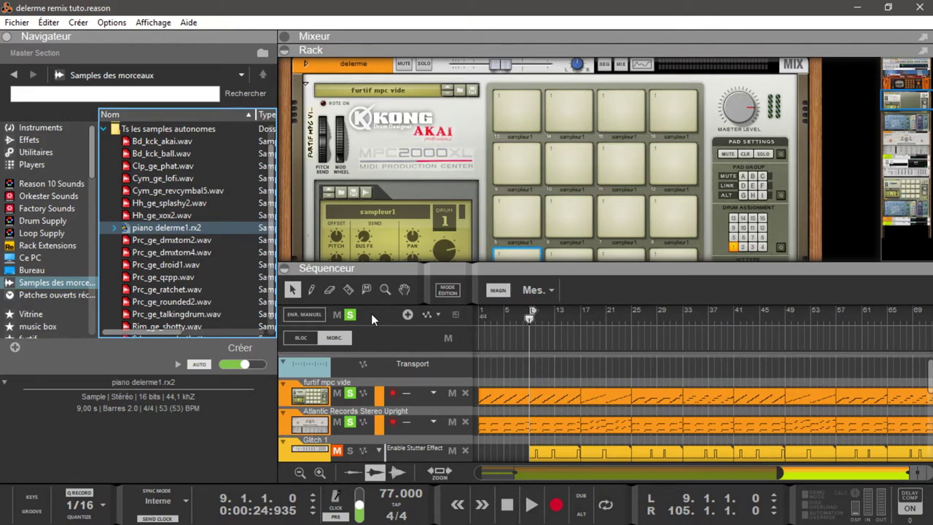
Step: Play the song and take the Atlantic Records Stereo Upright track out of solo to hear the furtif mpc vide part
key(space)
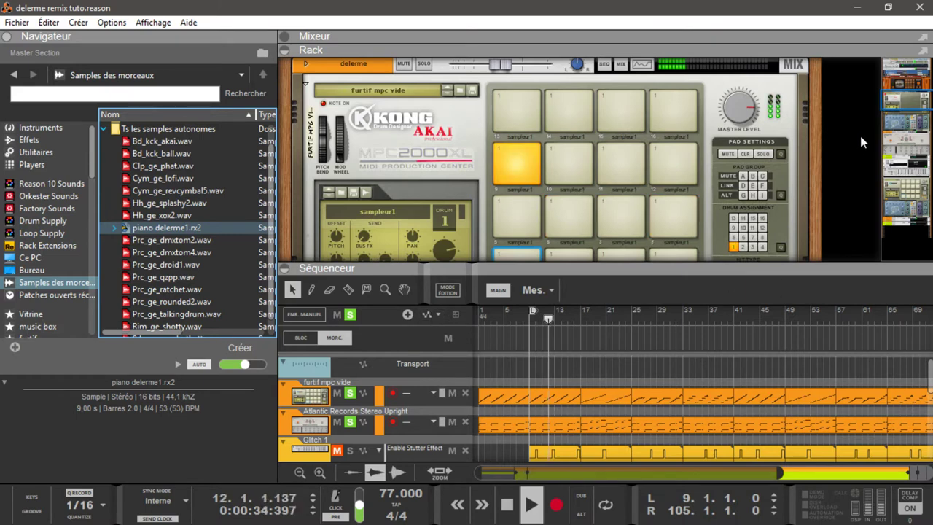
drag(889, 105, 890, 108)
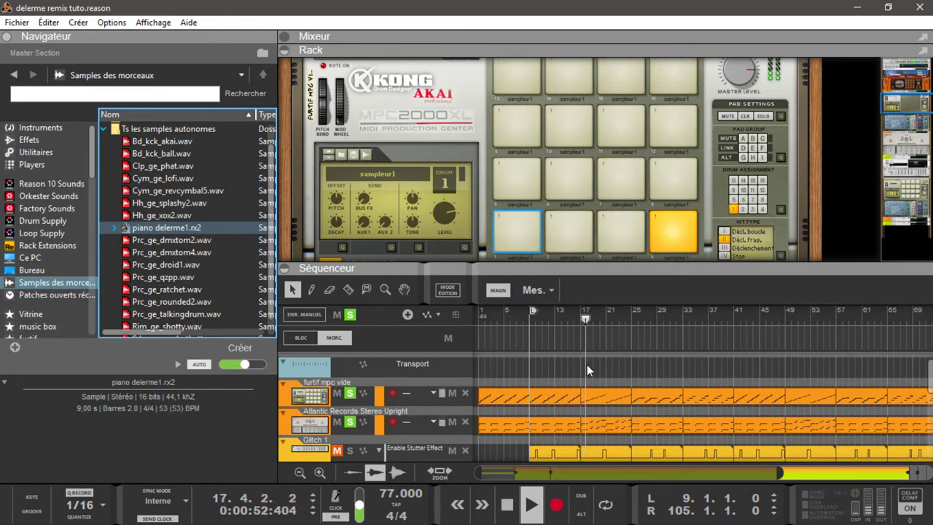
click(350, 423)
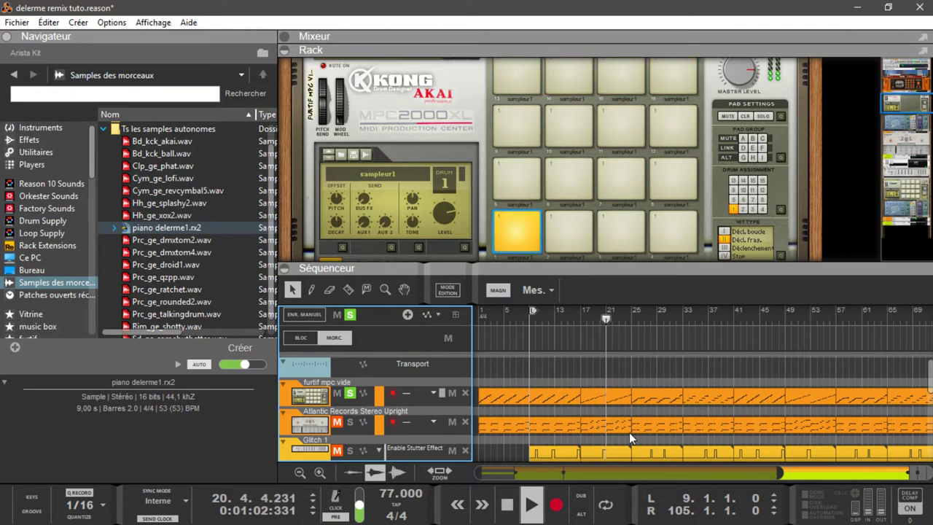
Step: Audition the sliced piano part from bar 25 and from bar 33, ending with playback stopped
click(632, 318)
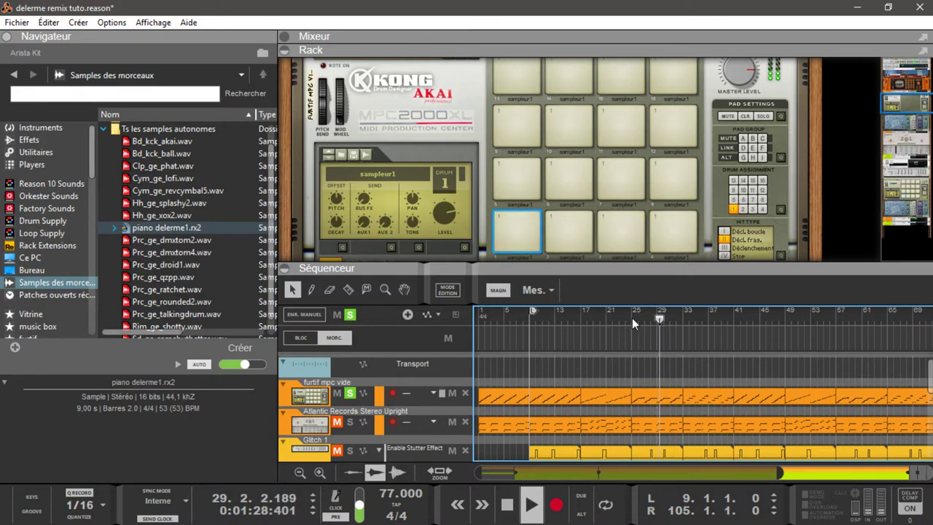
click(683, 317)
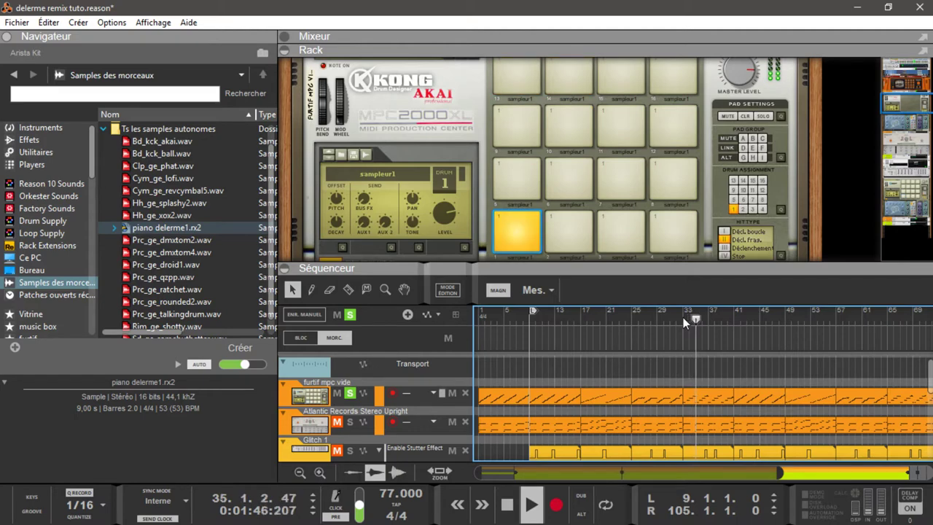
key(space)
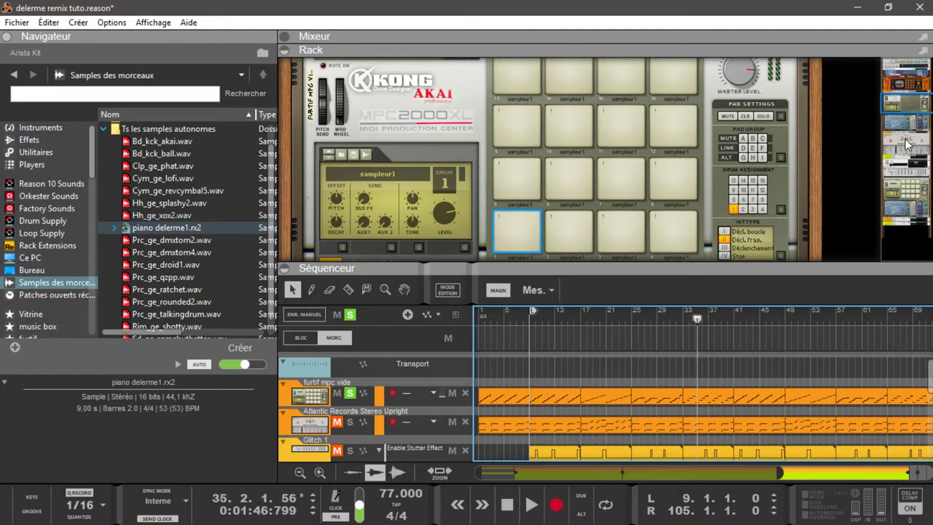
Step: Add a new Kong drum instrument at the end of the rack, below Bus 2
drag(907, 101, 914, 225)
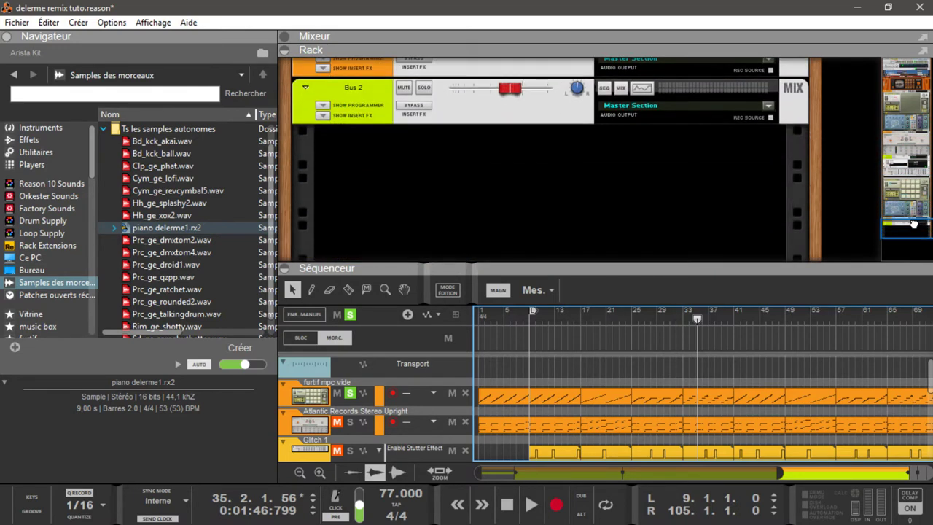
click(29, 127)
click(200, 140)
drag(194, 143, 416, 187)
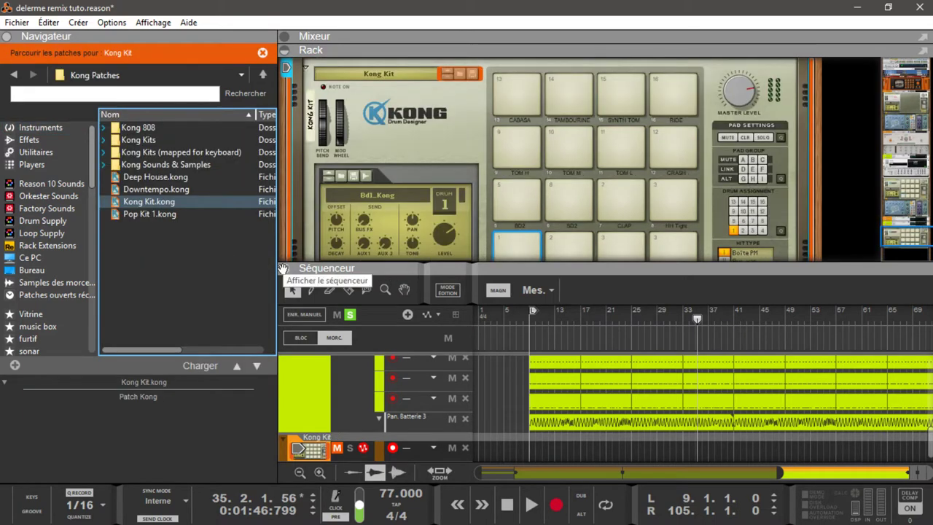
Step: Hide the sequencer to enlarge the rack and audition pads 1 to 4 of the new Kong's default kit
click(288, 268)
click(510, 296)
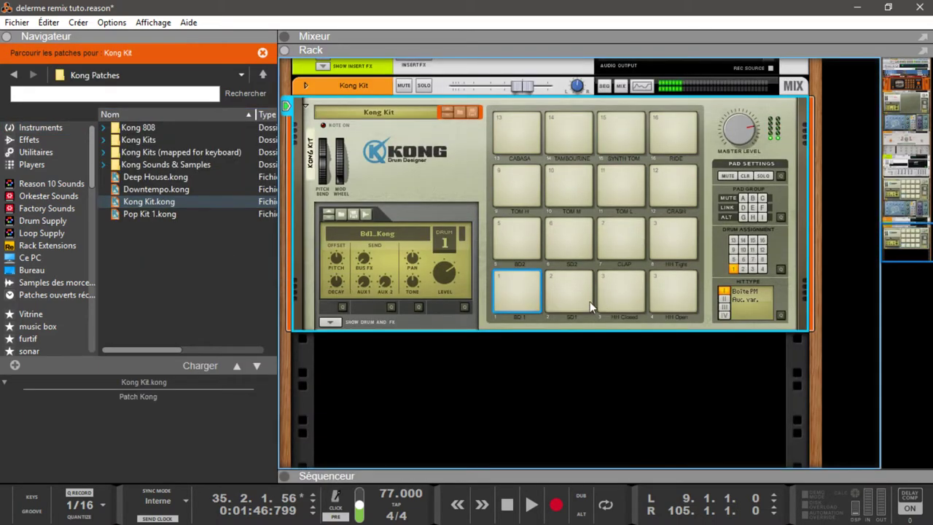
click(583, 299)
click(630, 296)
click(670, 292)
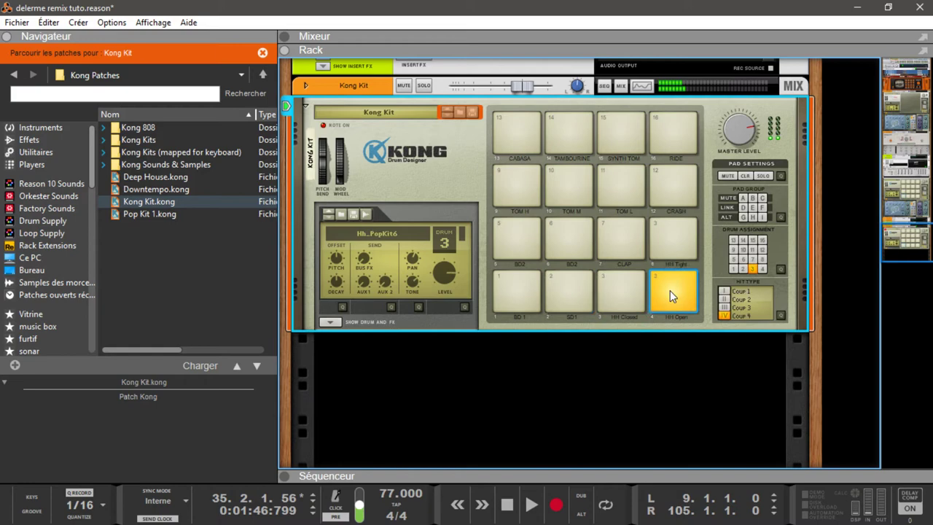
Step: Reset the new Kong to its initial patch and test pads 1, 2 and 3, leaving pad 3 selected
right_click(453, 151)
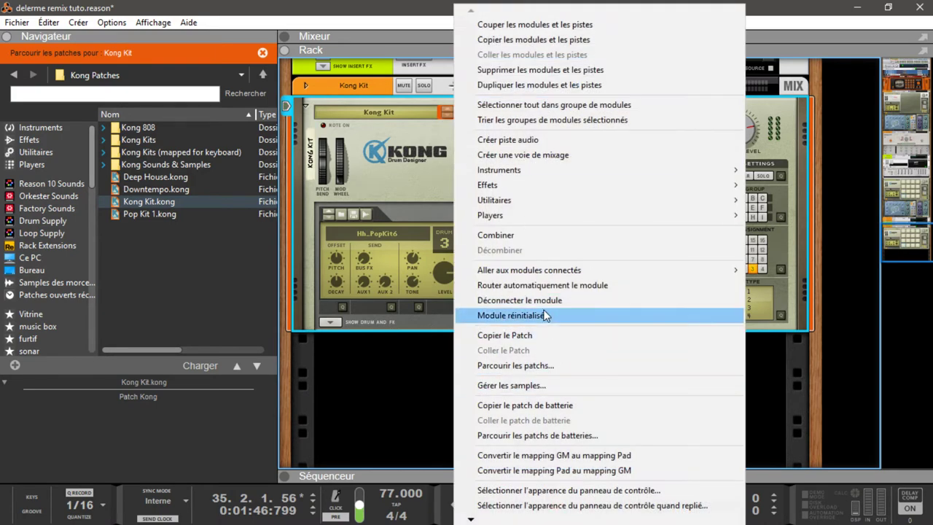
click(543, 316)
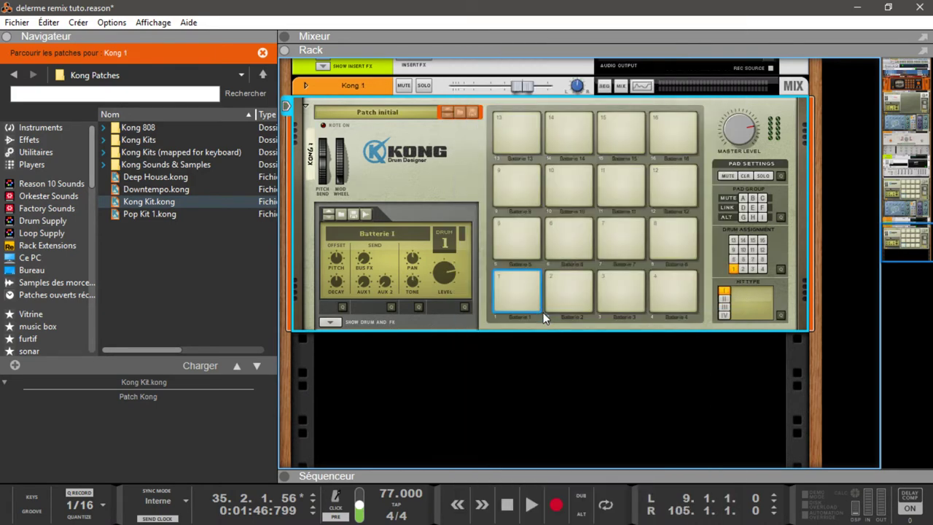
click(527, 293)
click(573, 286)
click(621, 291)
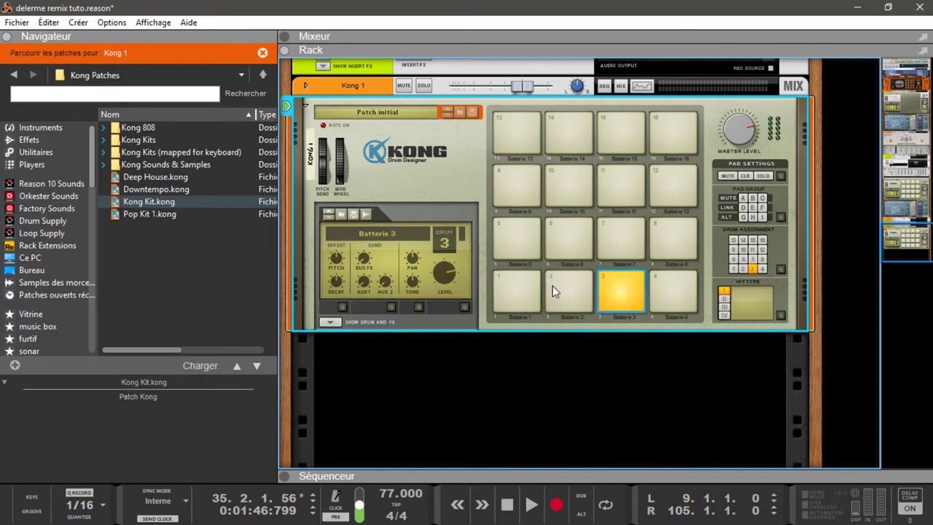
Step: Show the Kong's drum and FX section and assign a Nurse Rex Loop Player as pad 3's drum module
click(333, 321)
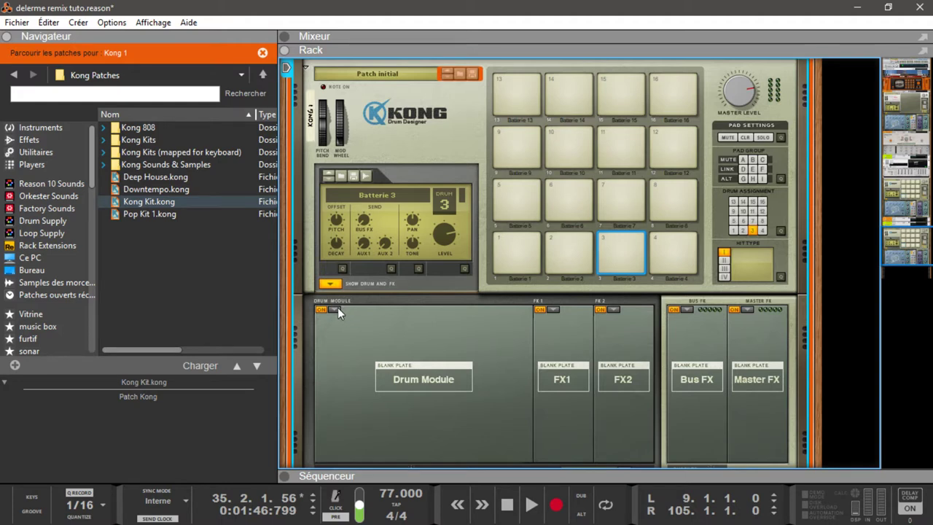
click(338, 308)
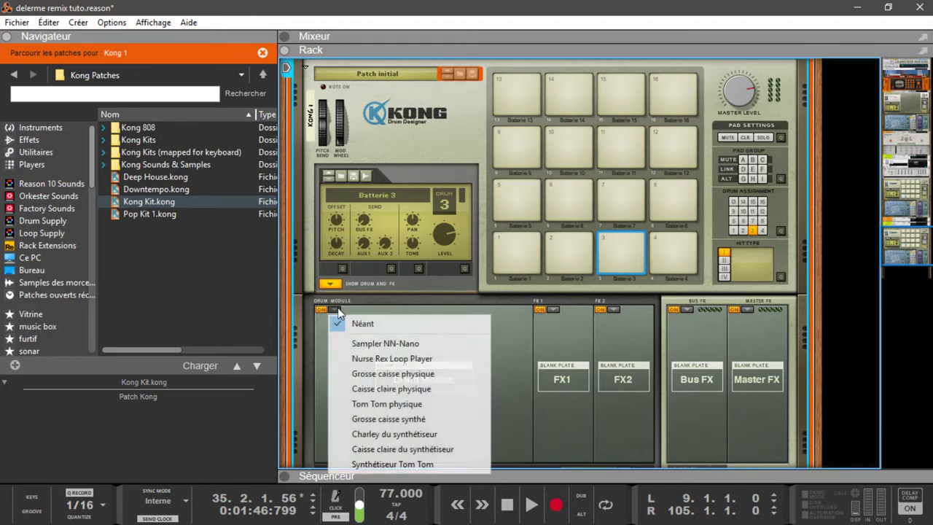
click(395, 361)
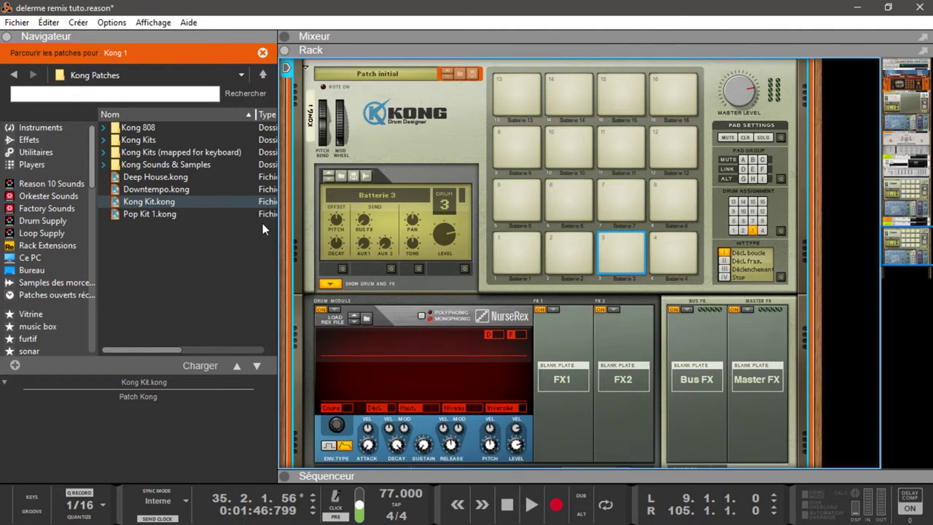
Step: Load piano delerme1.rx2 from Ts les samples autonomes in the song samples into the NurseRex module
click(59, 284)
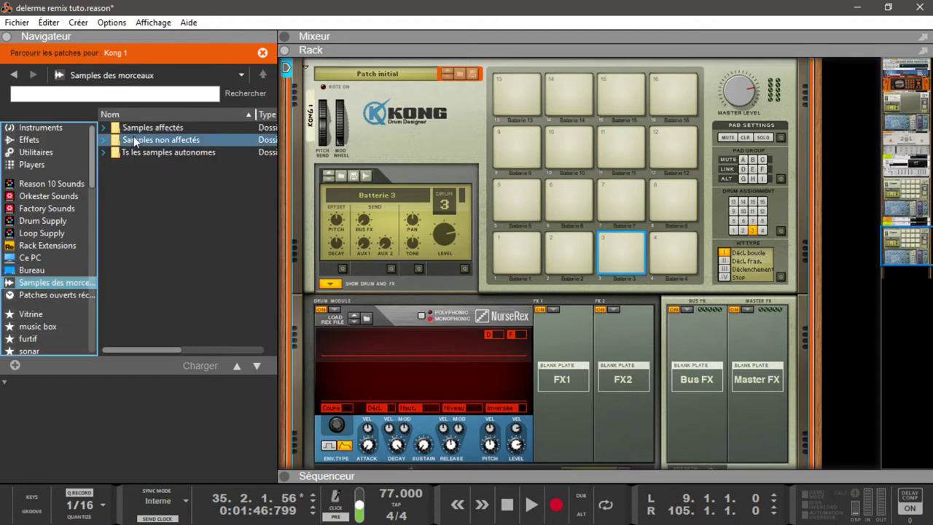
click(108, 152)
click(163, 164)
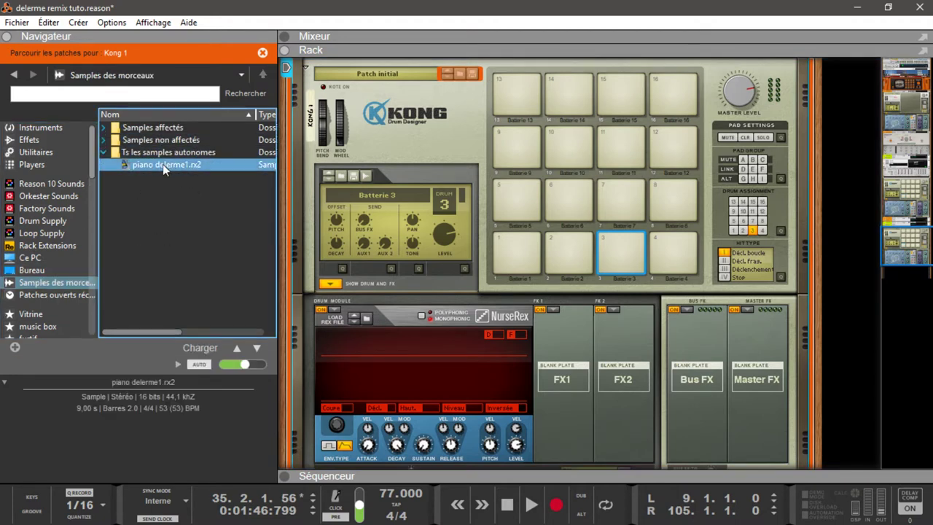
drag(162, 164, 383, 368)
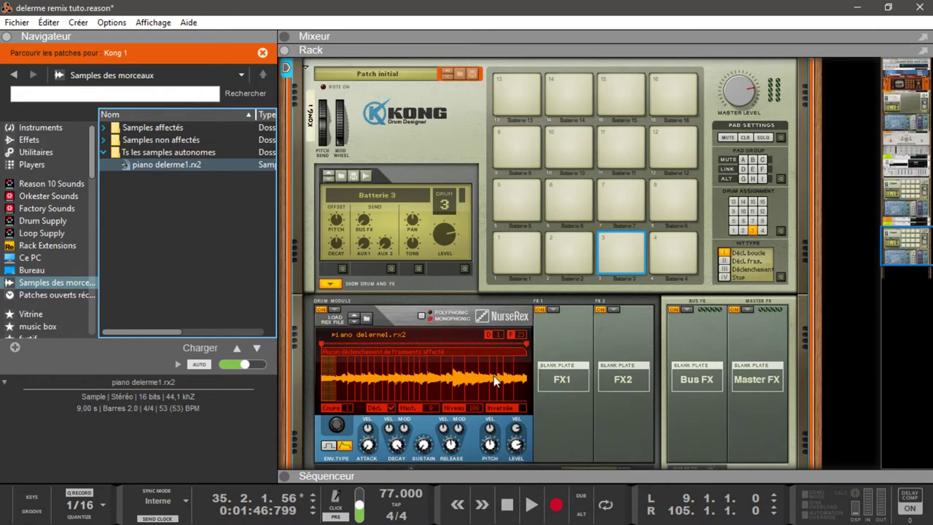
Step: Solo the Kong 1 track in the sequencer and return to the full-height rack view of that Kong
click(284, 475)
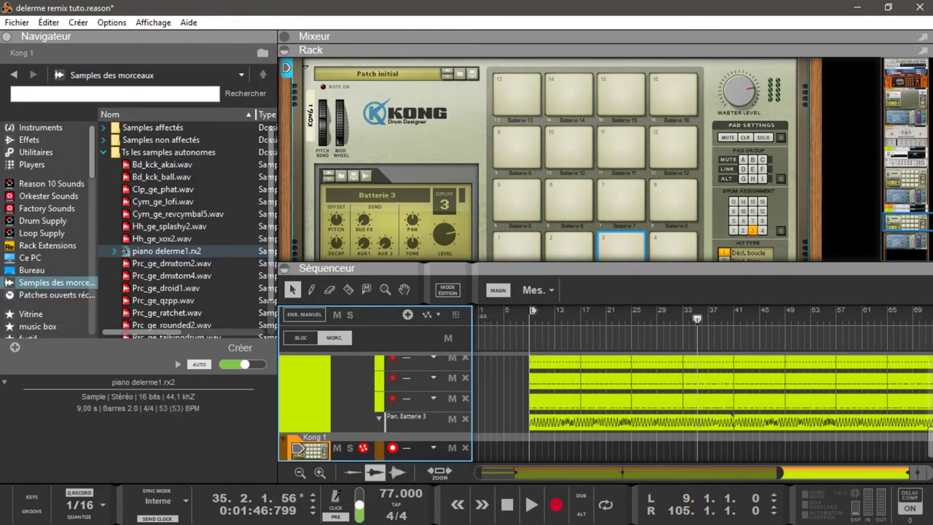
drag(929, 441, 926, 489)
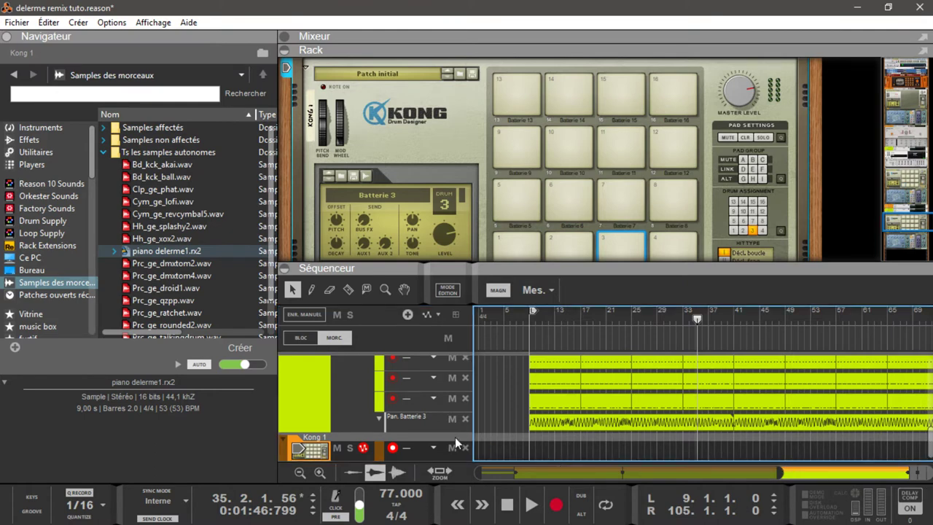
click(350, 447)
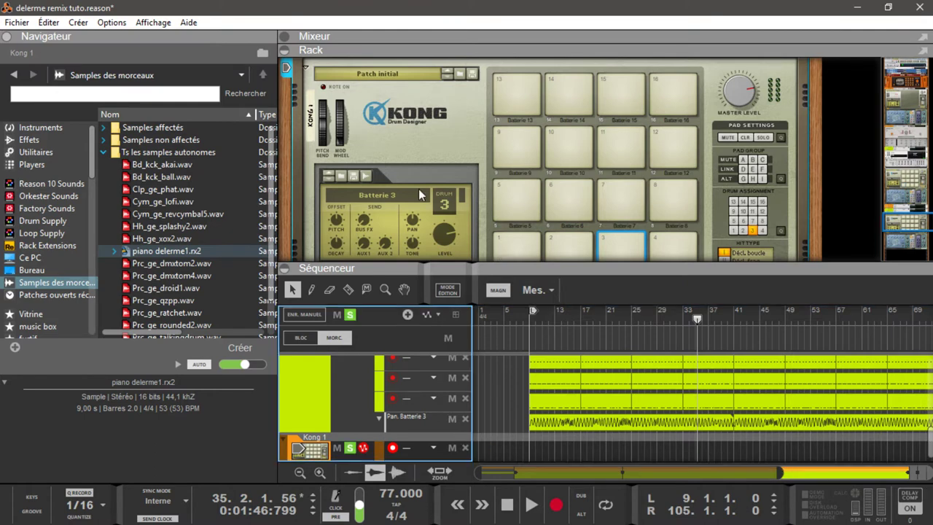
click(435, 136)
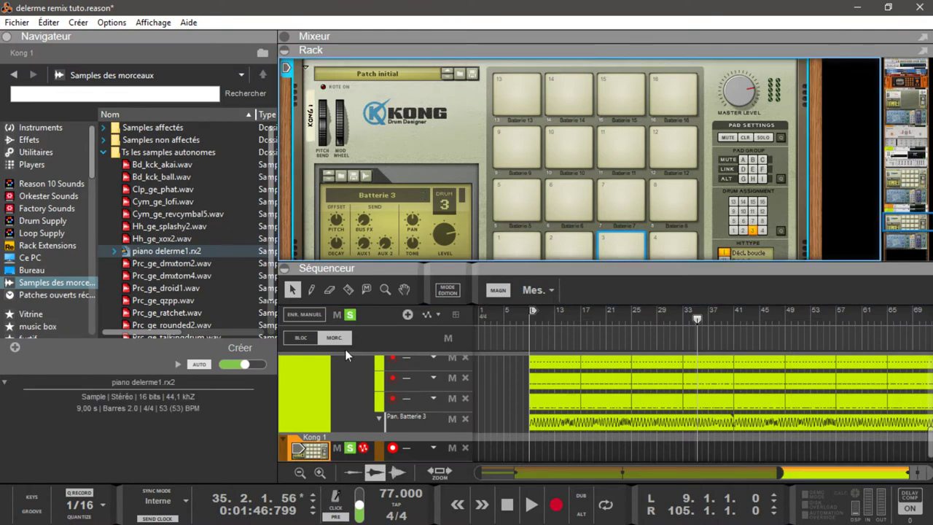
click(295, 270)
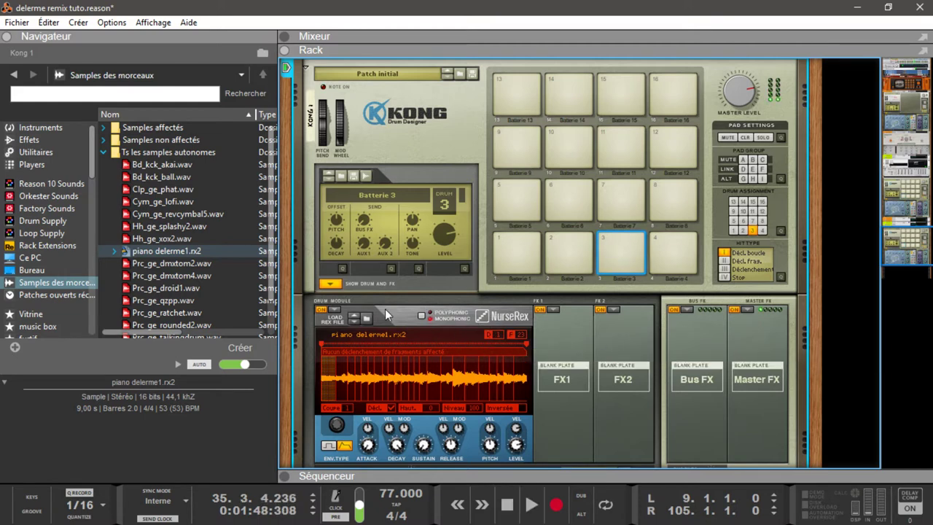
Step: Remove pad 3's drum module, assign a Nurse Rex Loop Player to pad 1 and load piano delerme1.rx2 into it
click(336, 310)
click(373, 325)
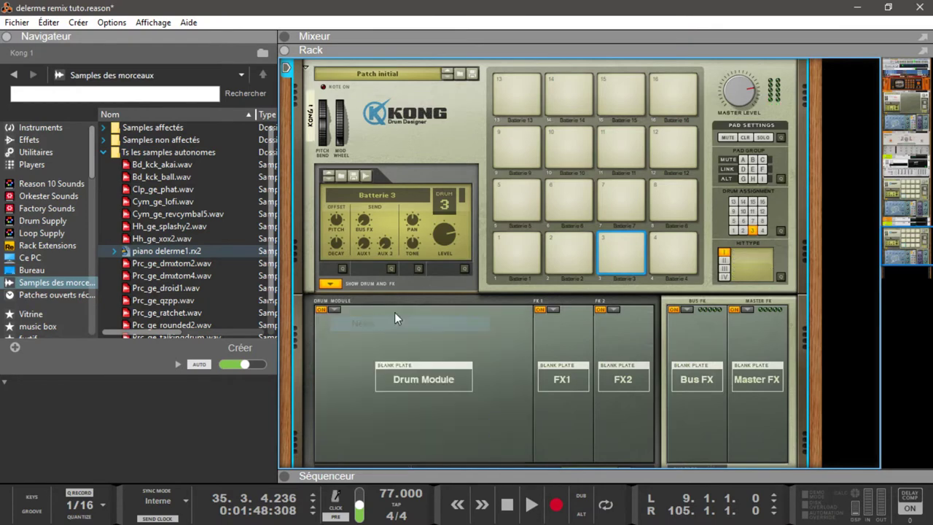
click(530, 256)
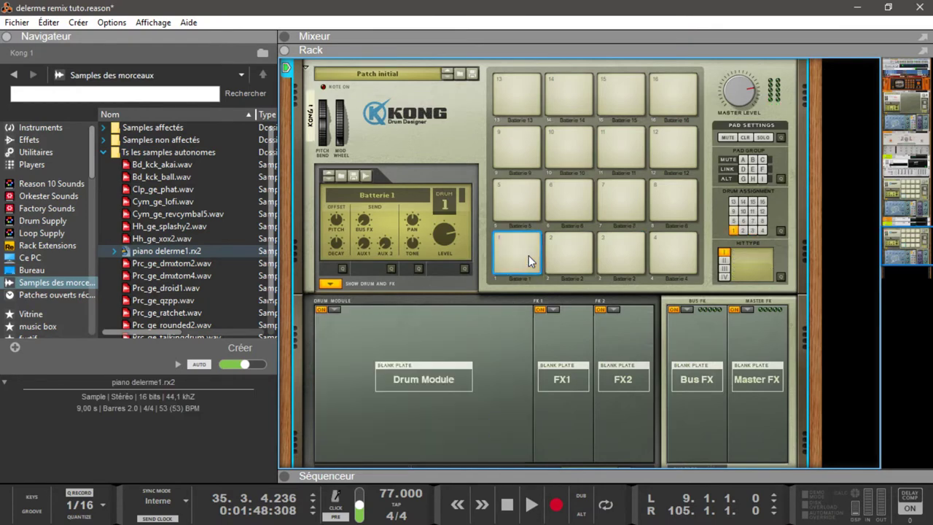
click(334, 309)
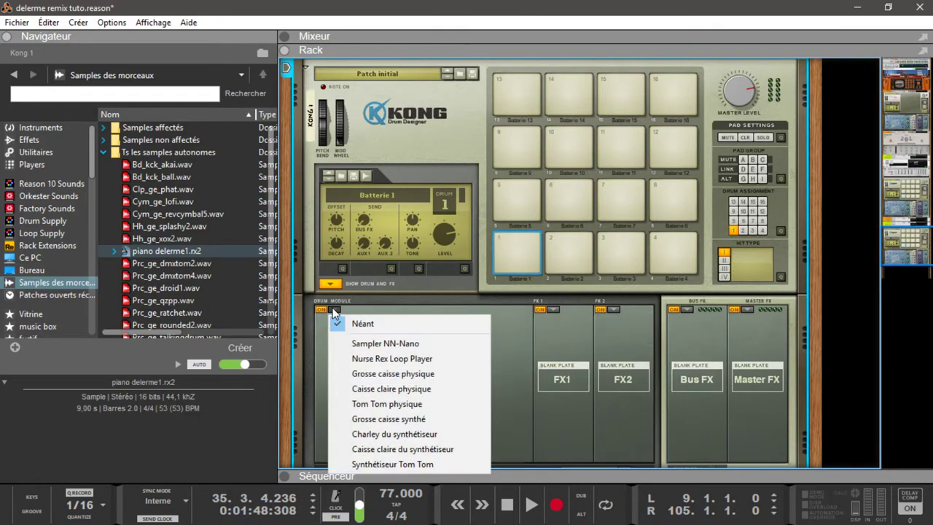
click(364, 360)
drag(139, 251, 362, 378)
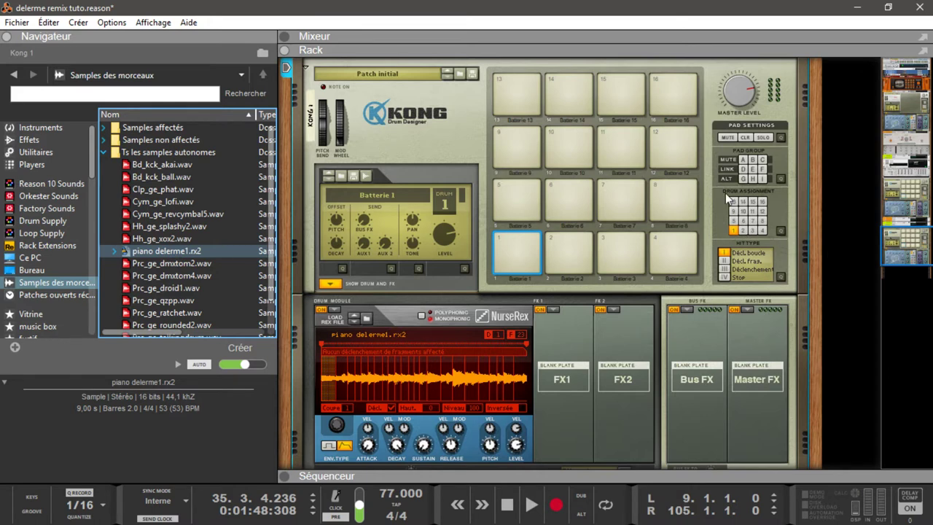
Step: Assign pads 2 through 8 to drum 1 in the Kong's drum assignment quick edit mode
click(781, 231)
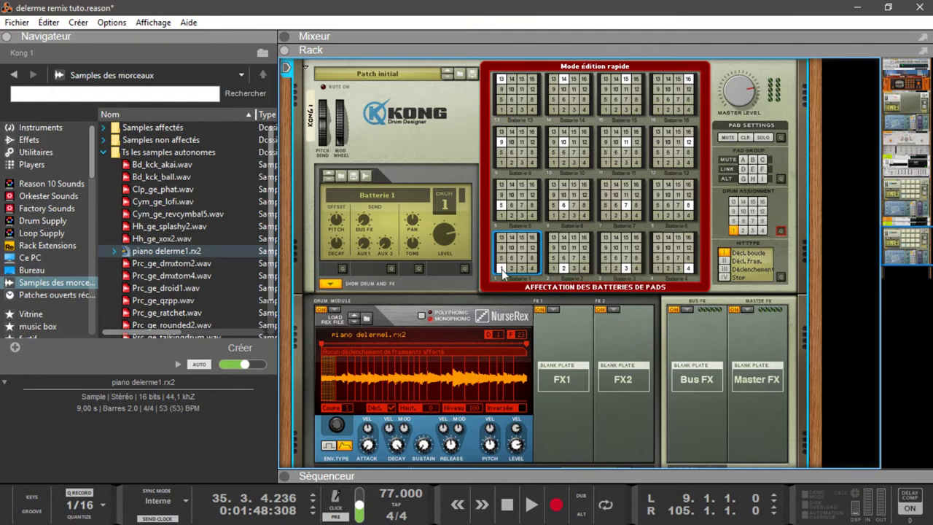
click(552, 267)
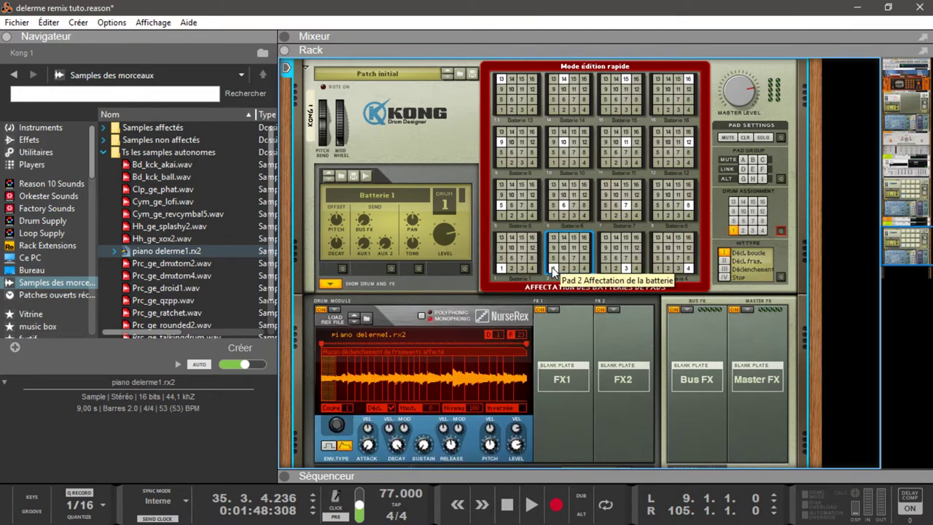
click(611, 268)
click(655, 267)
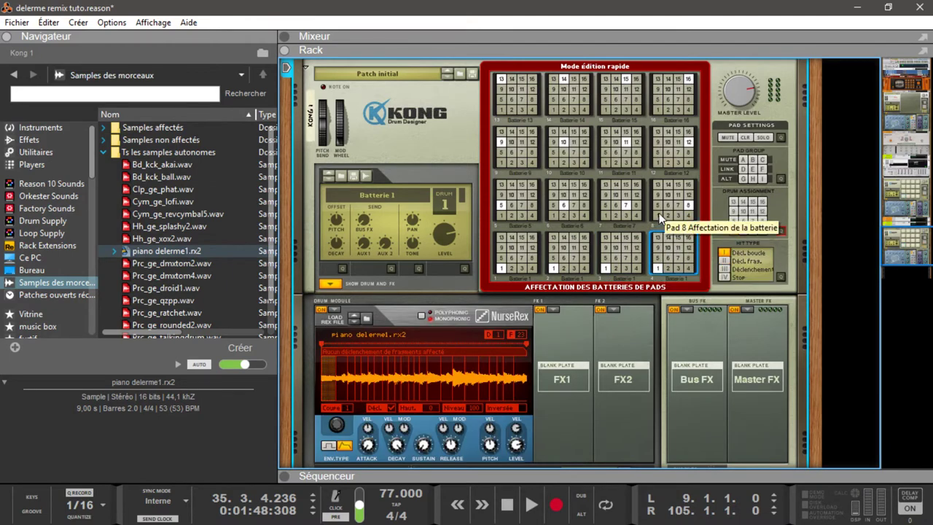
click(658, 215)
click(607, 213)
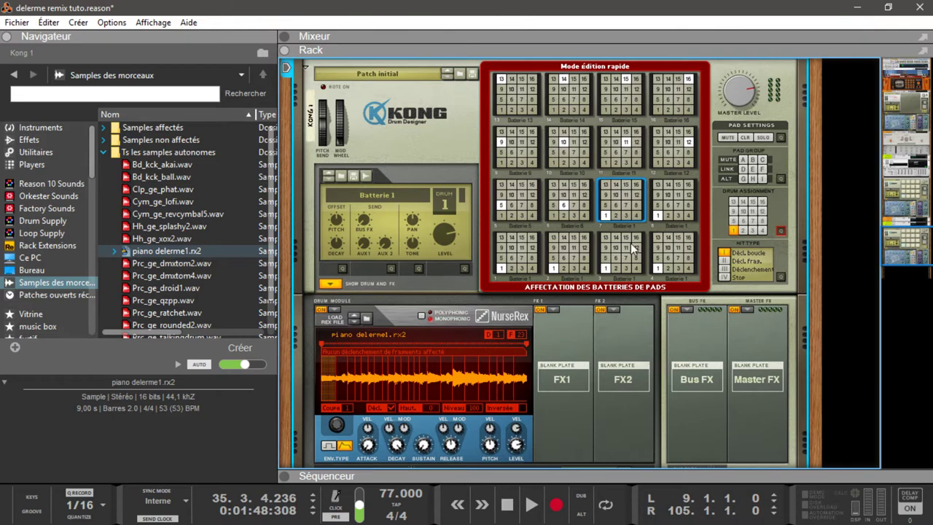
click(563, 207)
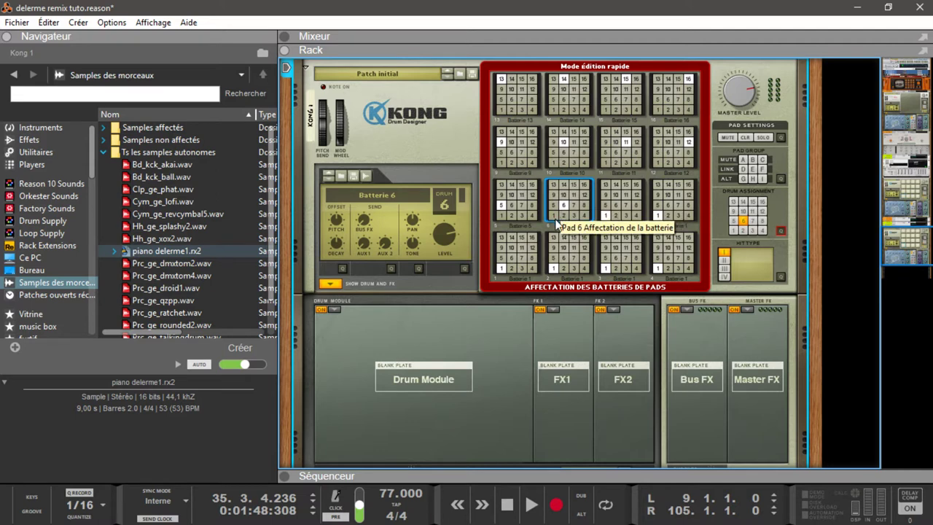
click(554, 216)
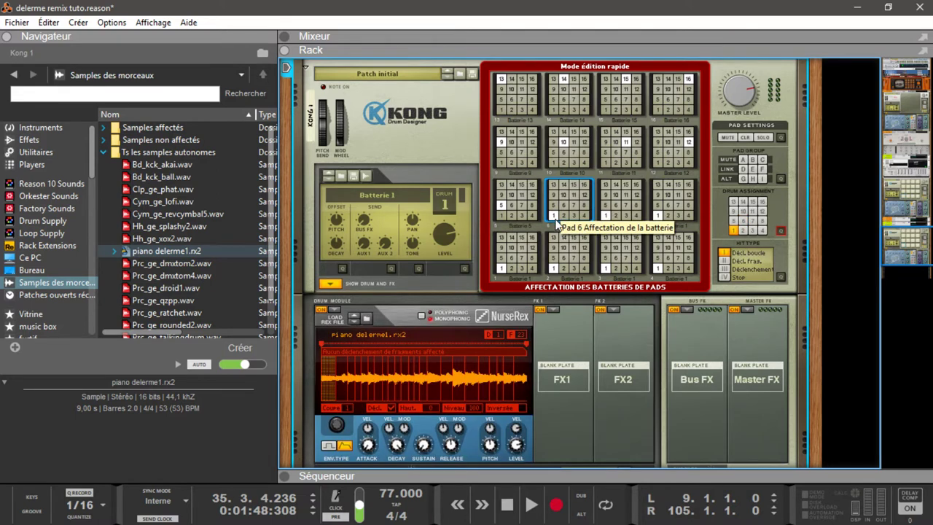
click(503, 215)
Step: Assign pads 9 through 16 to drum 1 and leave the drum assignment quick edit mode
click(502, 161)
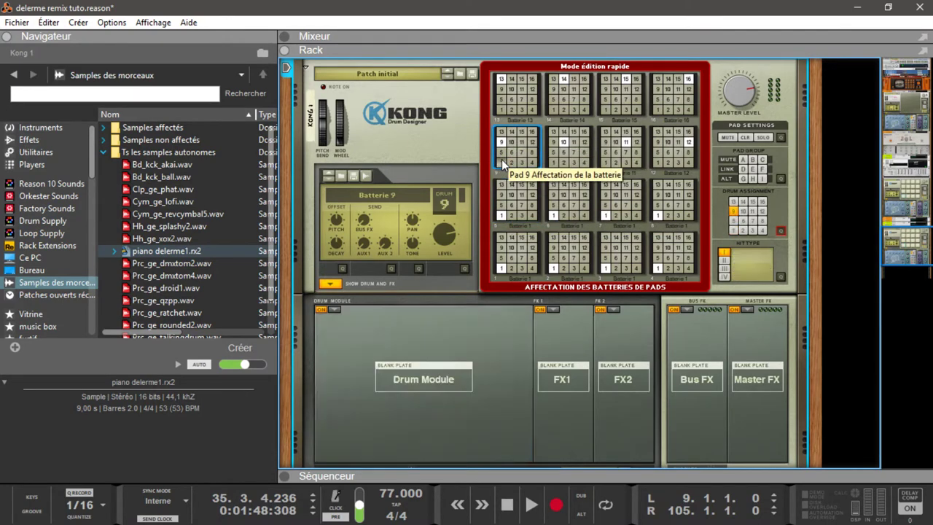
click(551, 164)
click(607, 162)
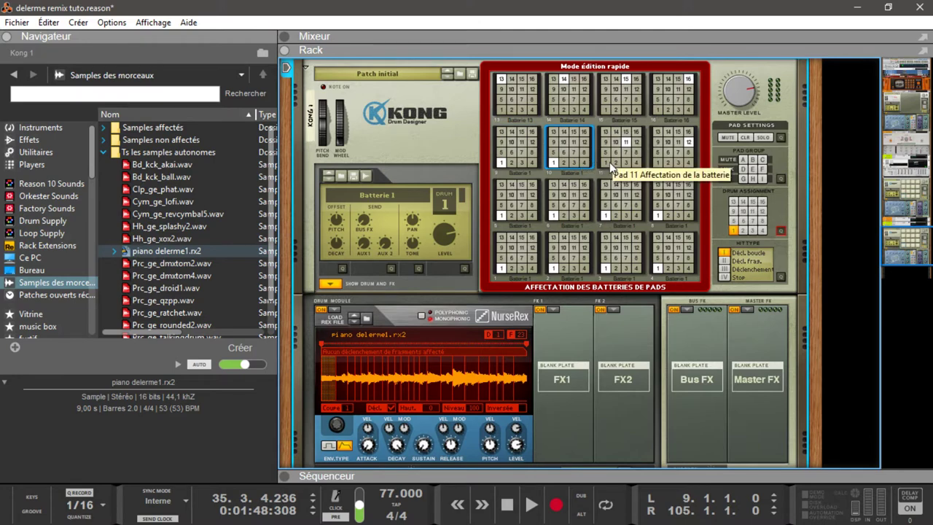
click(657, 110)
click(607, 110)
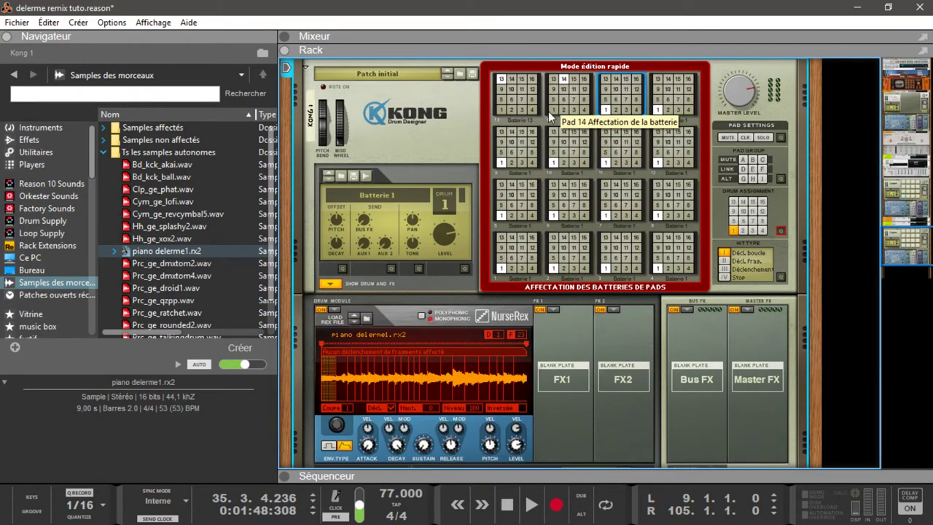
click(550, 111)
click(502, 111)
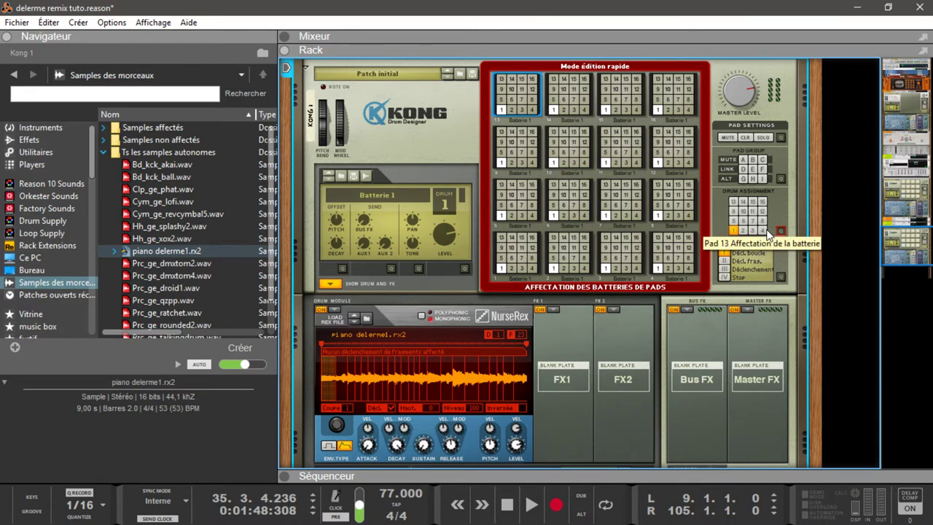
click(780, 277)
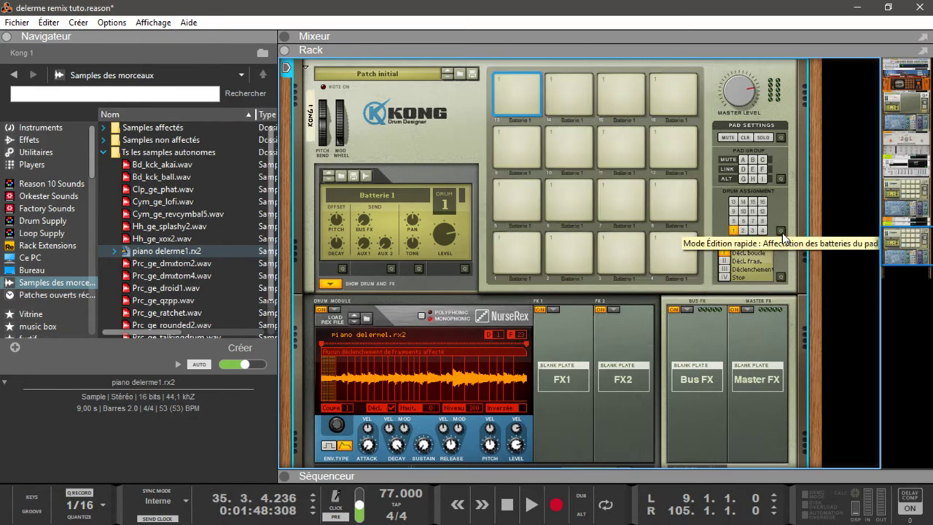
Step: Set the hit type of pads 1 through 8 to II, chunk triggering, in the hit type quick edit mode
click(781, 277)
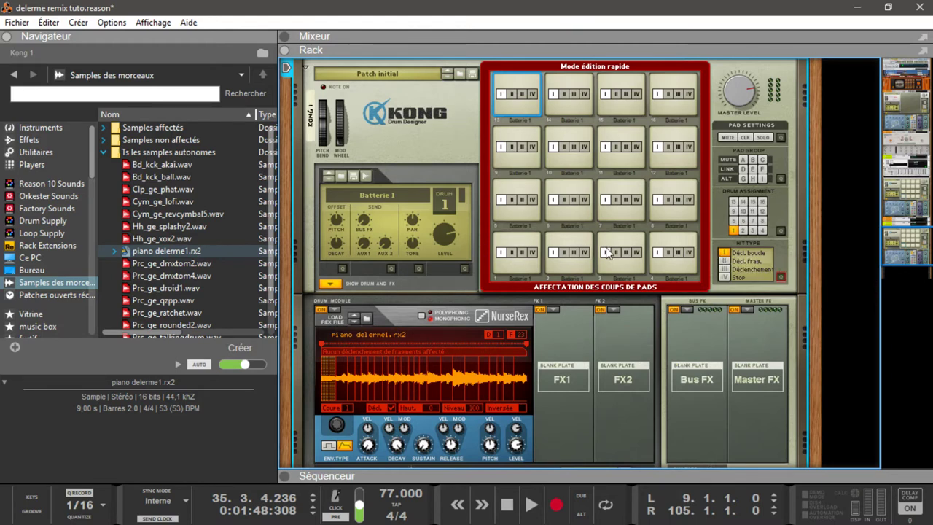
click(512, 254)
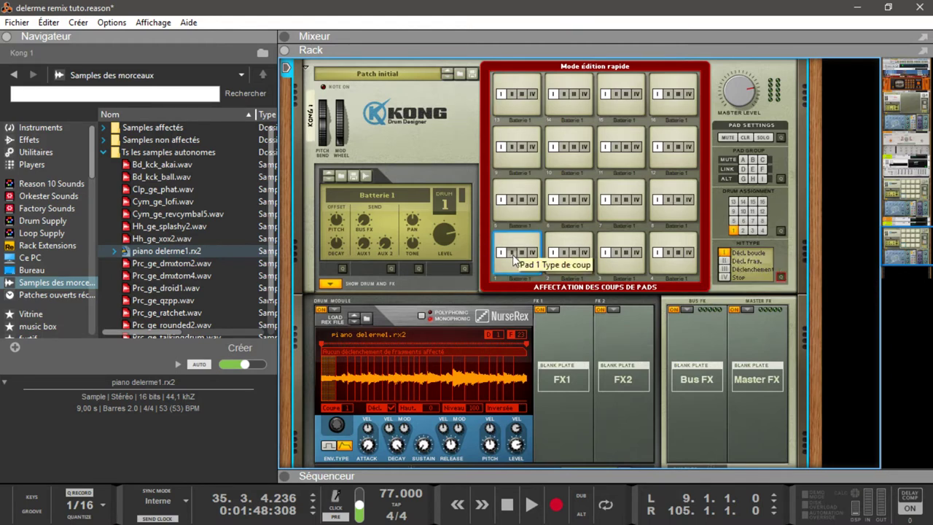
click(565, 255)
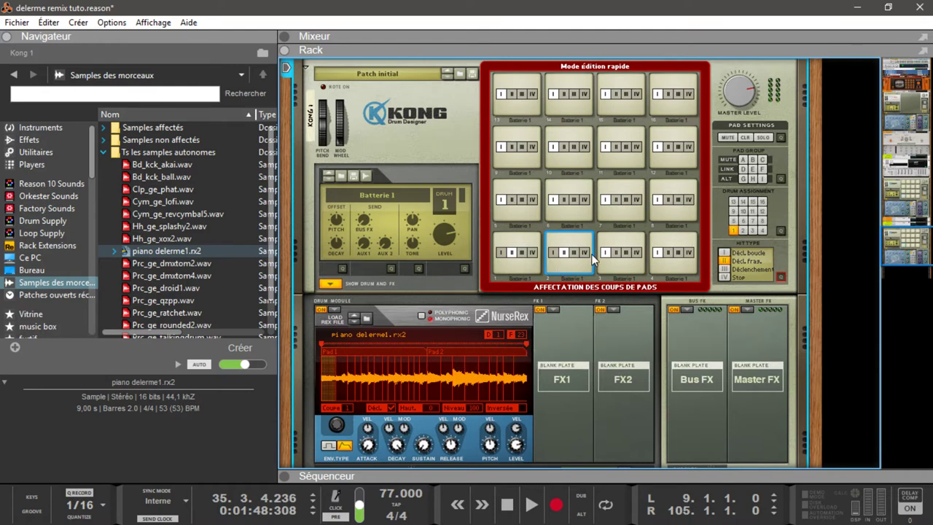
click(615, 254)
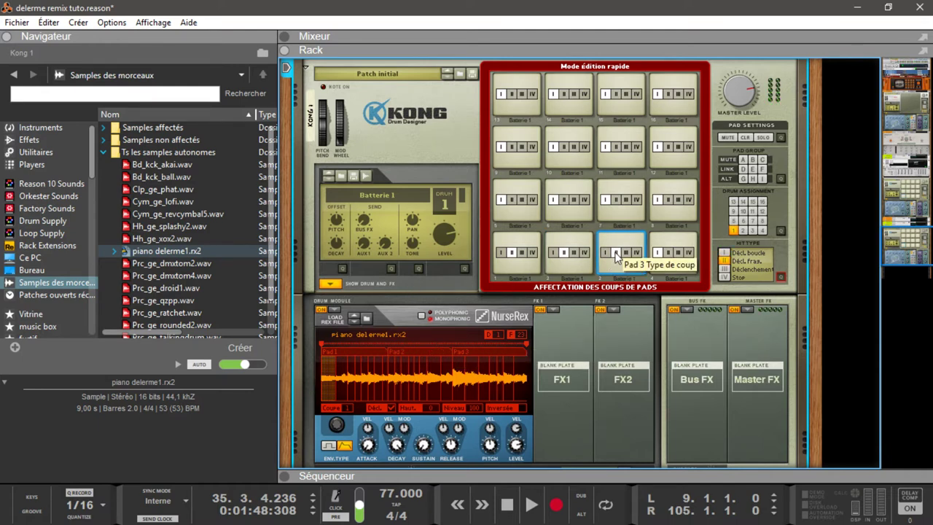
click(665, 255)
click(512, 199)
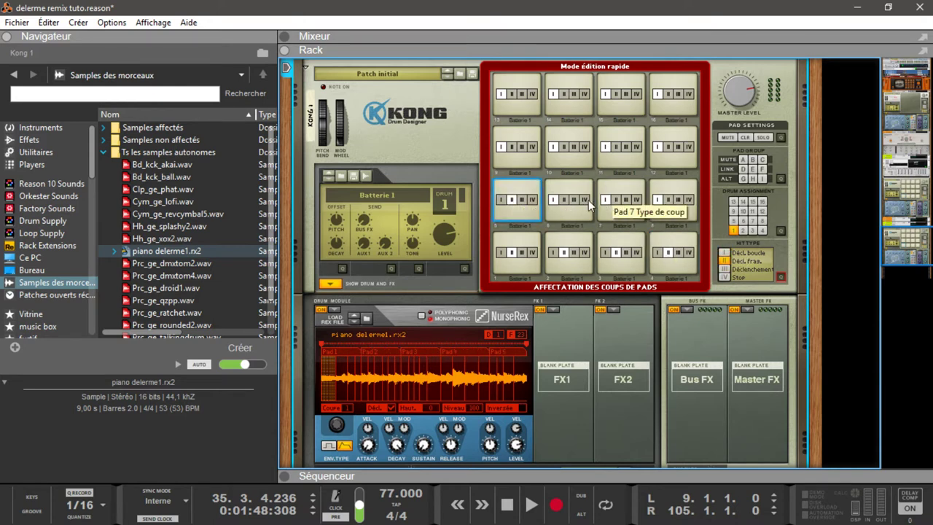
click(564, 207)
click(615, 207)
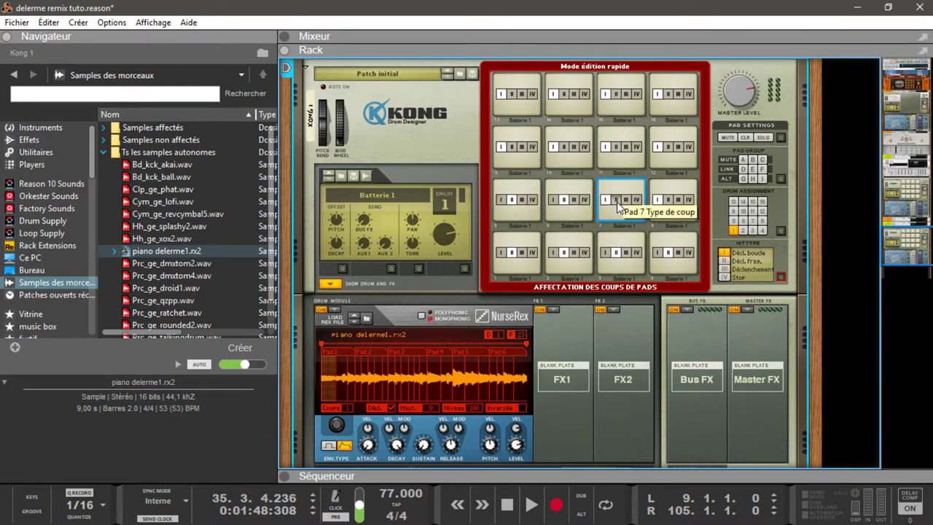
click(669, 207)
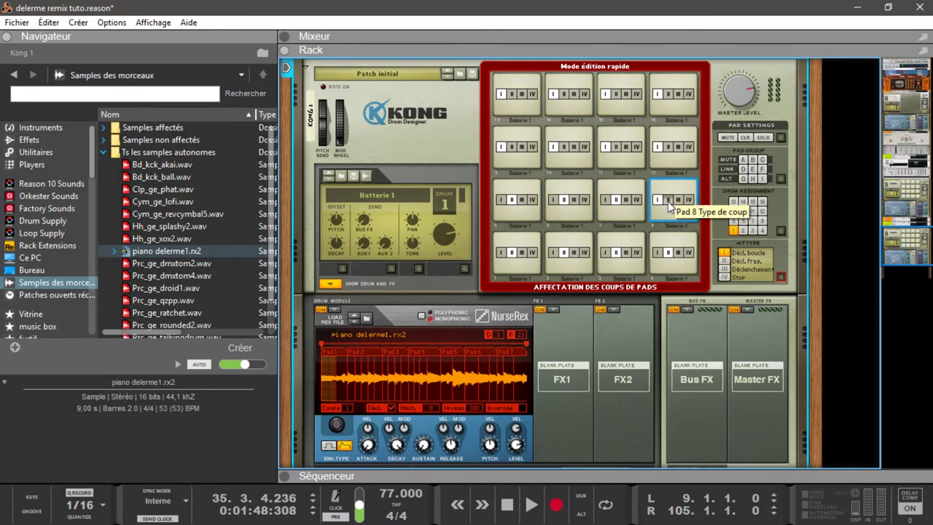
Step: Set pads 9 through 16 to hit type II, chunk triggering, and leave the hit type quick edit mode
click(666, 149)
click(607, 151)
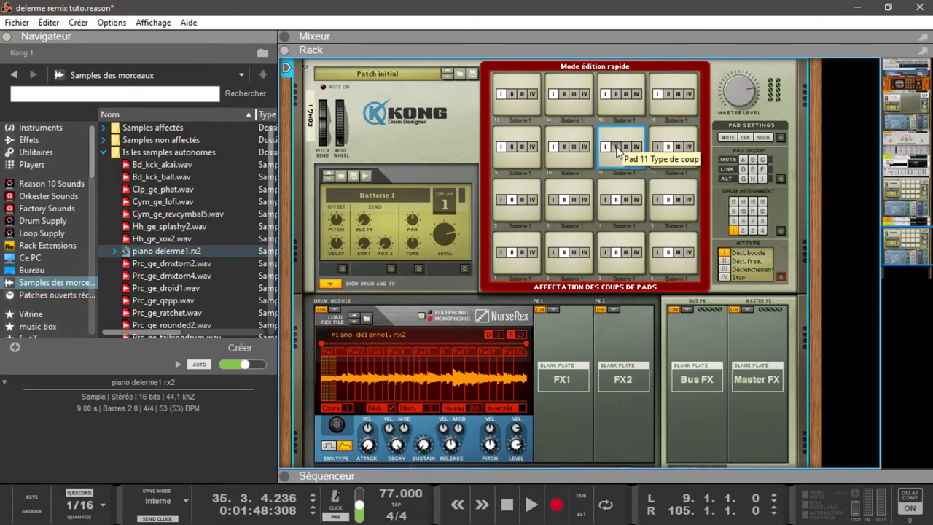
click(562, 147)
click(513, 147)
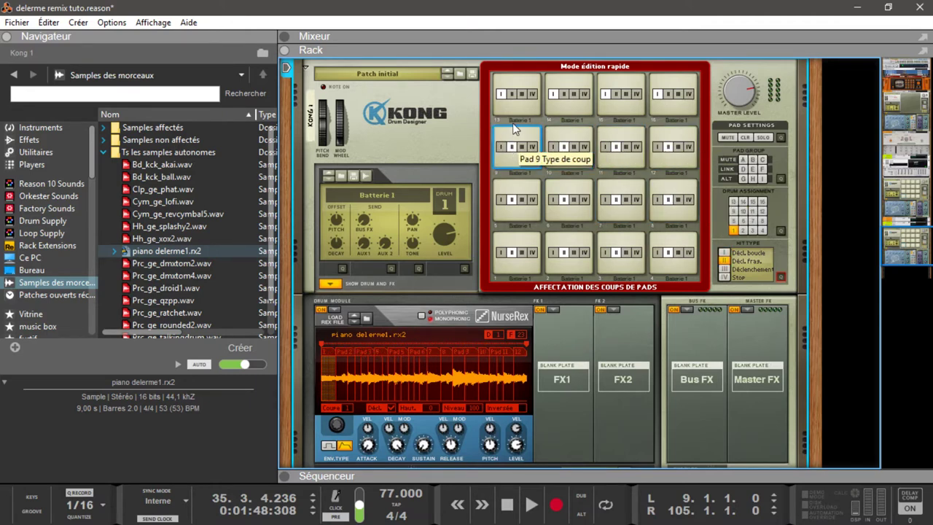
click(539, 103)
click(572, 101)
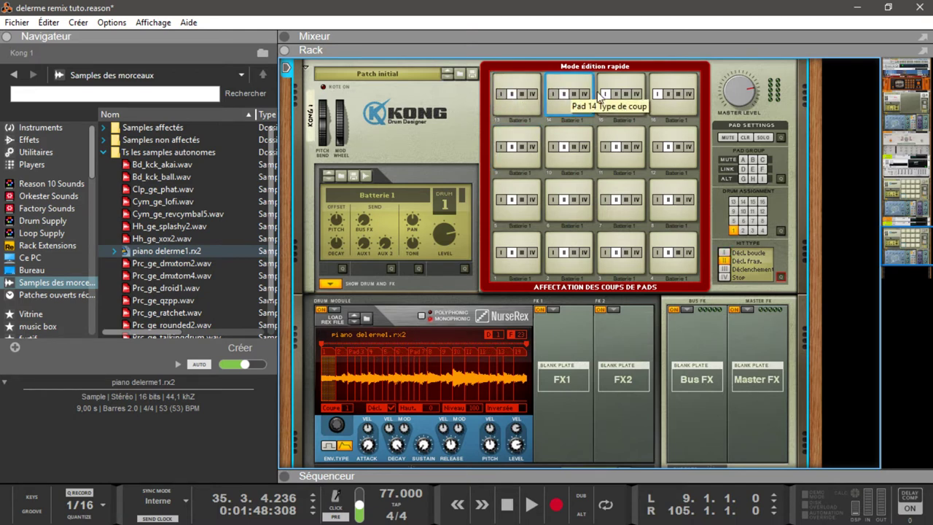
click(623, 100)
click(659, 95)
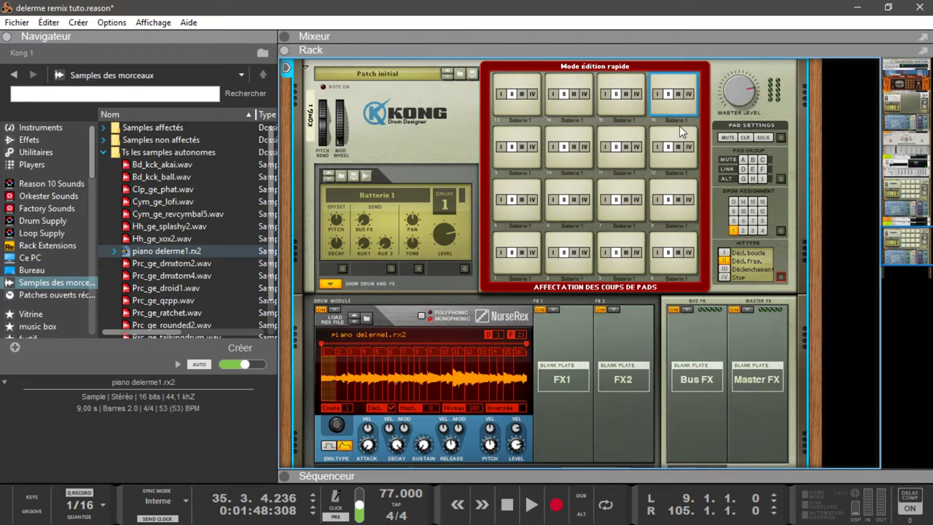
click(779, 277)
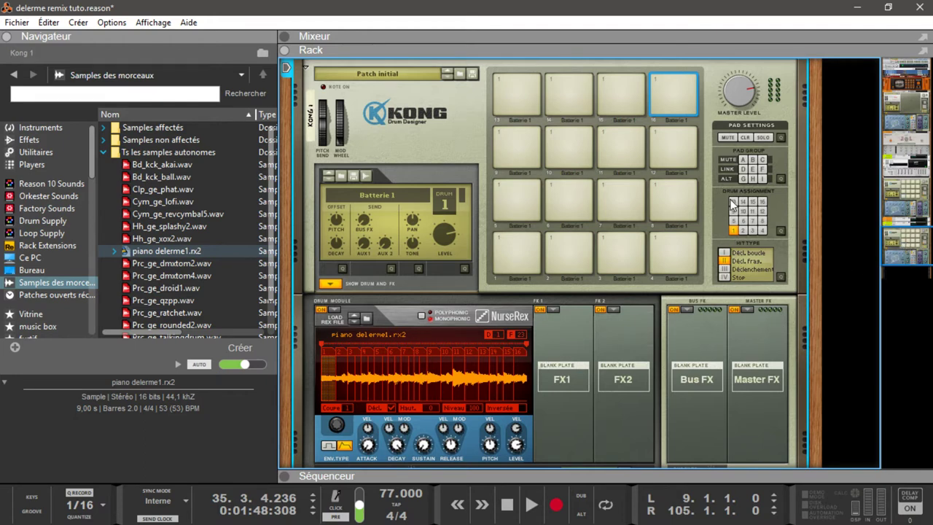
Step: Try a Filter (Filtre) as the Kong's master effect and sweep its frequency
click(746, 309)
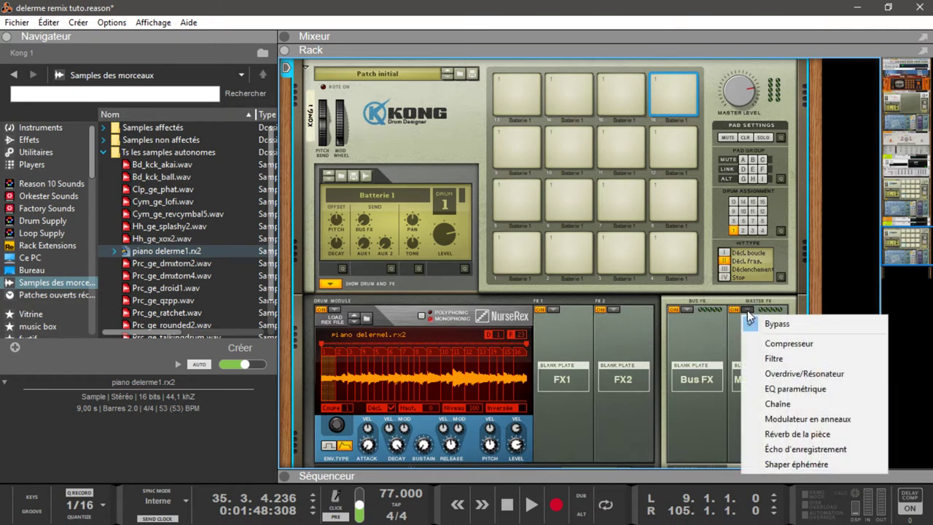
click(796, 361)
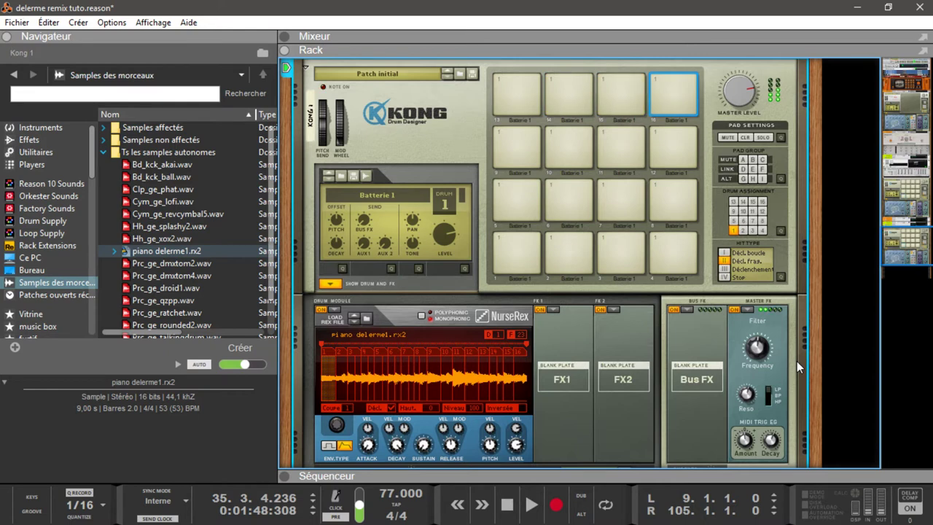
drag(758, 347, 757, 339)
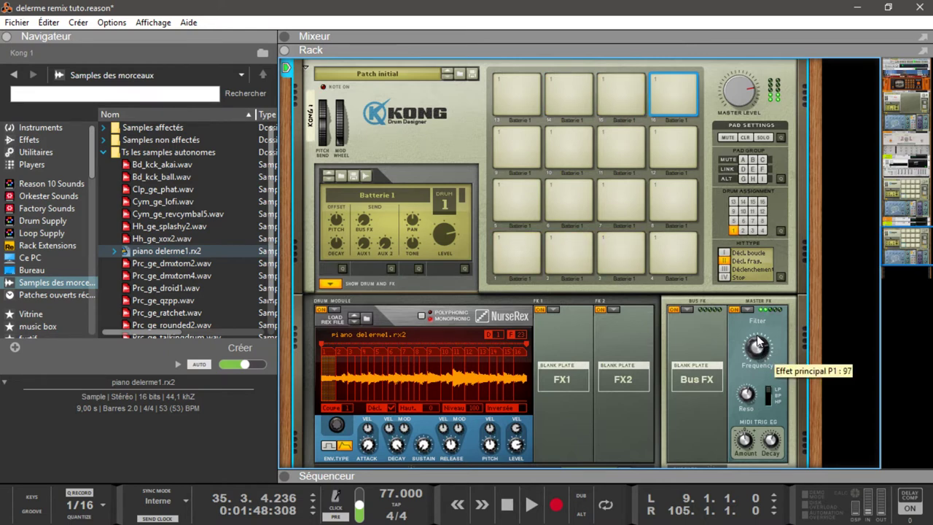
drag(757, 343, 740, 357)
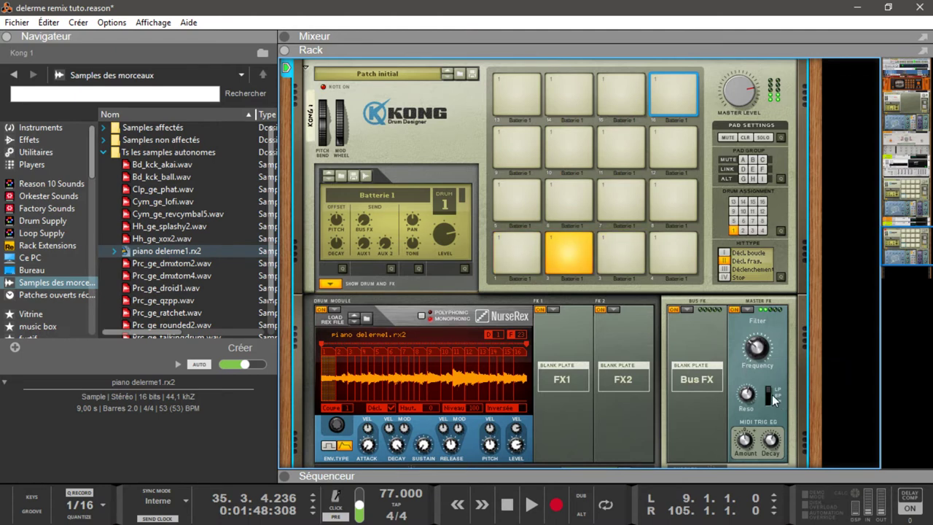
mouse_move(756, 349)
mouse_down()
mouse_move(750, 326)
mouse_move(751, 355)
mouse_up()
Step: Try the room reverb (Réverb de la pièce) as the master effect, and return the master effect slot to Bypass
right_click(749, 312)
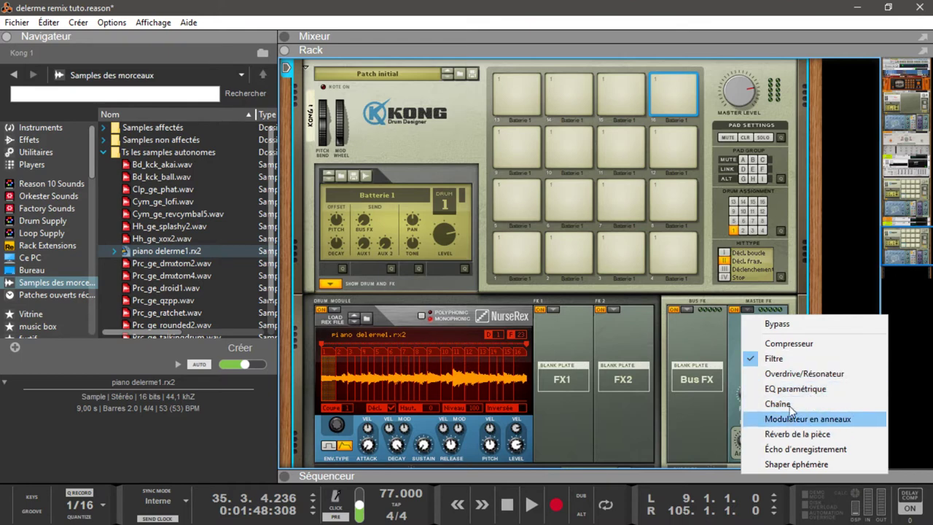
click(798, 435)
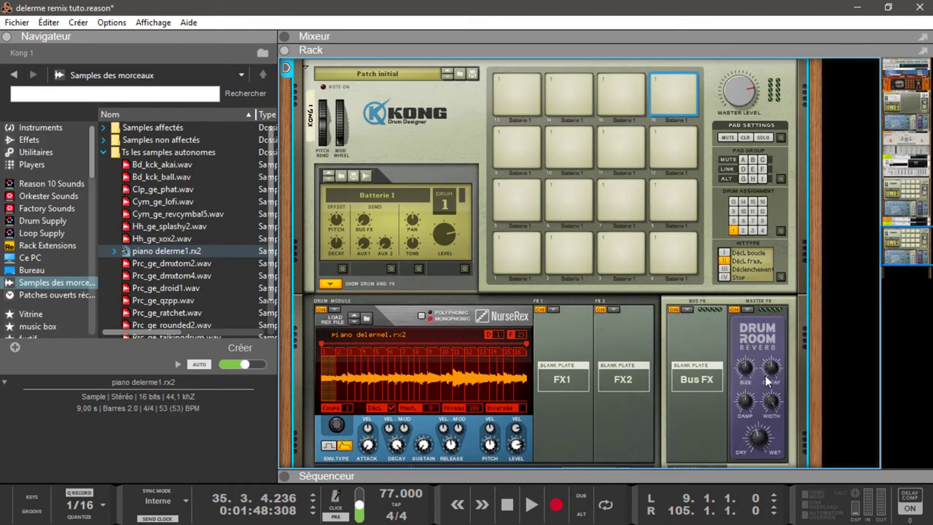
click(750, 312)
click(774, 322)
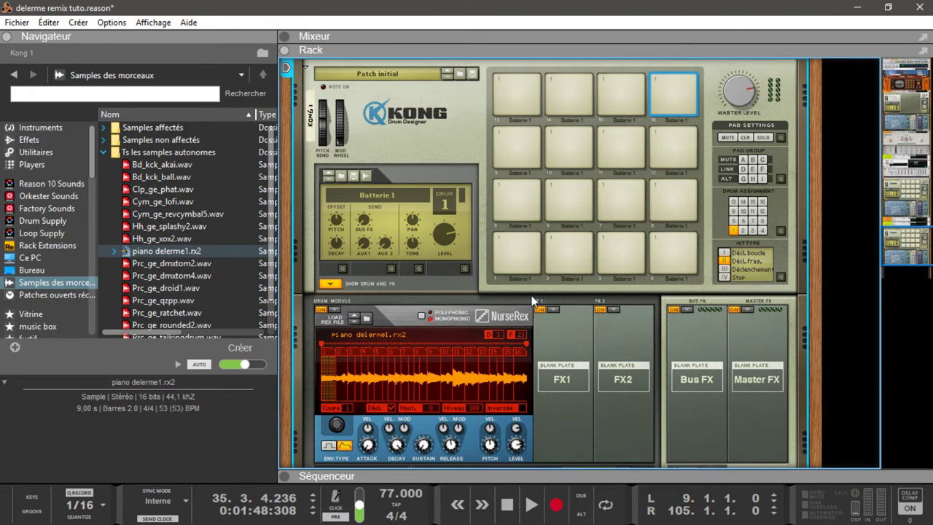
drag(894, 251, 893, 244)
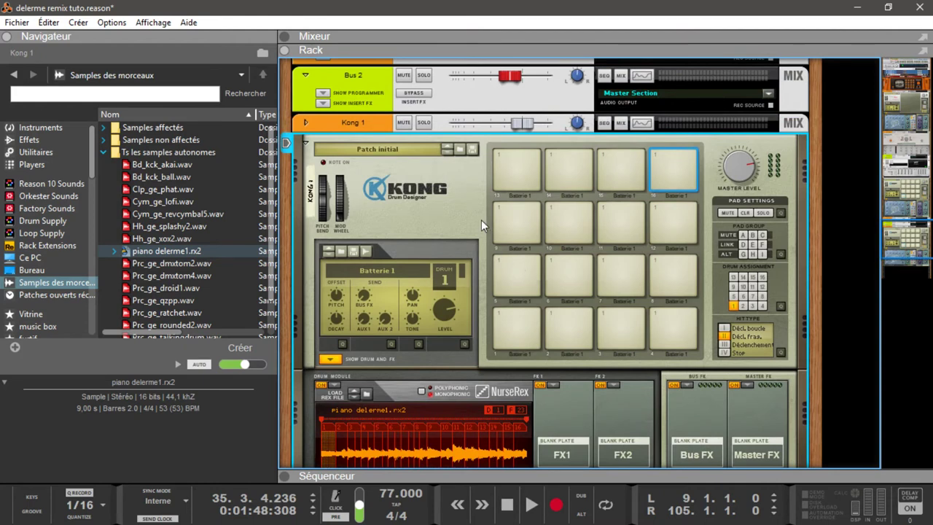
Step: Compare Kong 1's default panel with the custom Akai MPC2000XL skin on the furtif mpc vide Kong in the rack
right_click(452, 191)
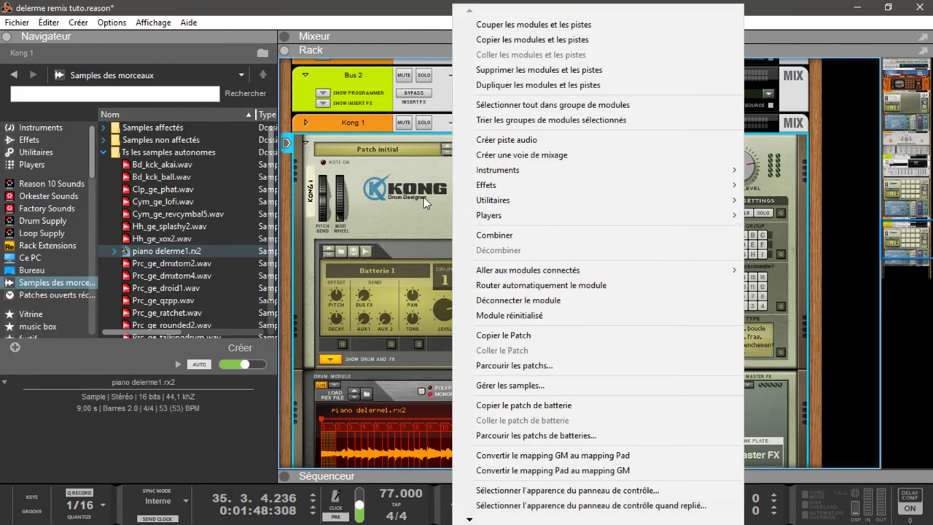
click(404, 200)
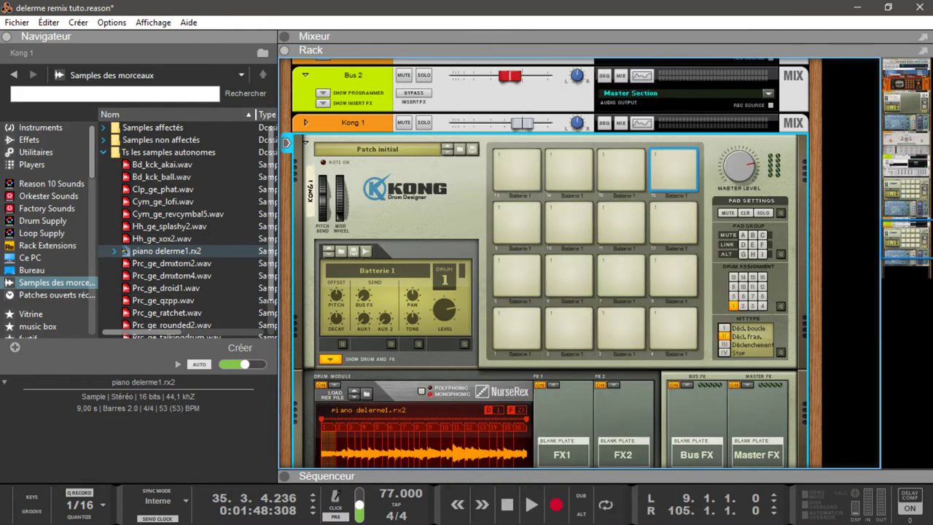
drag(903, 242, 906, 102)
scroll(549, 190, down, 1)
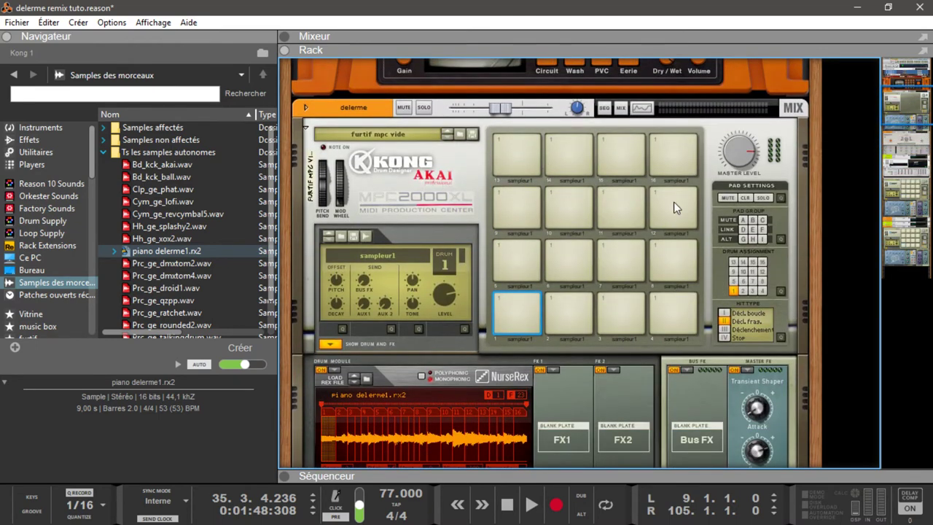
drag(904, 106, 904, 248)
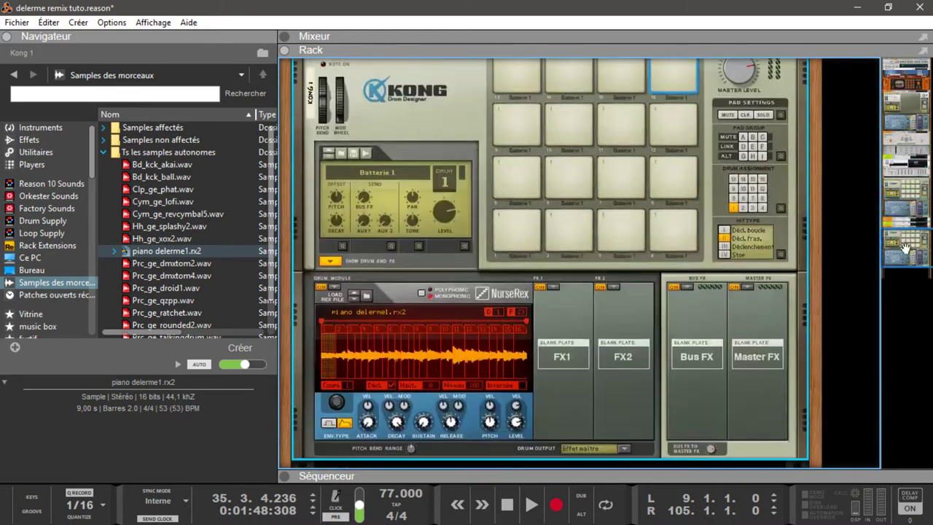
Step: Switch to Chrome, look up the Kong Backdrops category among the Combinator HQ downloads, and return to Reason
mouse_move(495, 520)
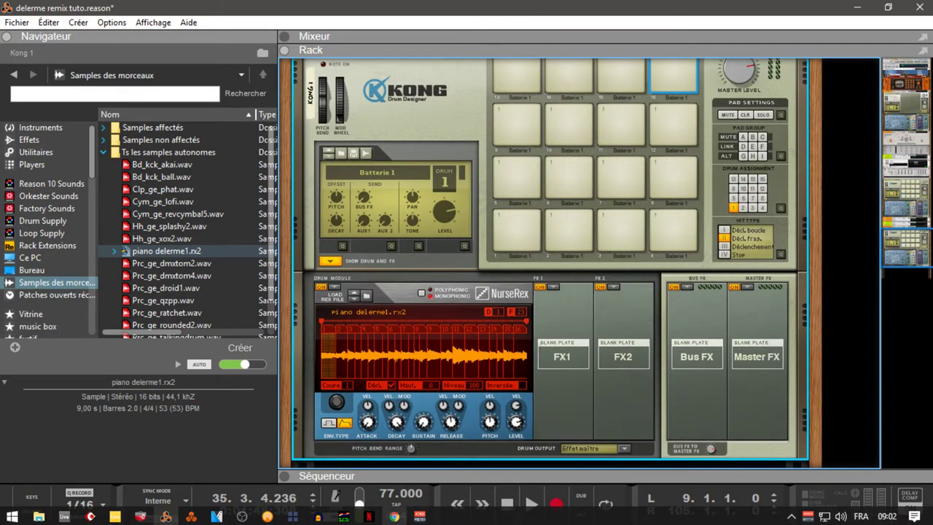
click(396, 516)
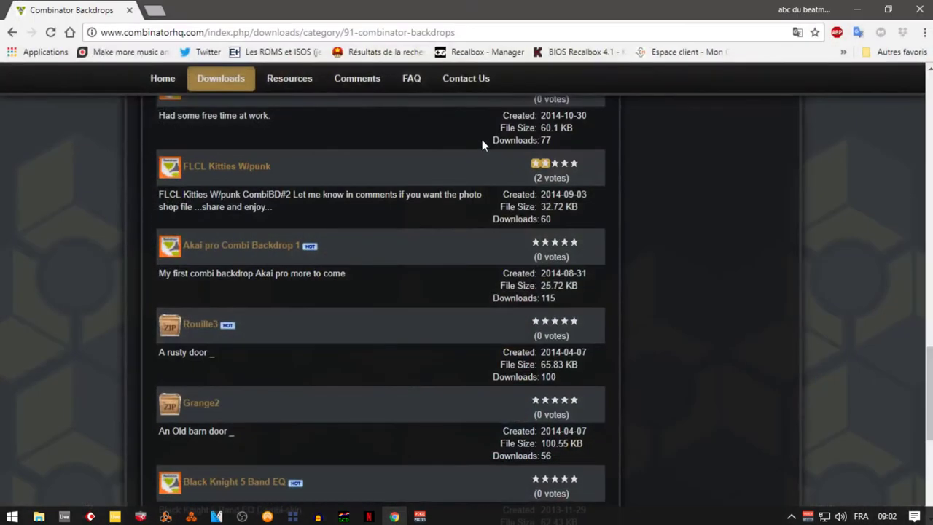
click(176, 83)
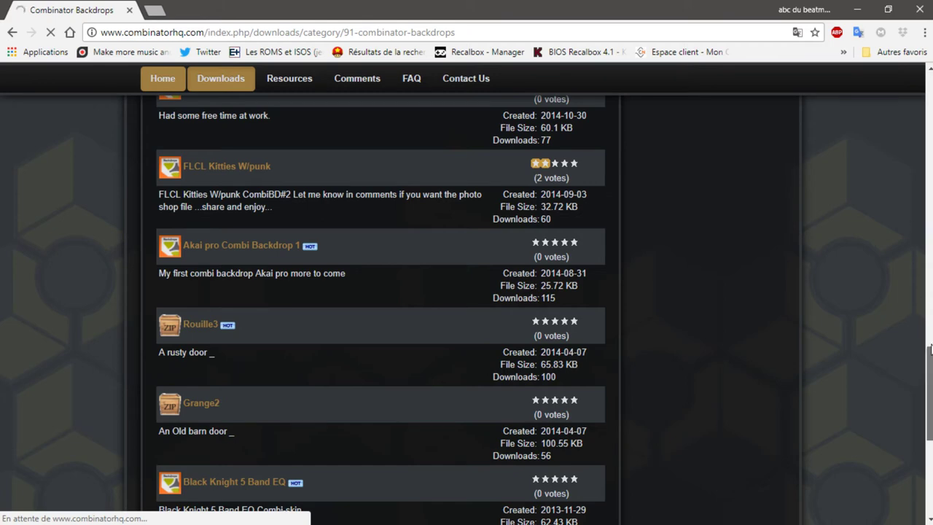
drag(928, 394, 927, 75)
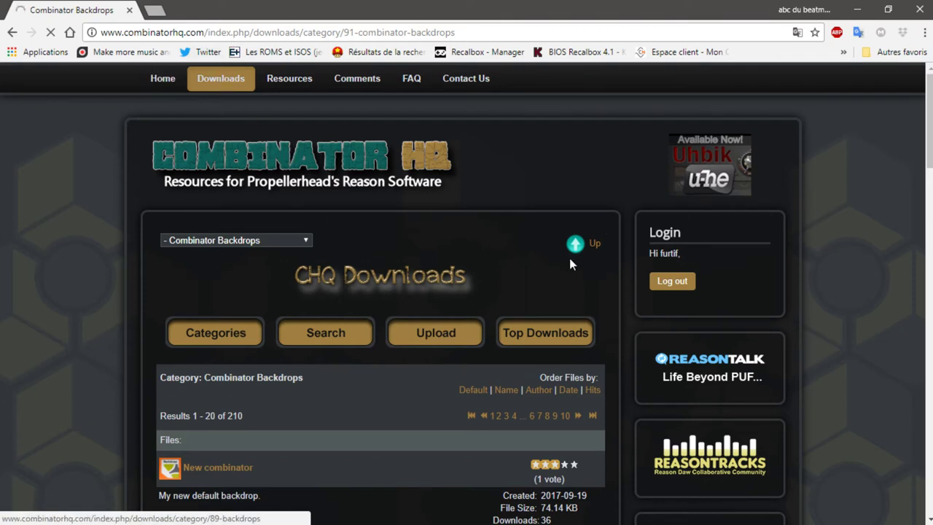
click(306, 241)
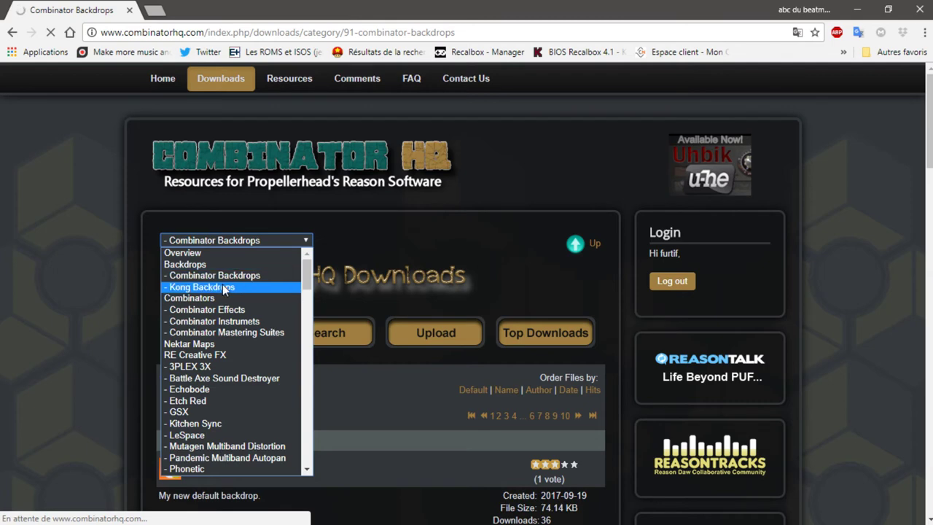
click(515, 156)
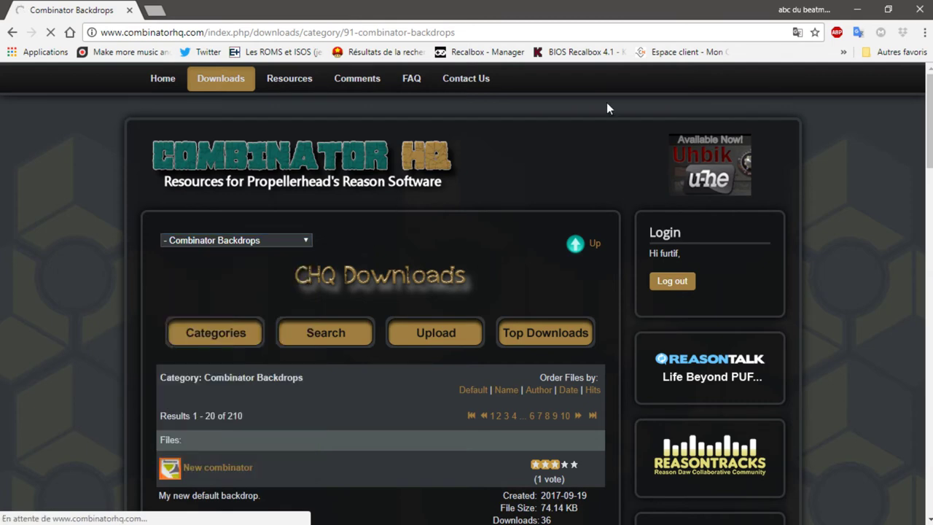
click(857, 9)
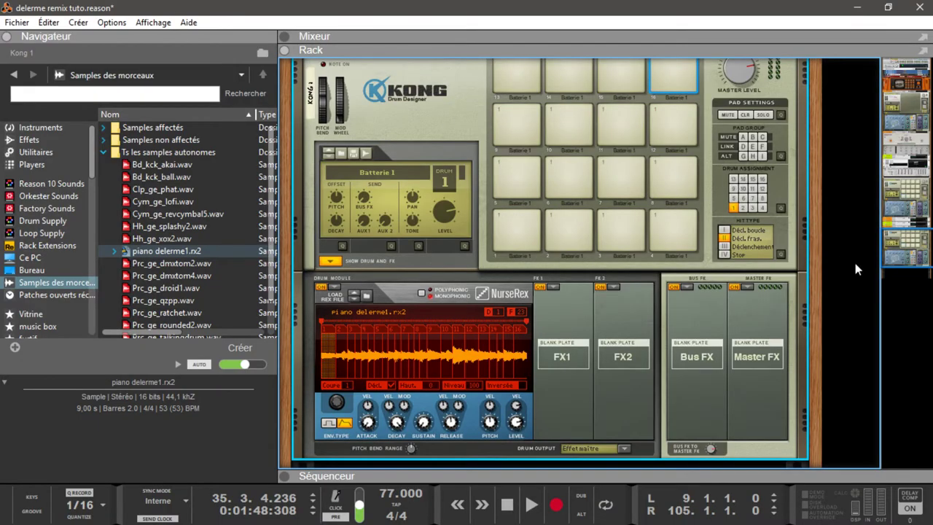
Step: Apply the Kong 2000xl image from the Backdrops folder as the control panel appearance of Kong 1
drag(910, 249, 903, 238)
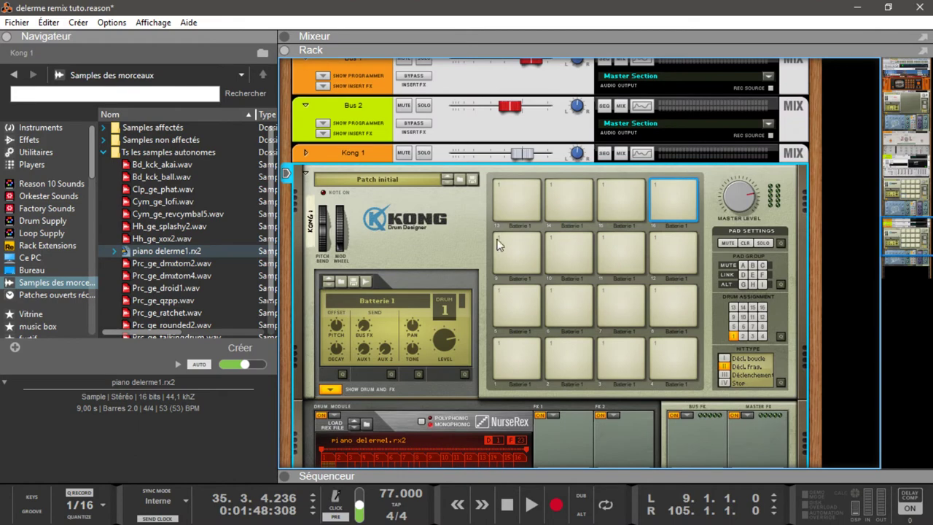
right_click(448, 223)
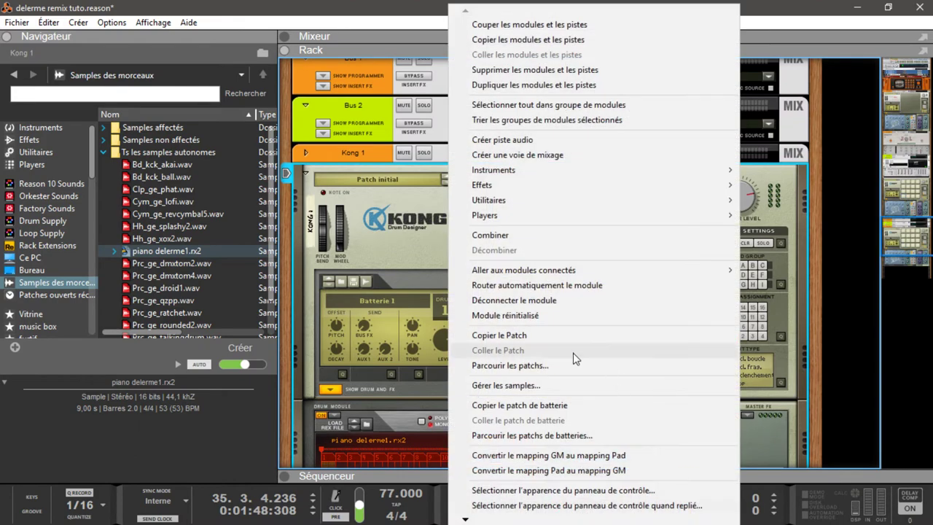
click(367, 237)
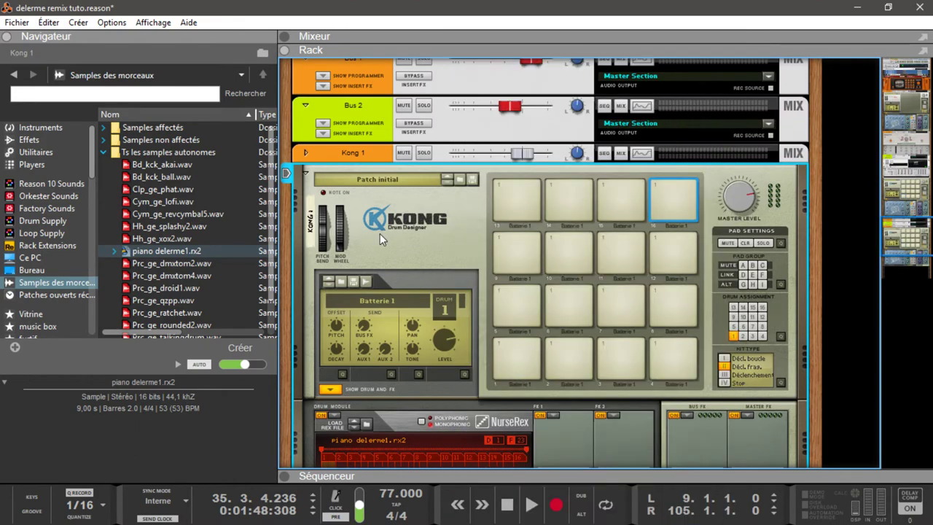
right_click(418, 206)
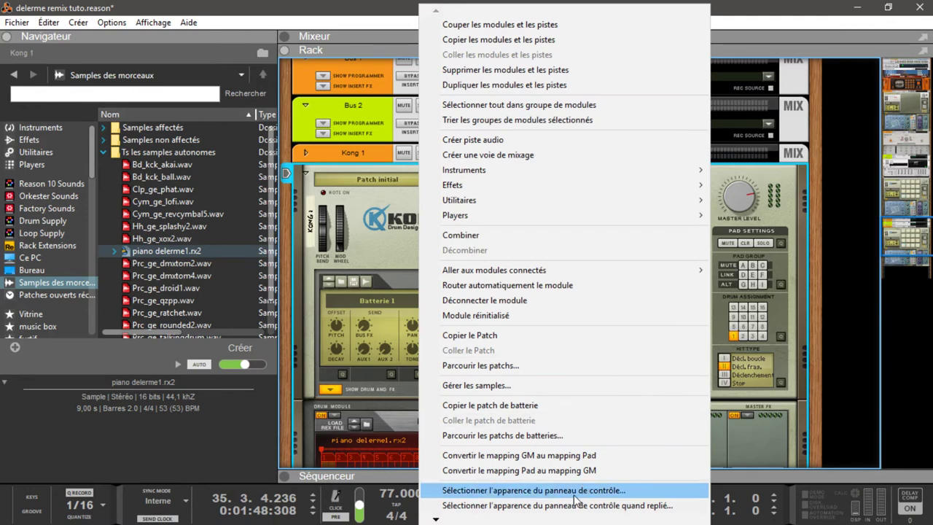
click(533, 490)
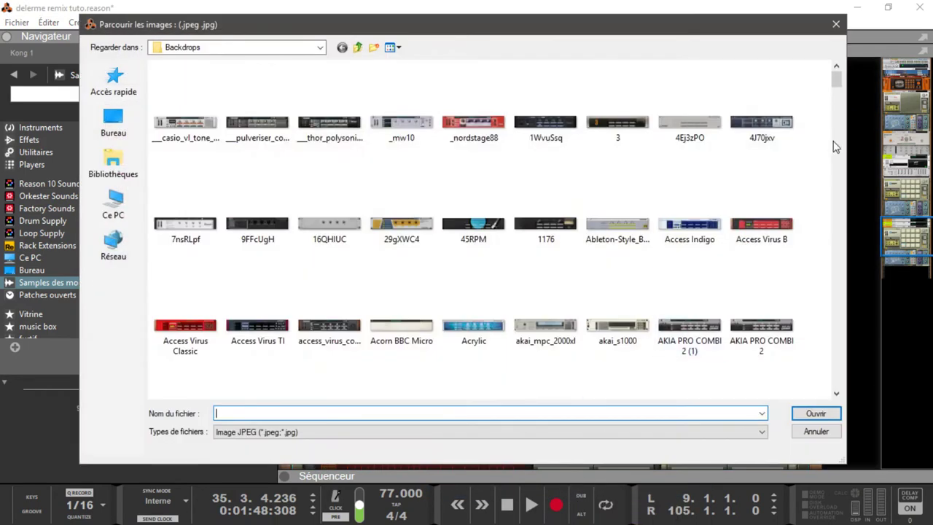
drag(836, 73, 845, 239)
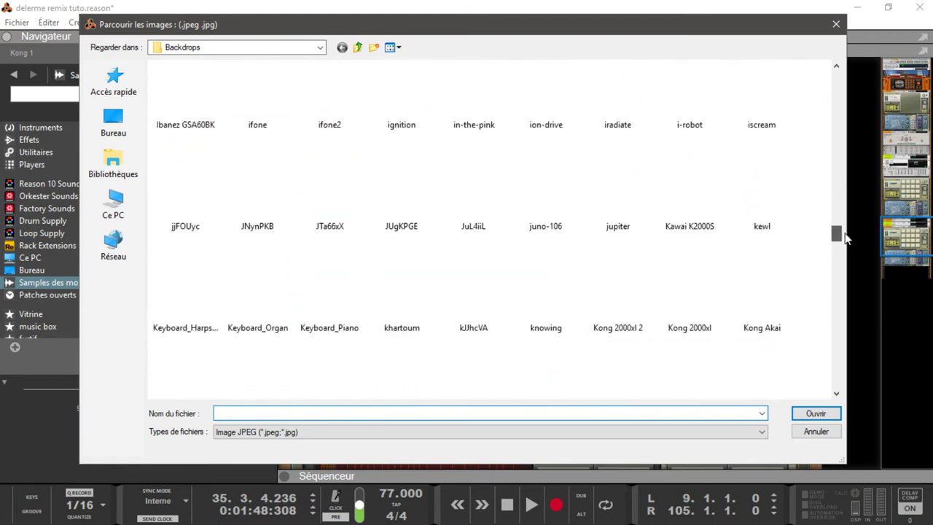
click(689, 306)
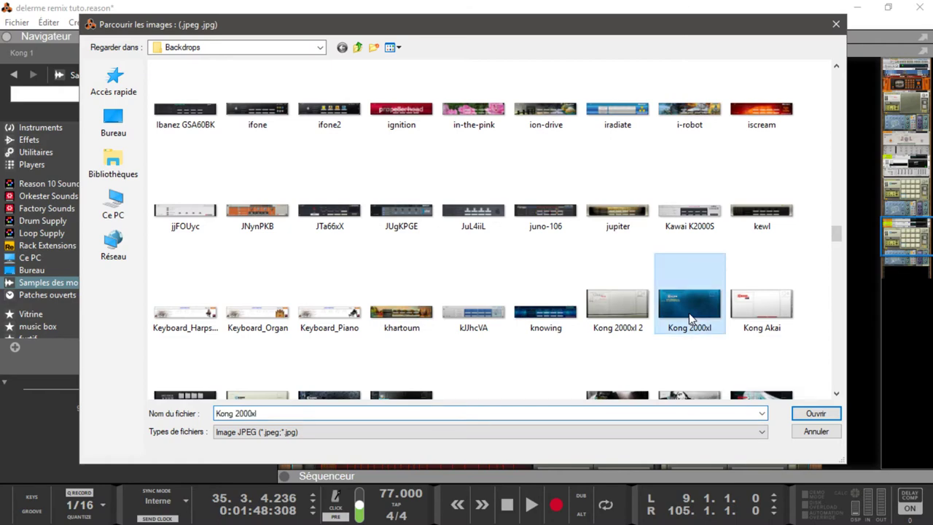
click(815, 413)
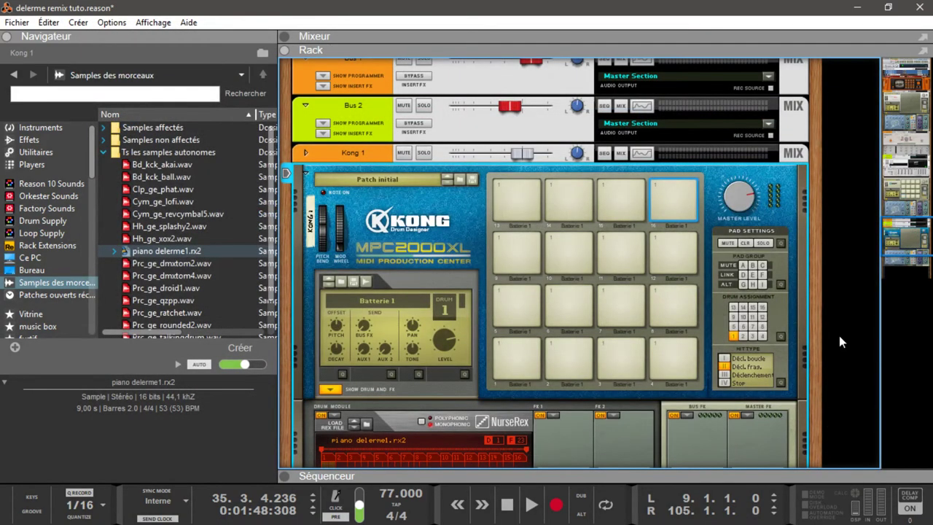
Step: Collapse the drum and effects section of Kong 1, and delete the device with its entire device group
drag(909, 224, 912, 236)
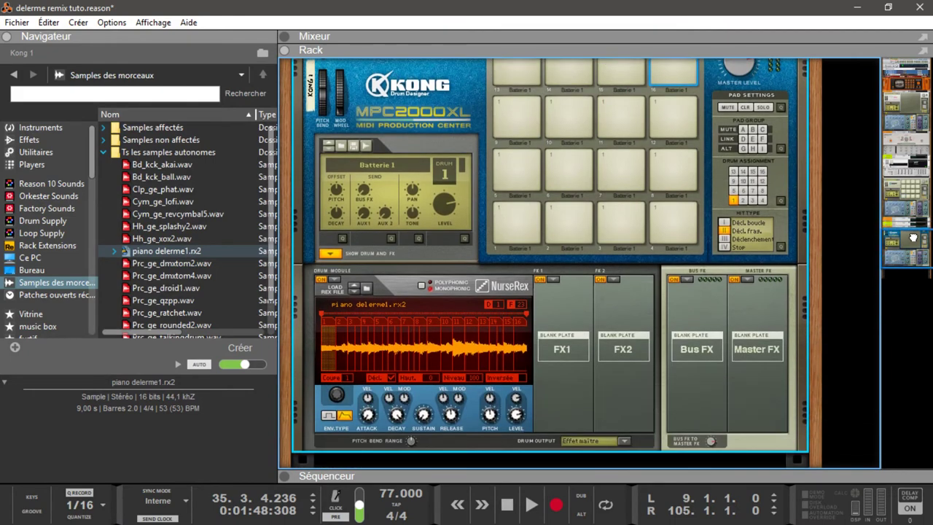
click(331, 253)
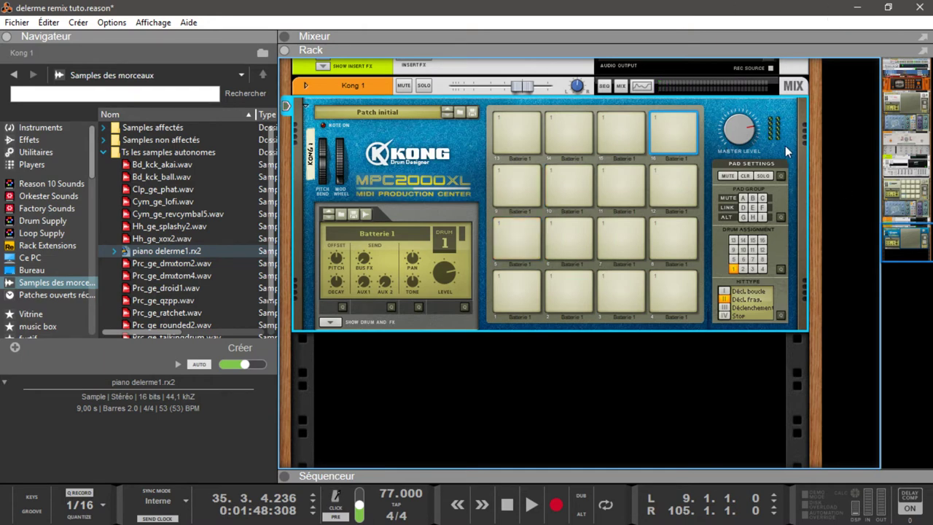
key(Delete)
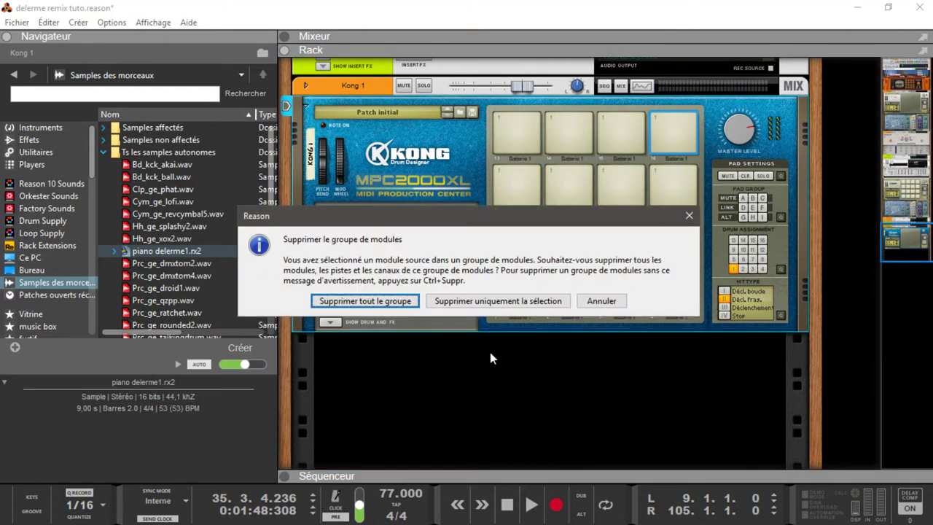
click(365, 301)
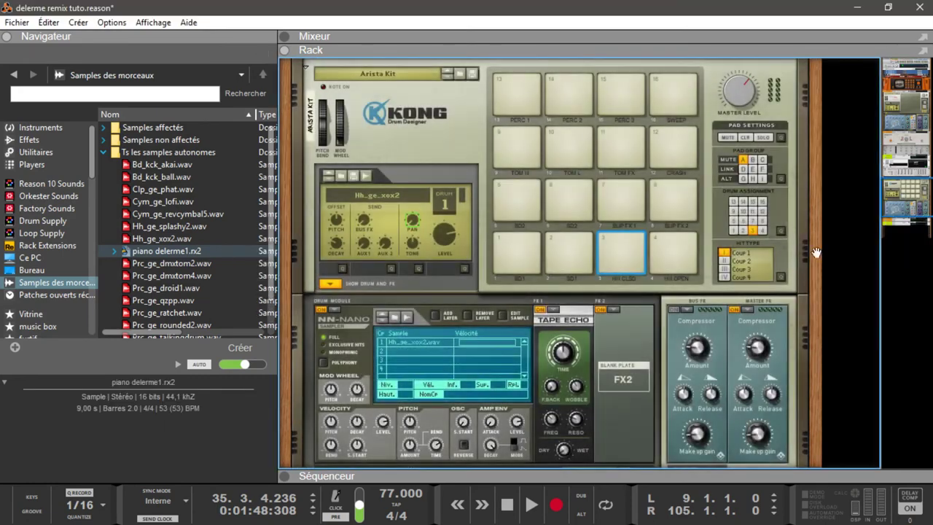
Step: Open the sequencer, solo the furtif mpc vide track, and listen to its sliced piano from bar 9
drag(911, 187, 913, 116)
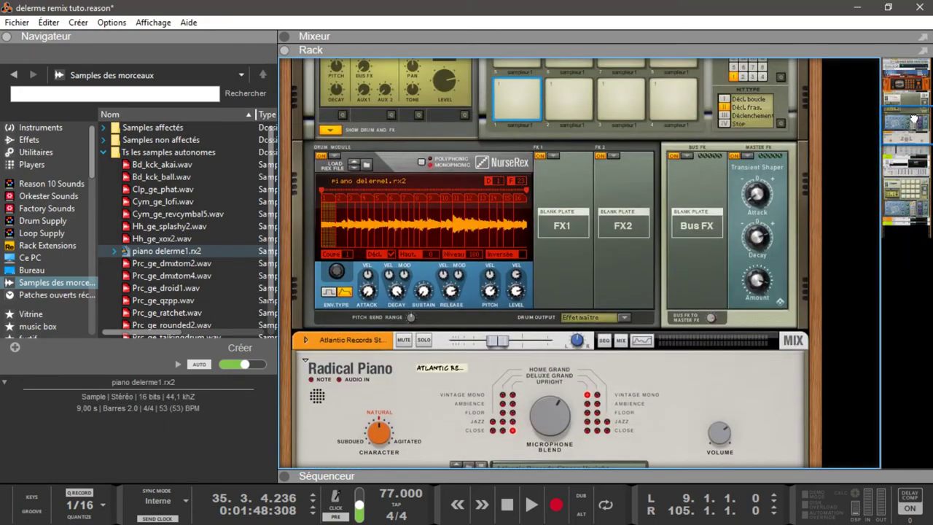
click(289, 478)
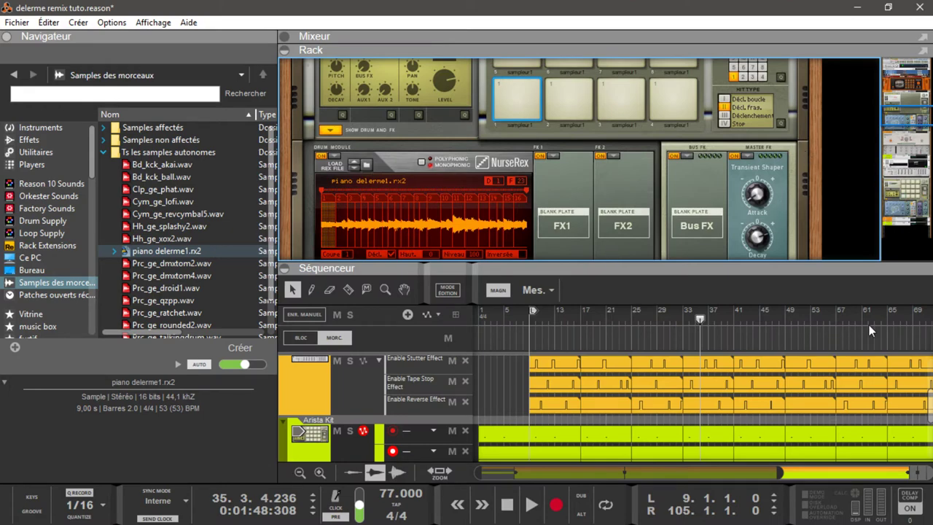
drag(929, 408, 924, 370)
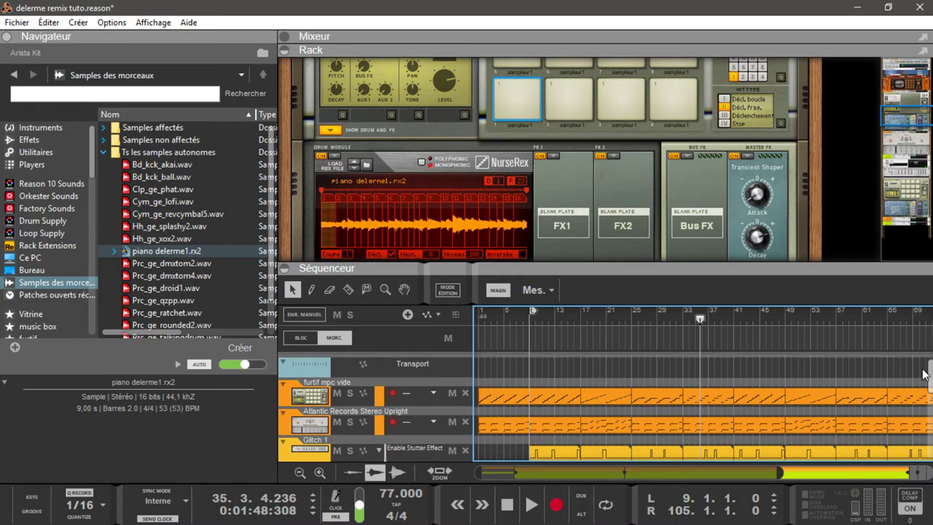
click(350, 394)
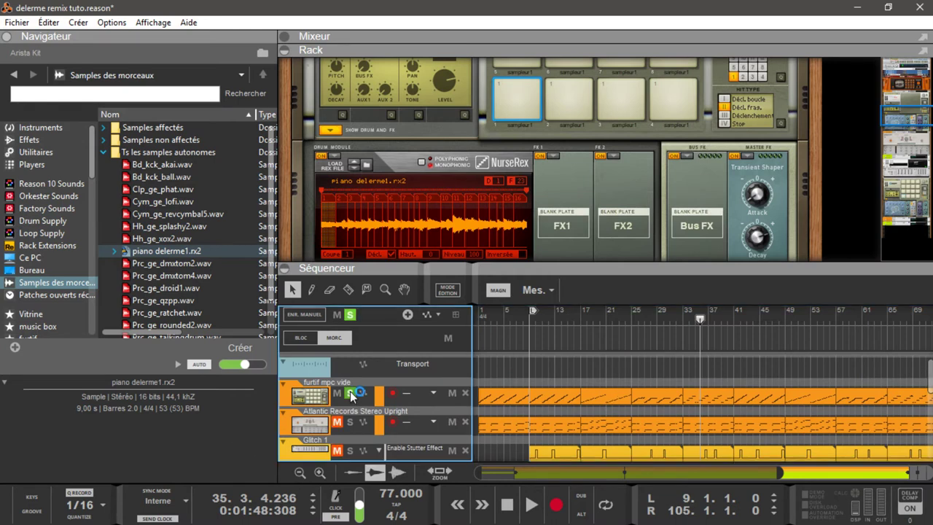
key(KP_1)
key(space)
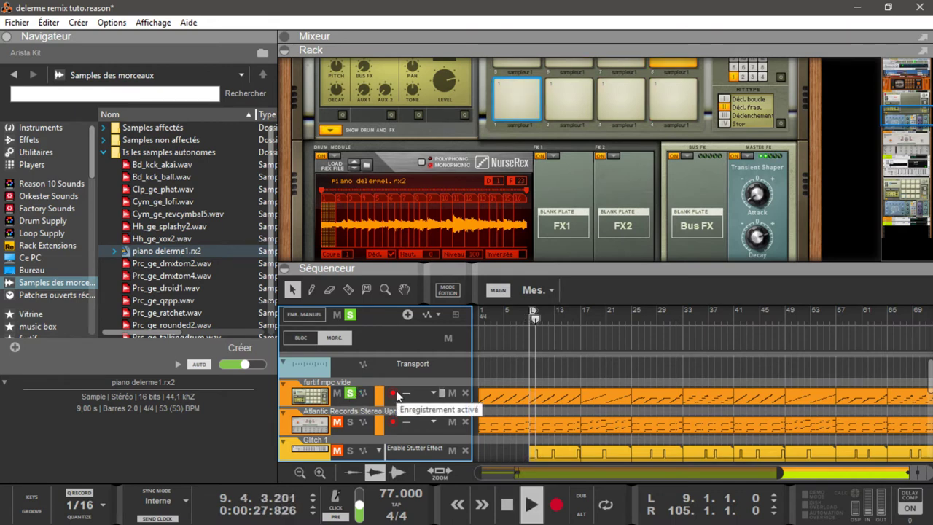
key(space)
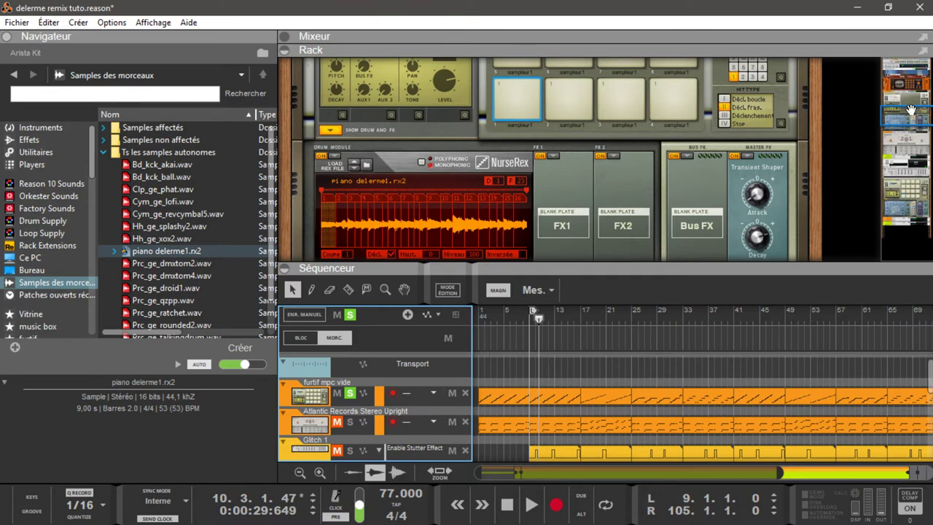
Step: Undo the track solo and the deletion of Kong 1, and expand its drum and effects section again
drag(911, 111, 917, 229)
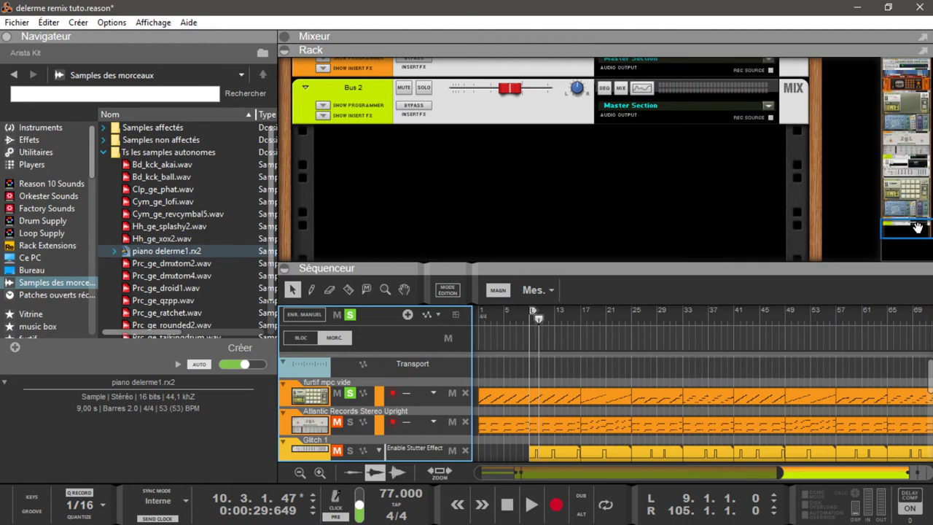
click(580, 179)
key(ctrl+z)
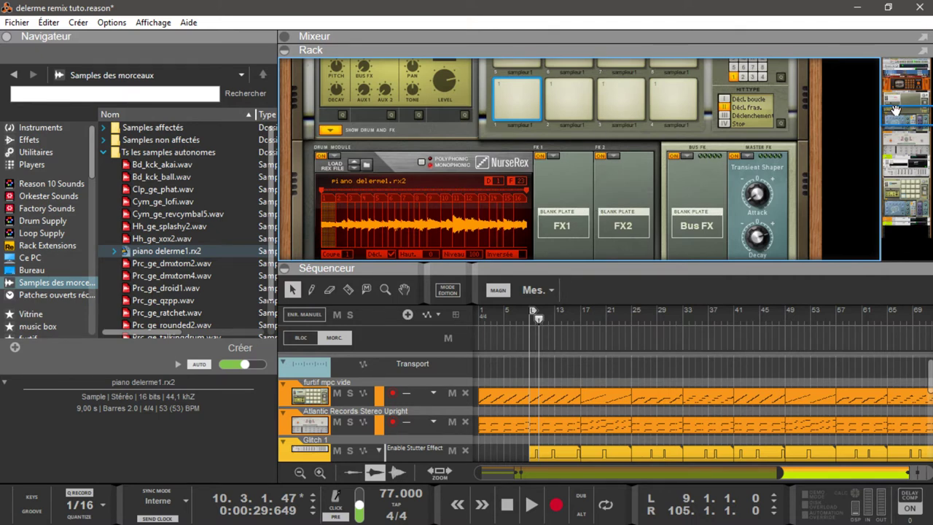
drag(930, 384, 930, 450)
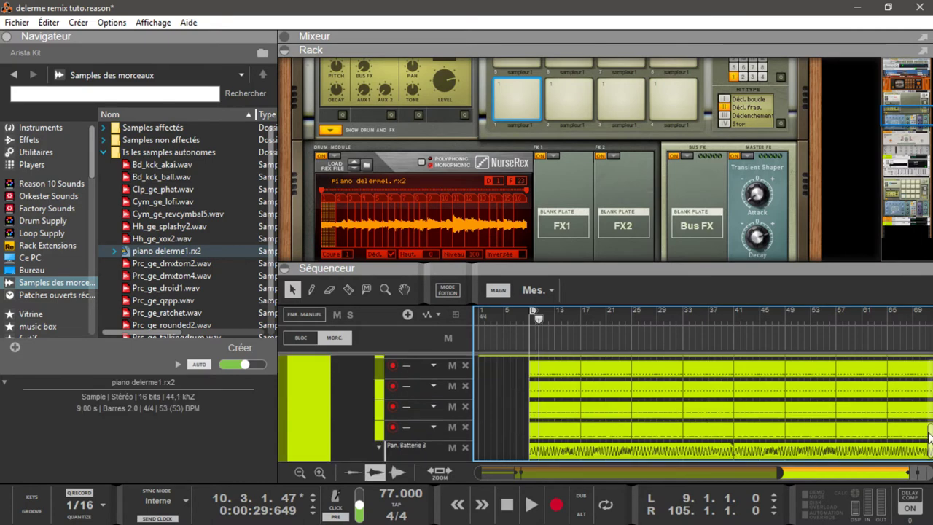
drag(930, 435, 925, 368)
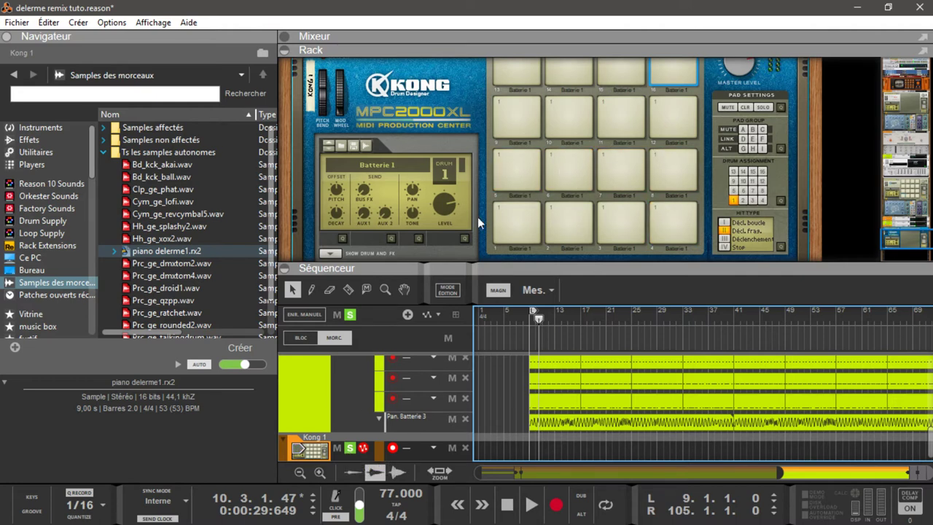
click(326, 253)
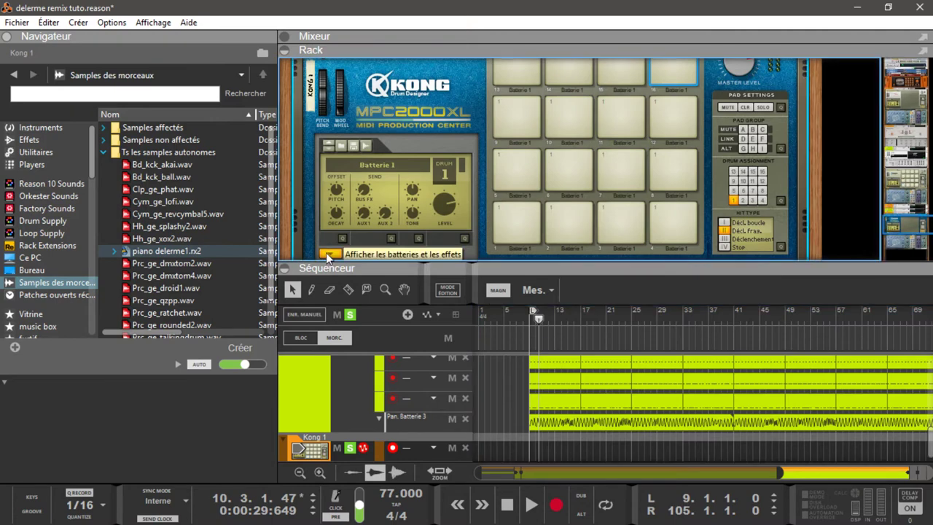
drag(907, 223, 911, 247)
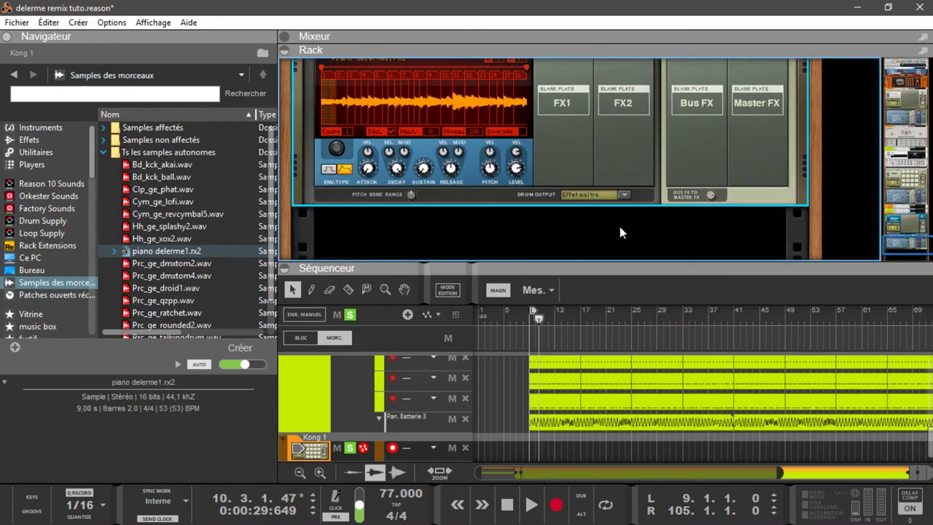
Step: Demonstrate the pitch control of Kong 1's Nurse Rex module by raising it to 16 and turning it down
mouse_move(499, 180)
mouse_move(450, 169)
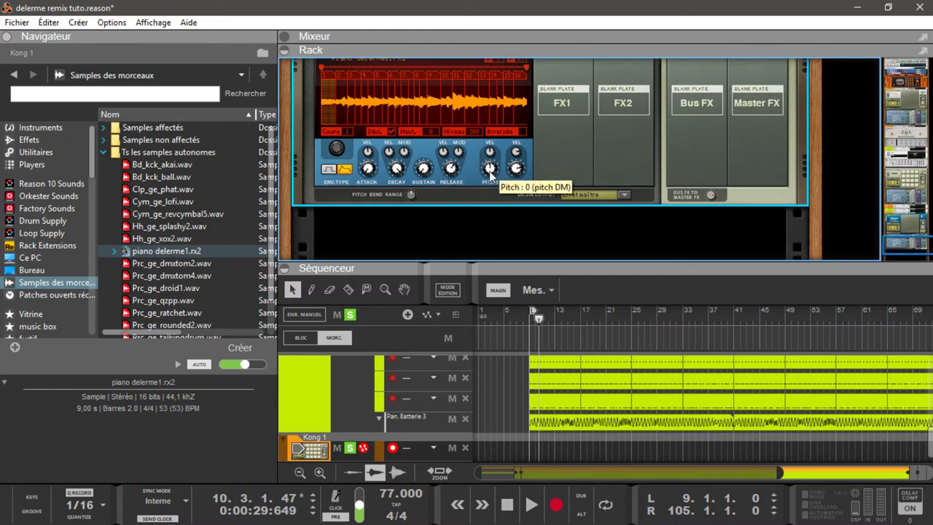
mouse_move(490, 171)
mouse_down()
mouse_move(489, 181)
mouse_move(486, 158)
mouse_up()
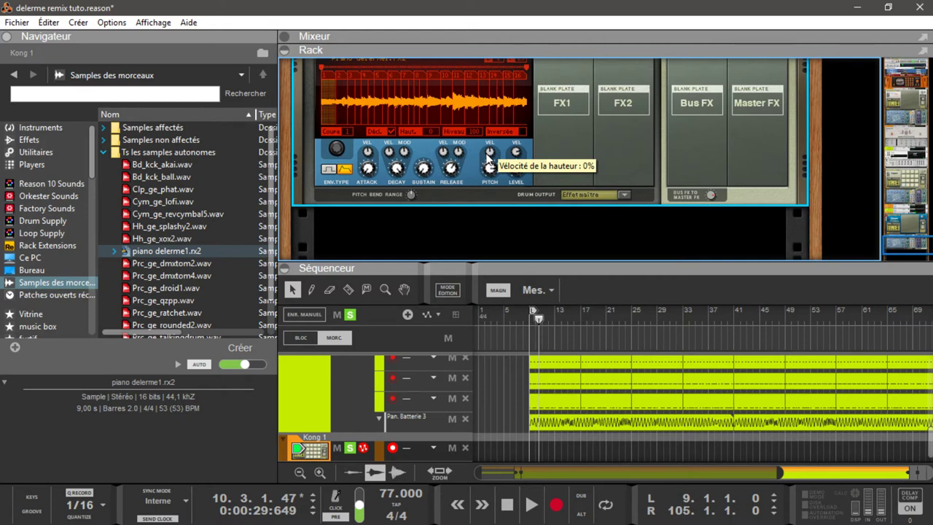
mouse_move(487, 182)
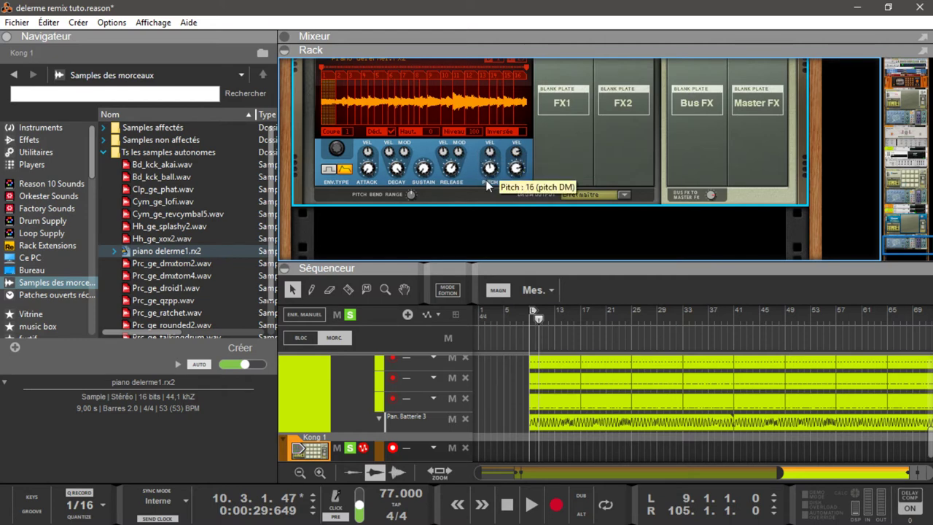
drag(486, 180, 488, 195)
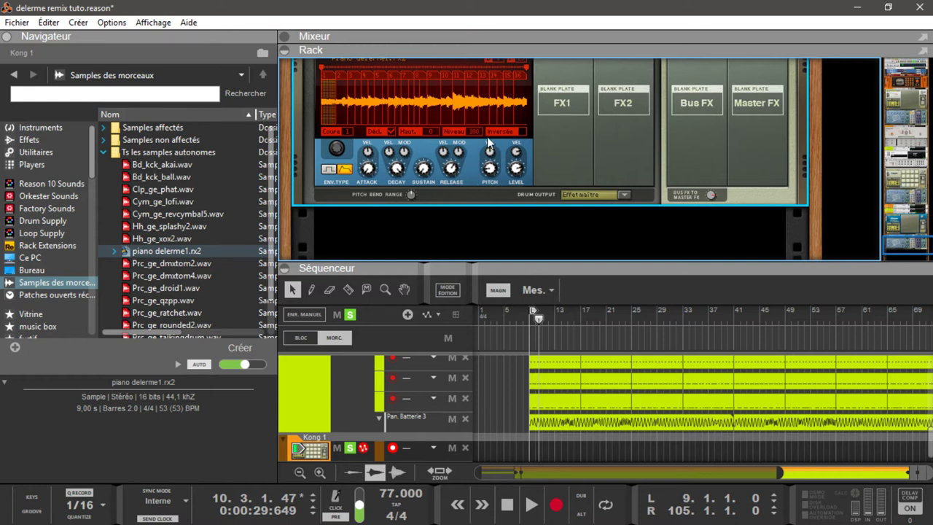
mouse_move(489, 166)
mouse_move(489, 169)
mouse_down()
mouse_move(490, 147)
mouse_move(493, 182)
mouse_up()
Step: Delete the Kong 1 track together with its device
click(282, 440)
key(Delete)
key(Return)
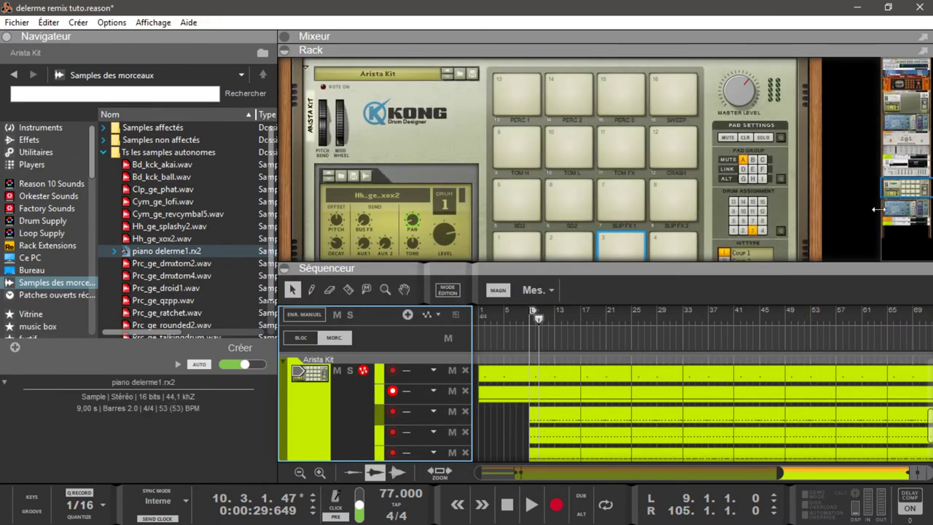
Step: Solo the furtif mpc vide, Glitch 1 and Arista Kit tracks and start playback from bar 9
drag(891, 192, 898, 159)
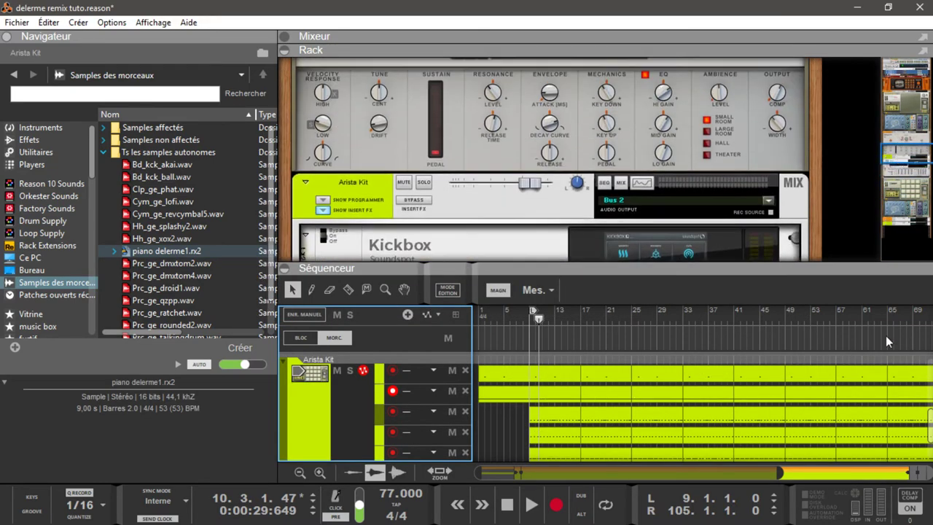
drag(927, 424, 927, 375)
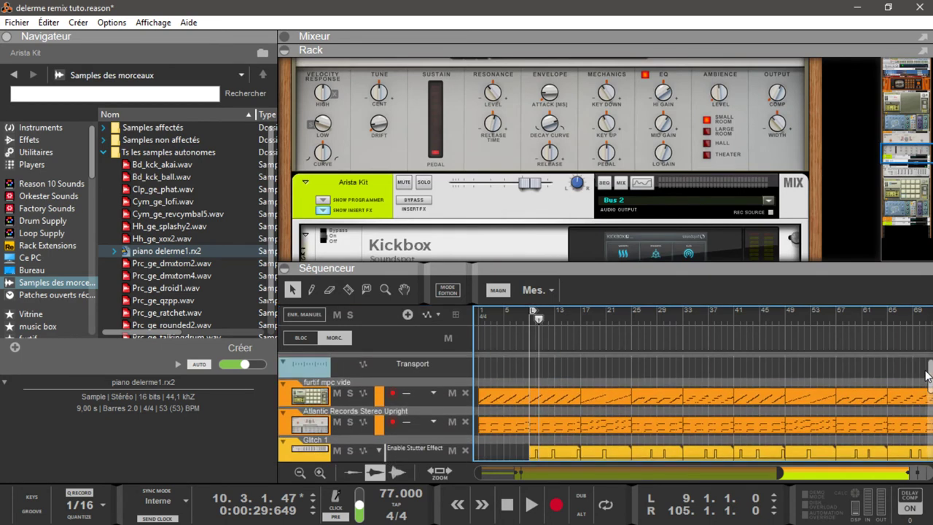
click(348, 394)
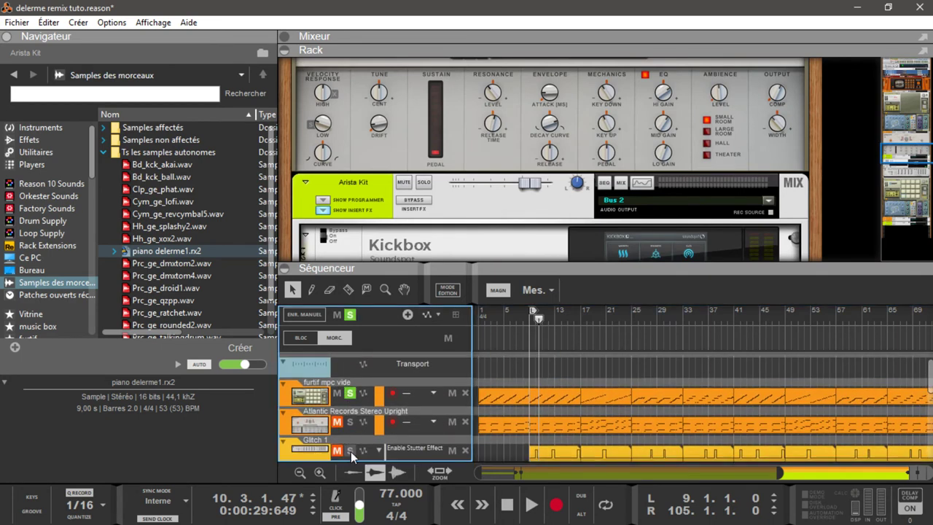
click(350, 450)
drag(929, 378, 929, 406)
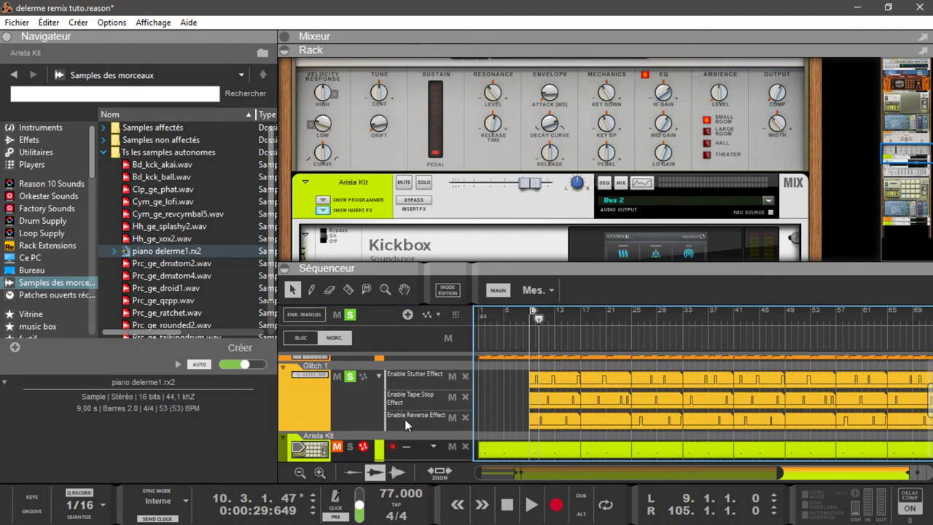
click(351, 448)
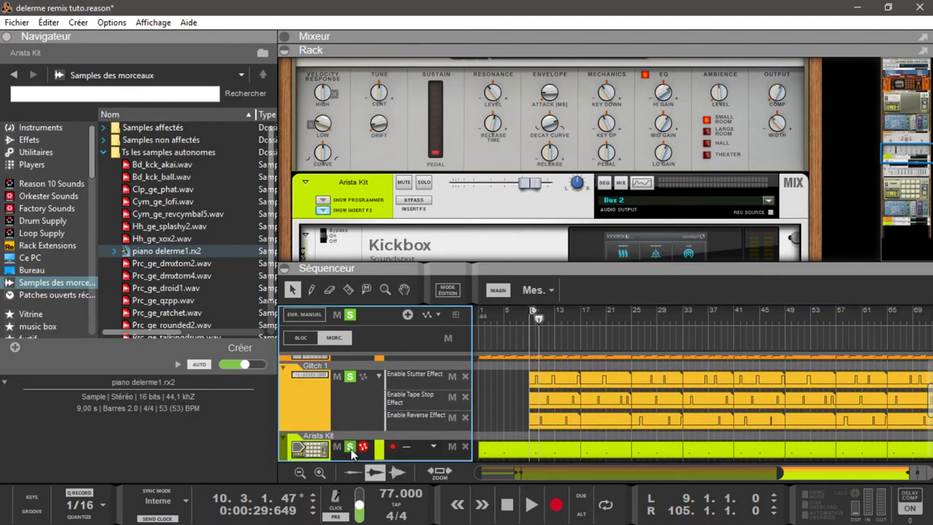
key(space)
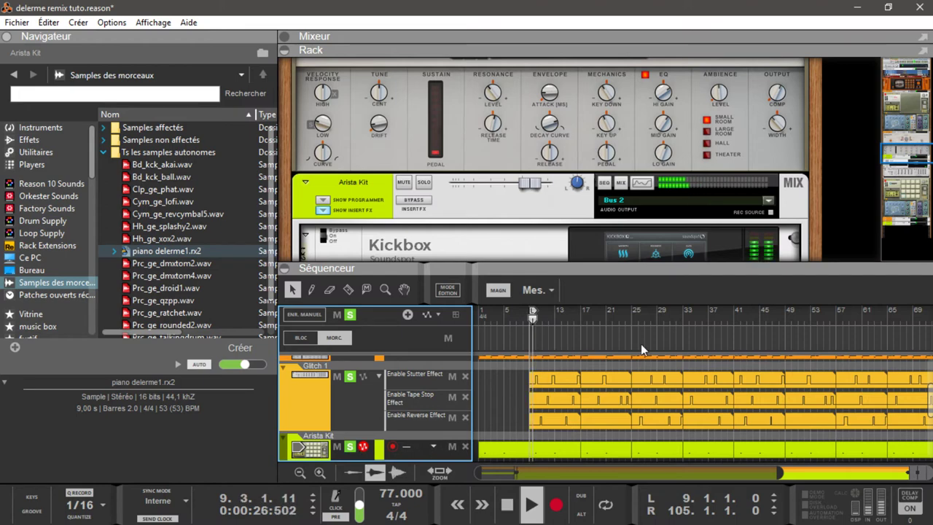
Step: Lower the pitch of furtif mpc vide's Nurse Rex module to -10 during playback, and stop the song
drag(896, 146, 890, 118)
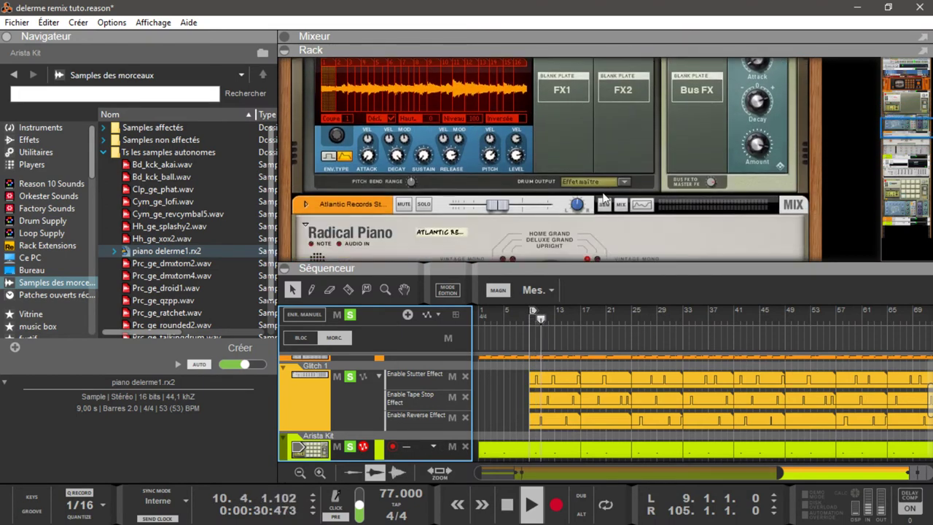
click(492, 158)
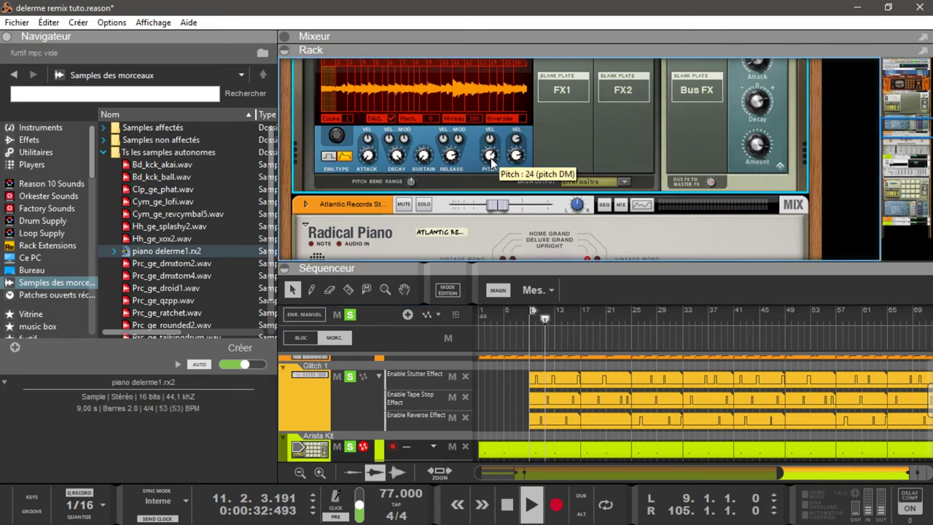
drag(492, 157, 492, 173)
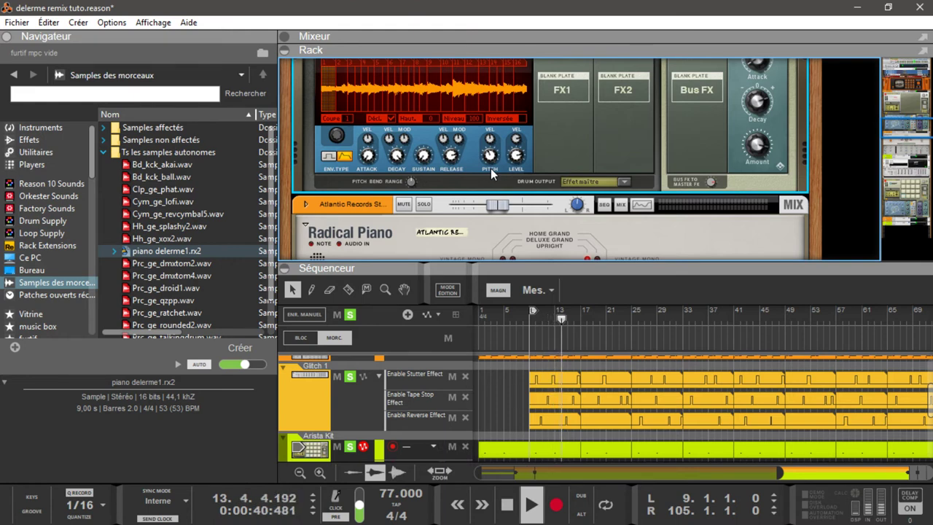
key(space)
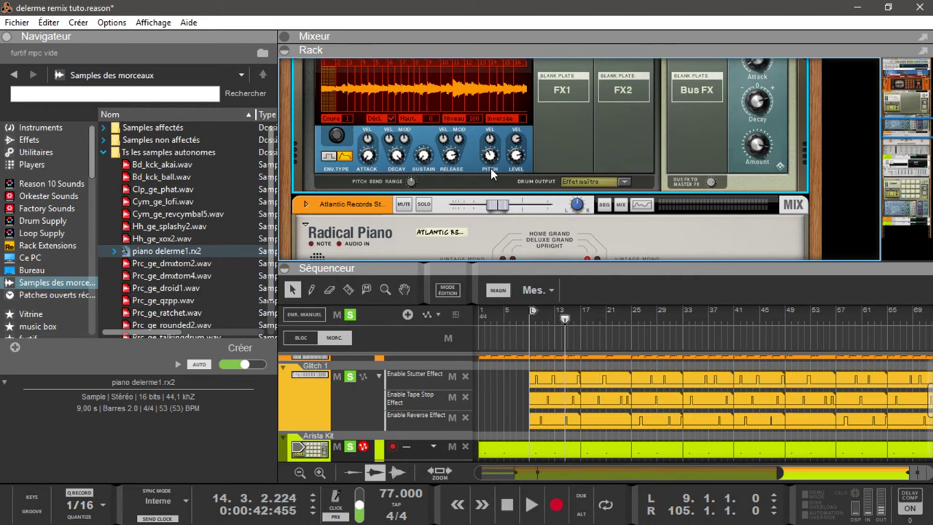
Step: Replay from bar 9 while raising the Nurse Rex pitch of furtif mpc vide to 0 and then further up, and stop playback
key(KP_1)
key(space)
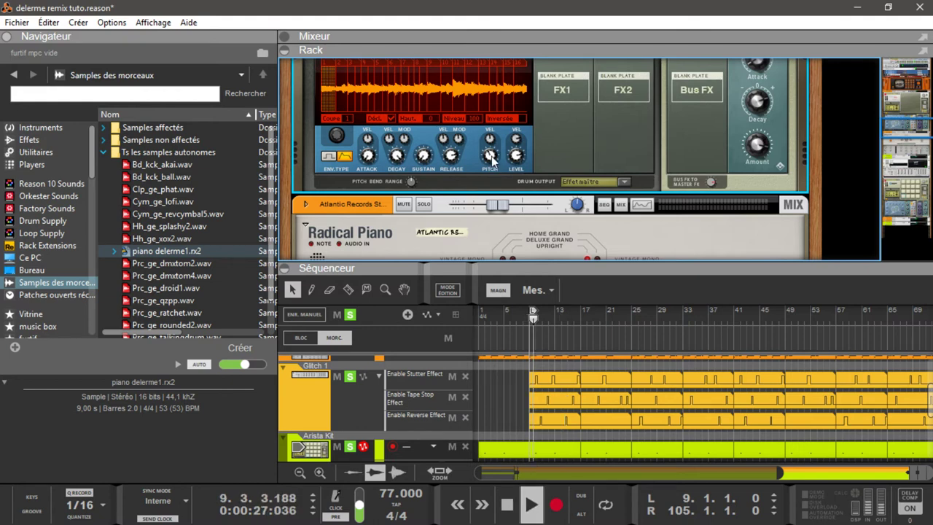
mouse_move(491, 159)
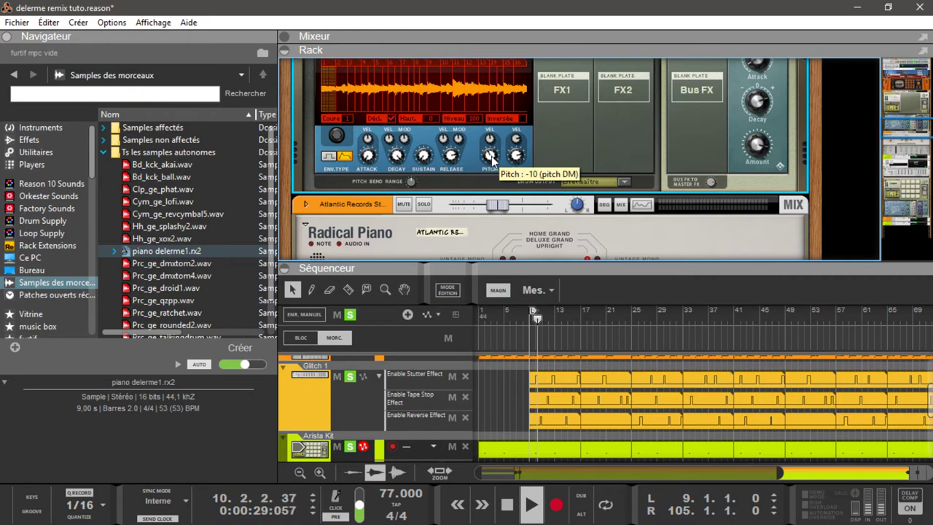
drag(492, 156, 489, 151)
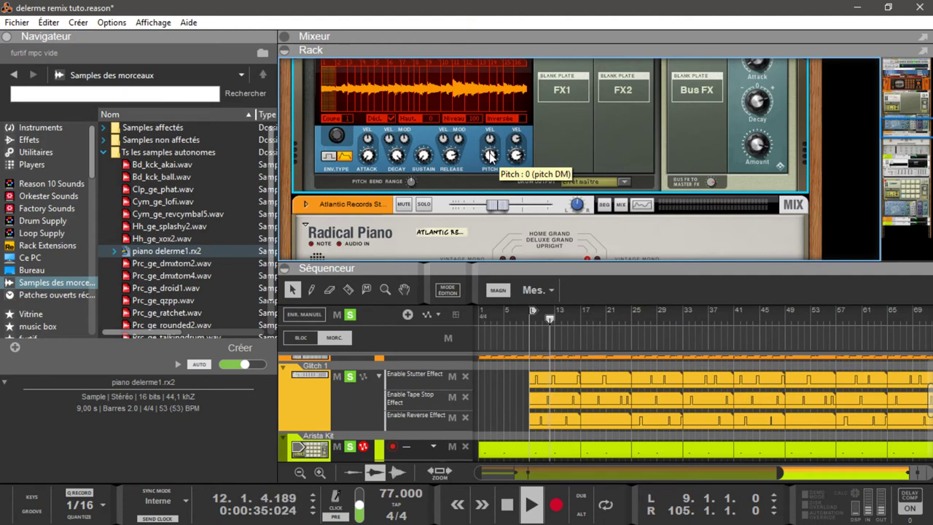
drag(490, 165, 487, 160)
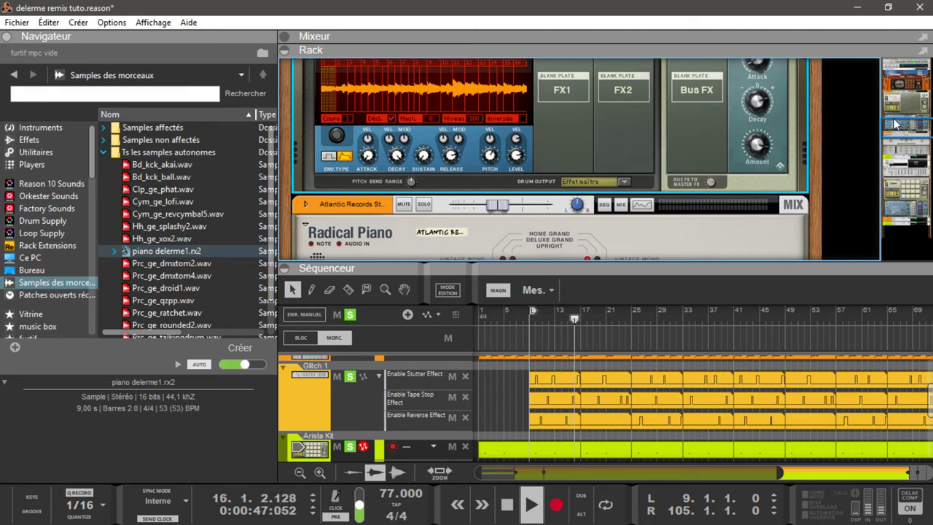
key(space)
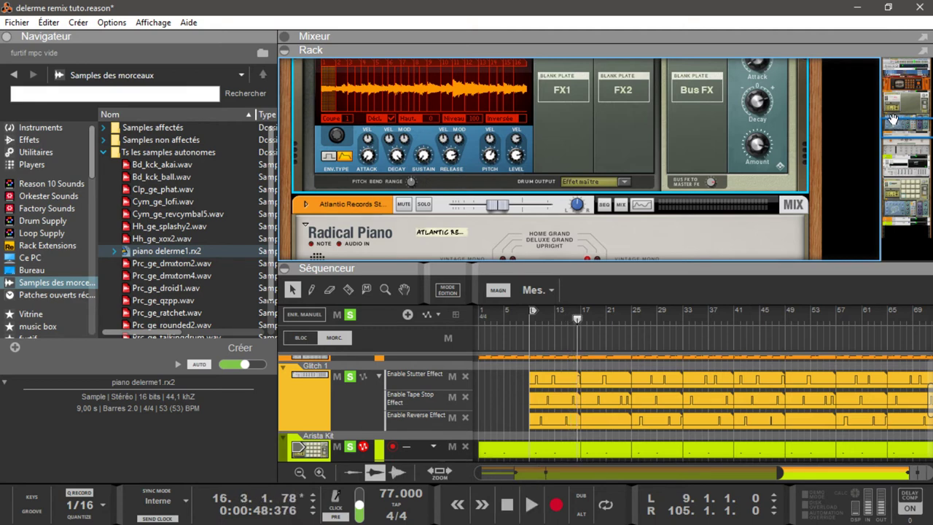
Step: Add the Atlantic Records Stereo Upright track to the solo, listen from bar 9, and check the sliced piano's Nurse Rex pitch
key(KP_0)
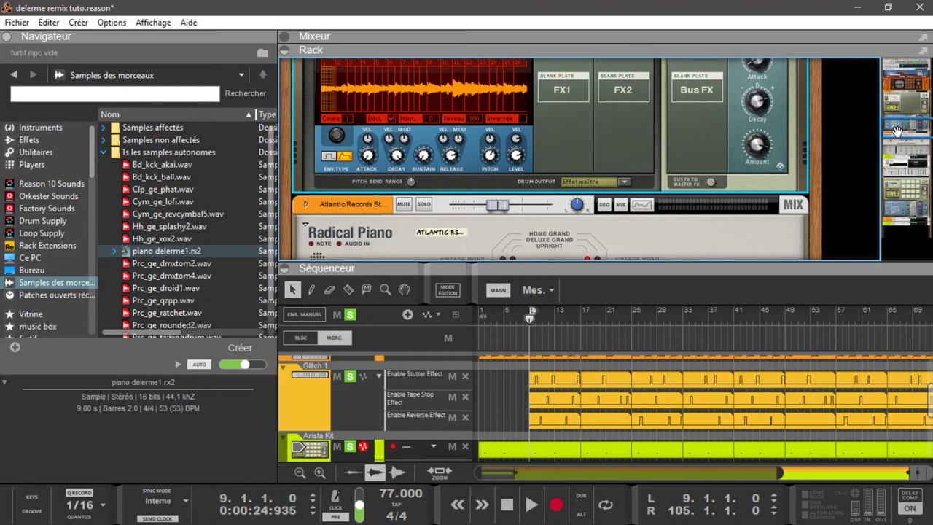
drag(898, 129, 902, 151)
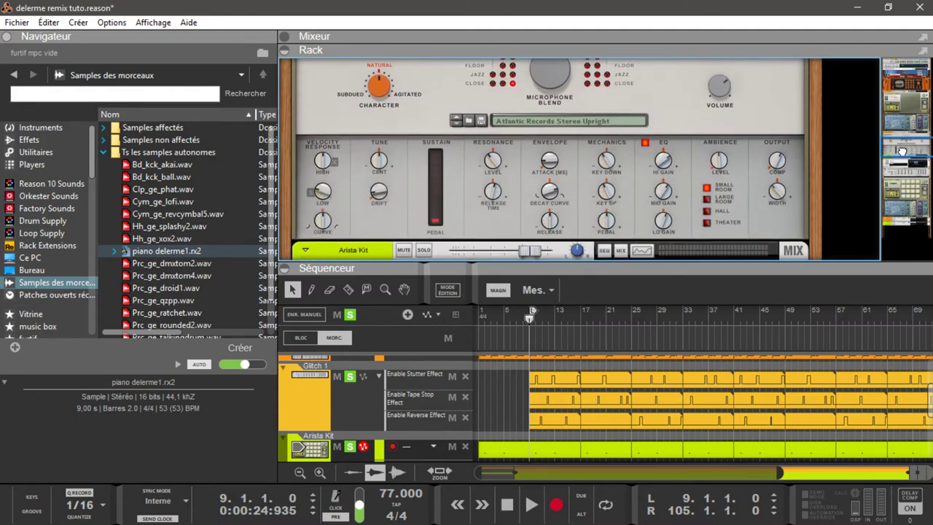
drag(925, 401, 929, 383)
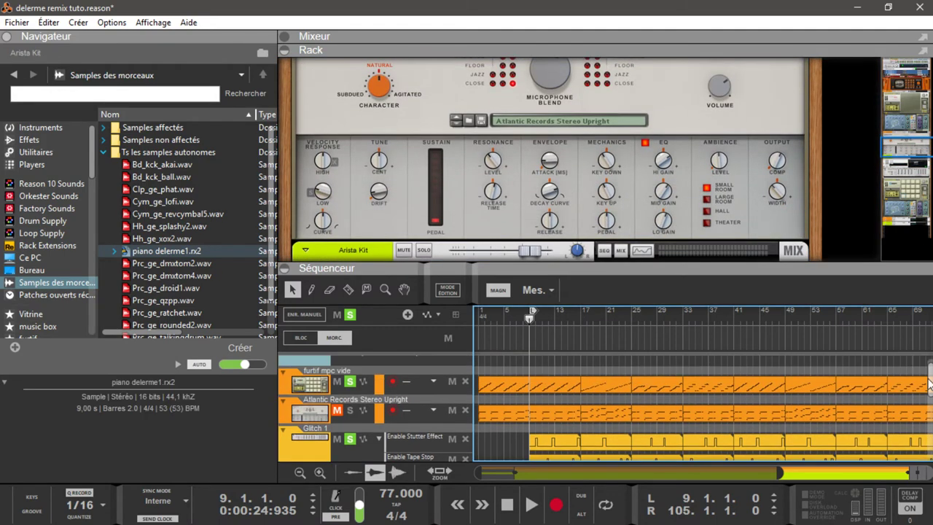
click(344, 412)
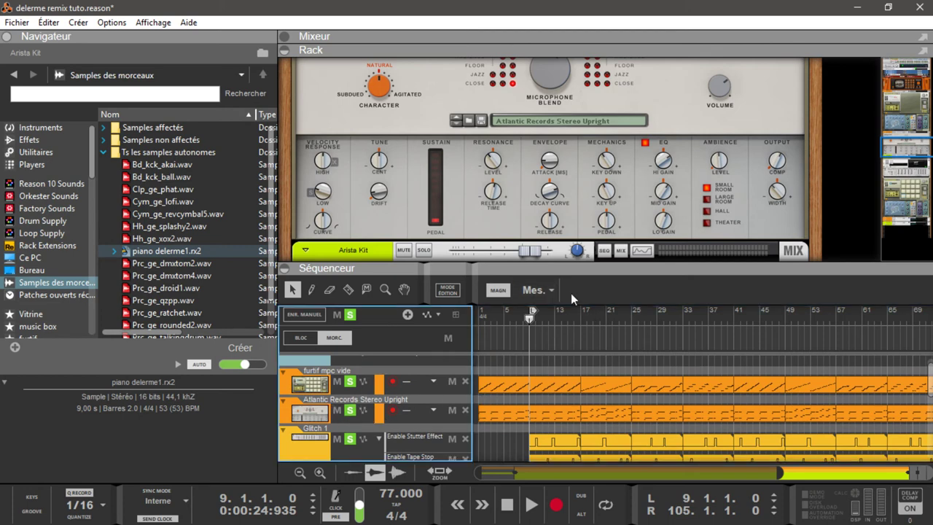
key(space)
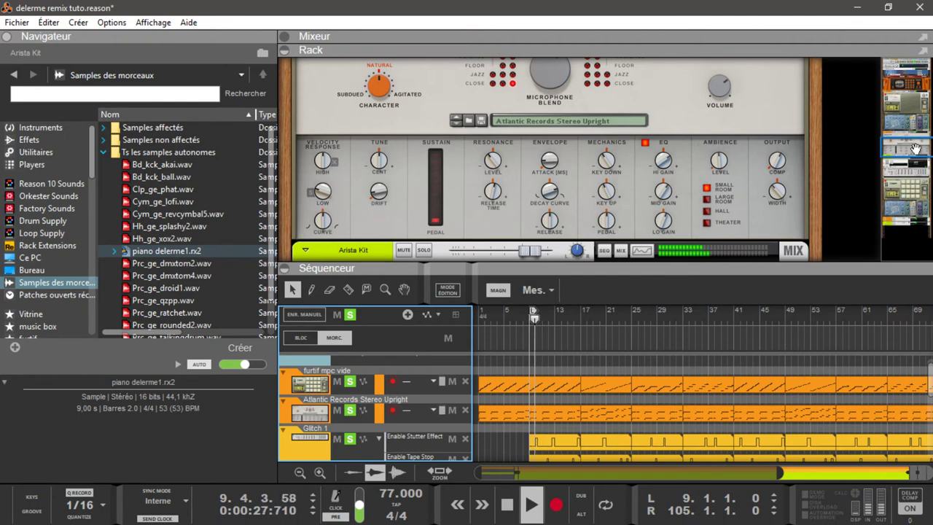
drag(913, 149, 902, 126)
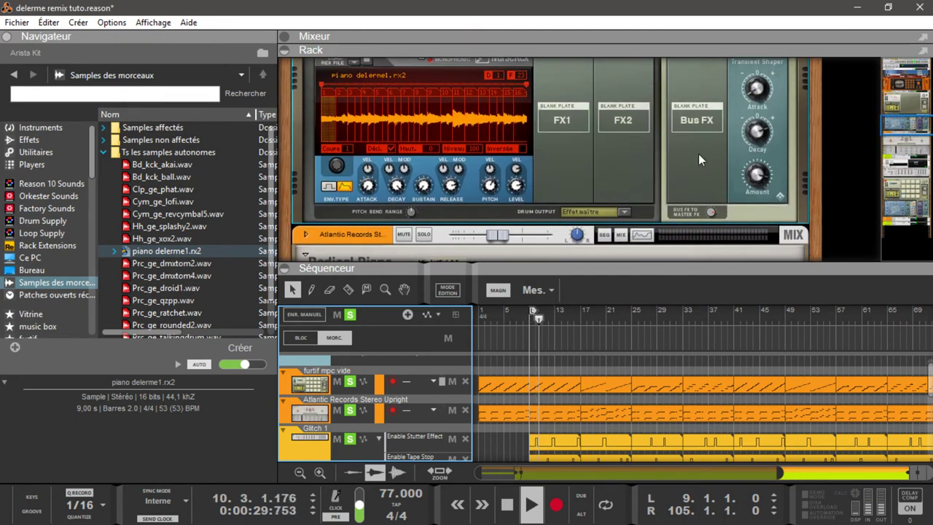
click(490, 188)
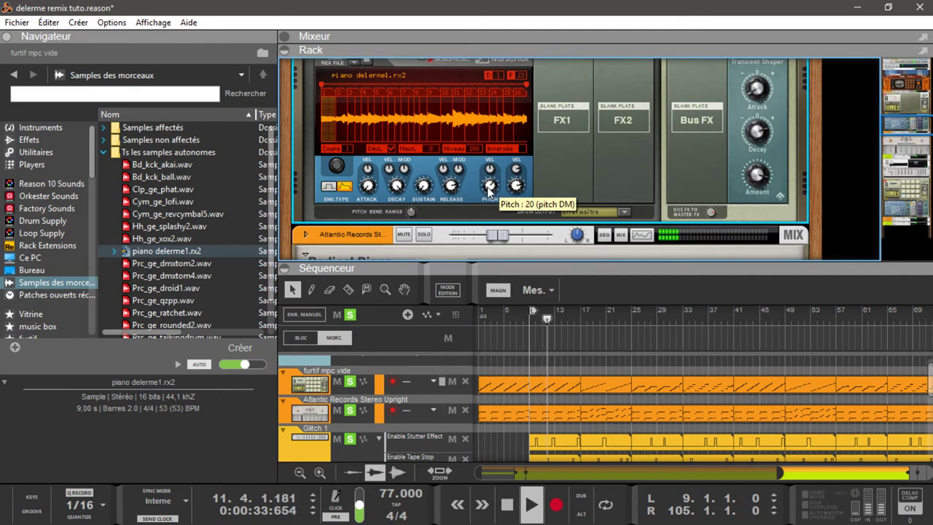
key(space)
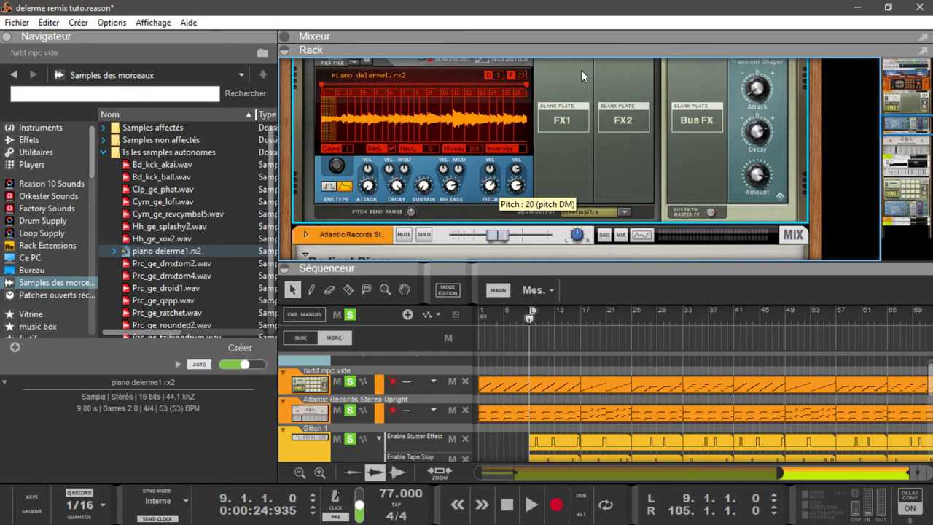
Step: Create a new empty song and close delerme remix tuto.reason without saving its changes
click(16, 22)
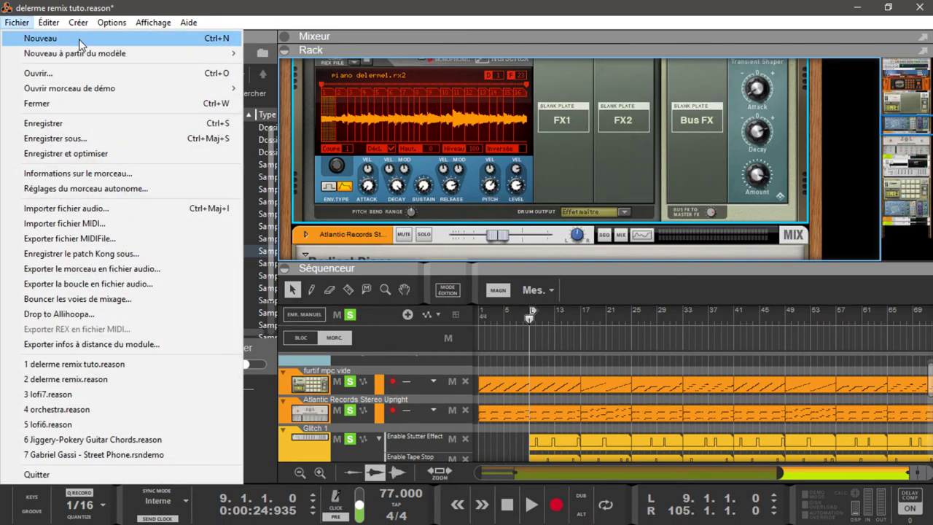
click(29, 35)
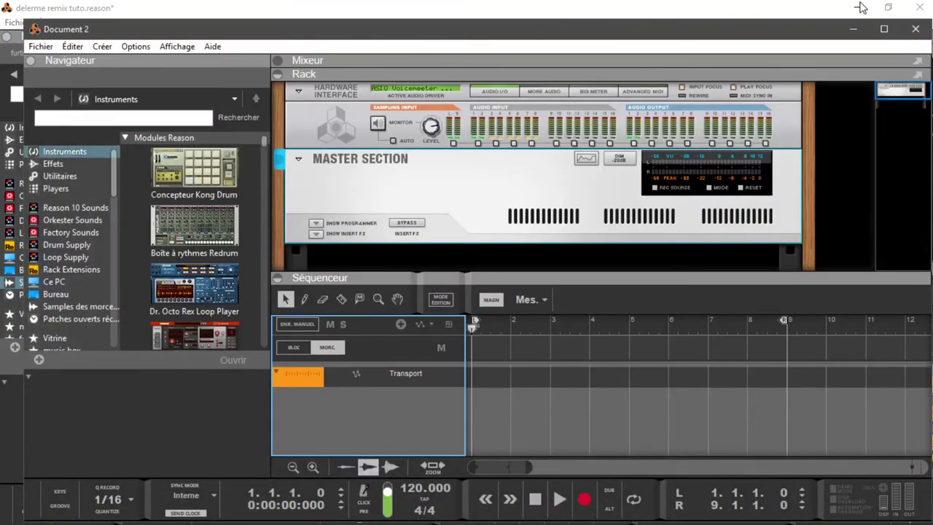
click(919, 6)
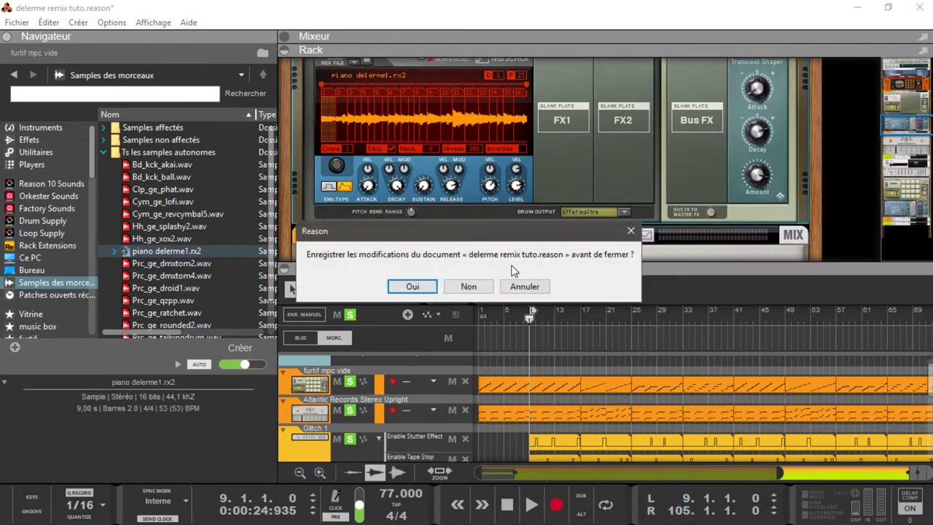
click(474, 287)
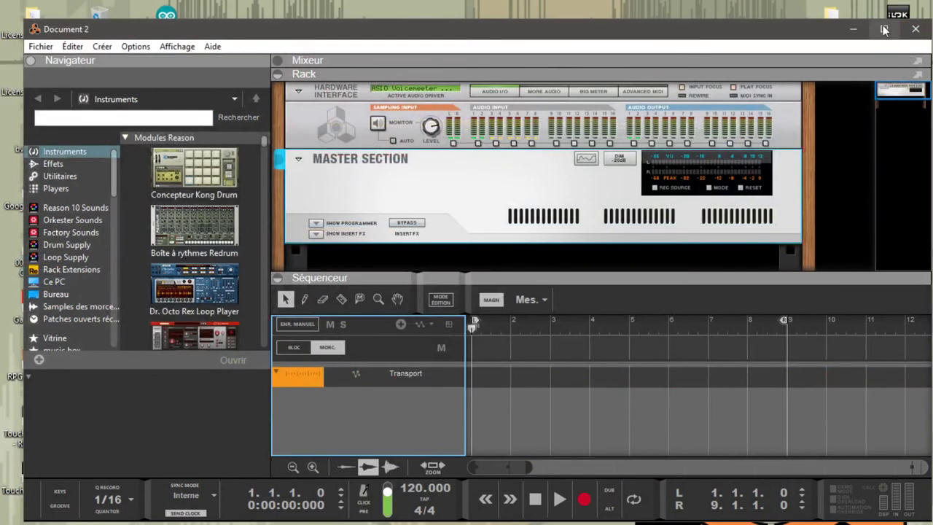
Step: Maximize the empty song, reopen delerme remix tuto.reason from the recent songs, and minimize its window to return to Document 2
click(884, 29)
click(16, 22)
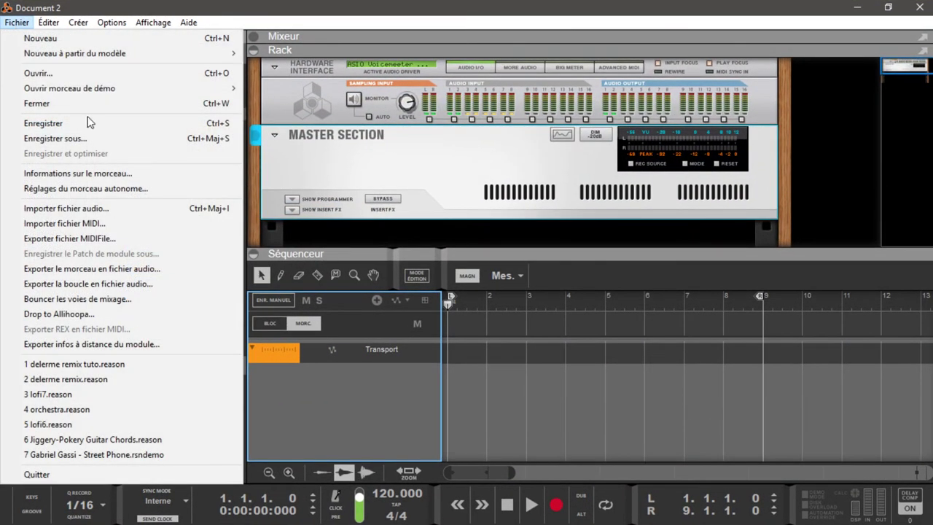
click(138, 366)
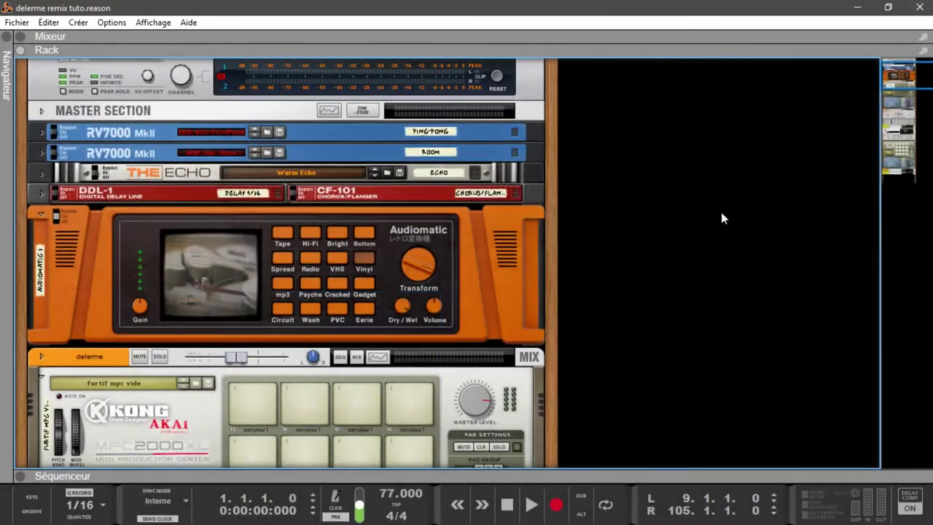
click(854, 9)
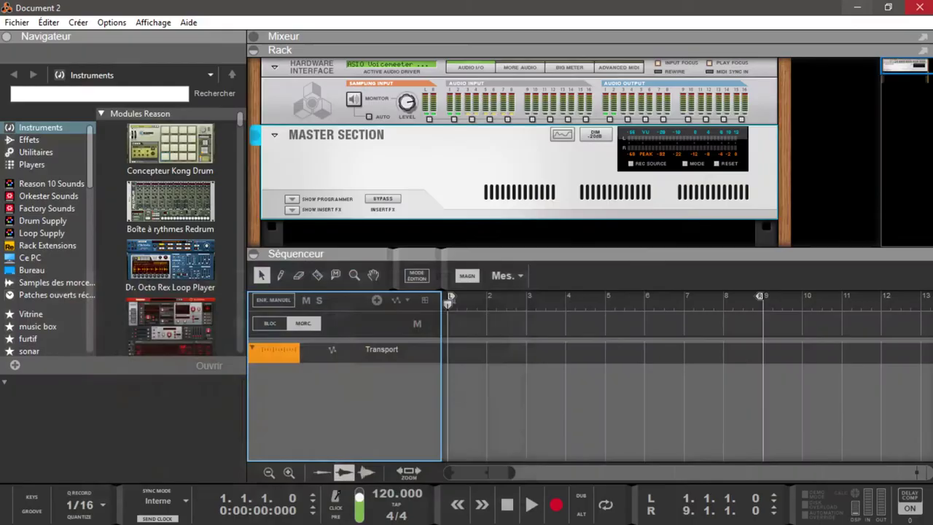
Step: Close the empty Document 2 and bring the delerme remix tuto.reason song back on screen
click(923, 8)
mouse_move(257, 521)
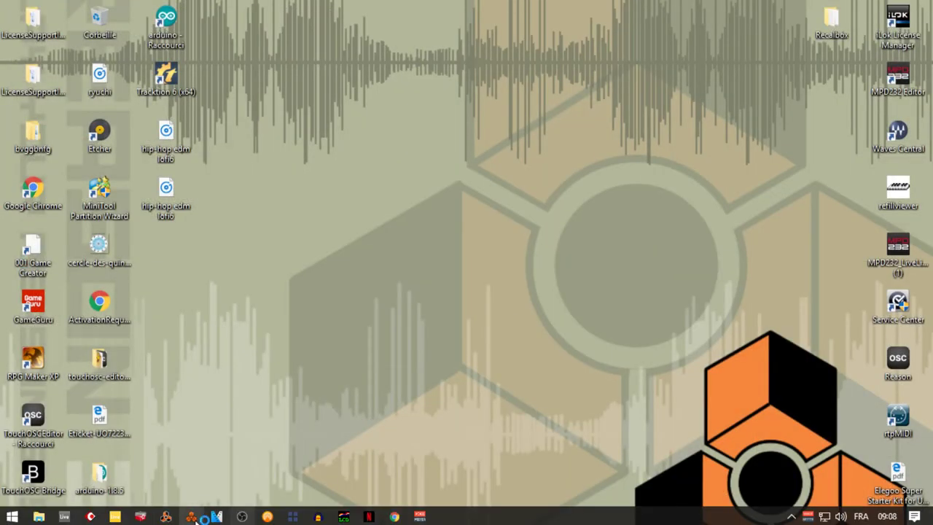
click(194, 517)
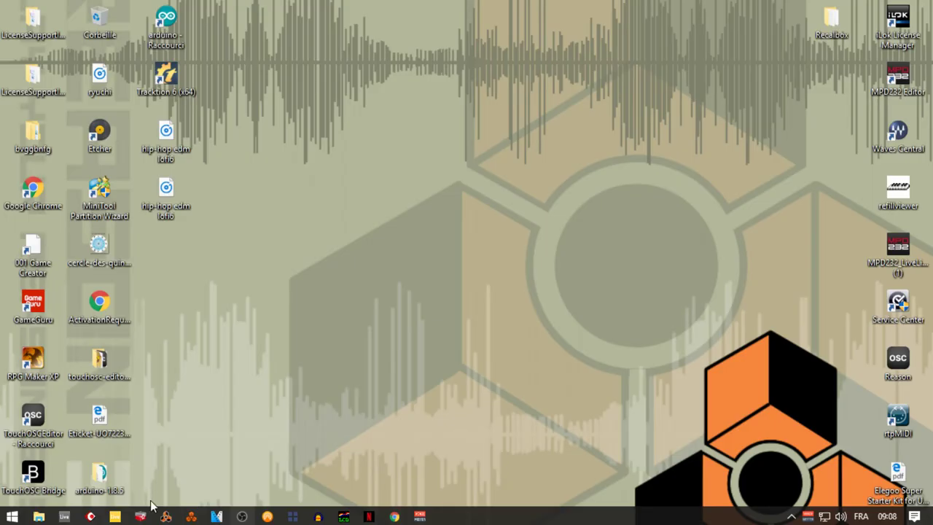
click(163, 514)
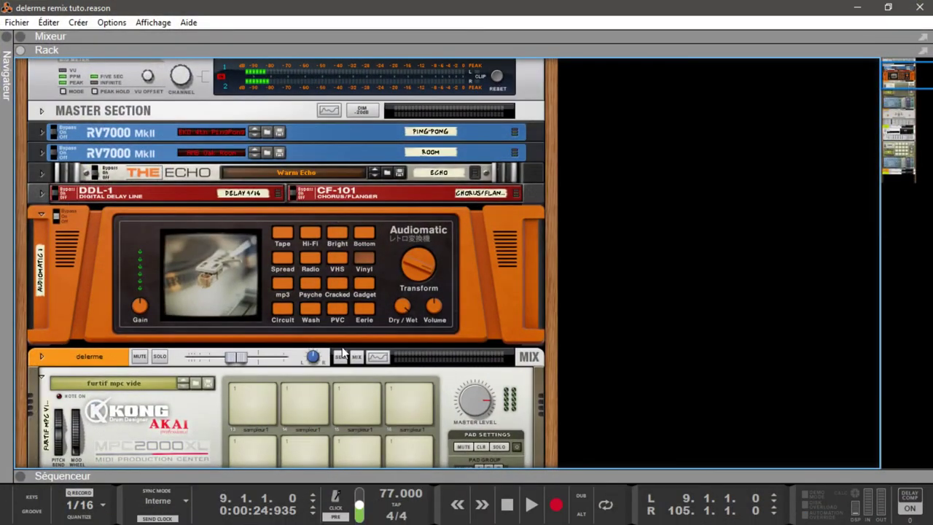
Step: Play the song from bar 9 with the sequencer shown, solo furtif mpc vide and Atlantic Records Stereo Upright, and stop playback at the Kong device
key(space)
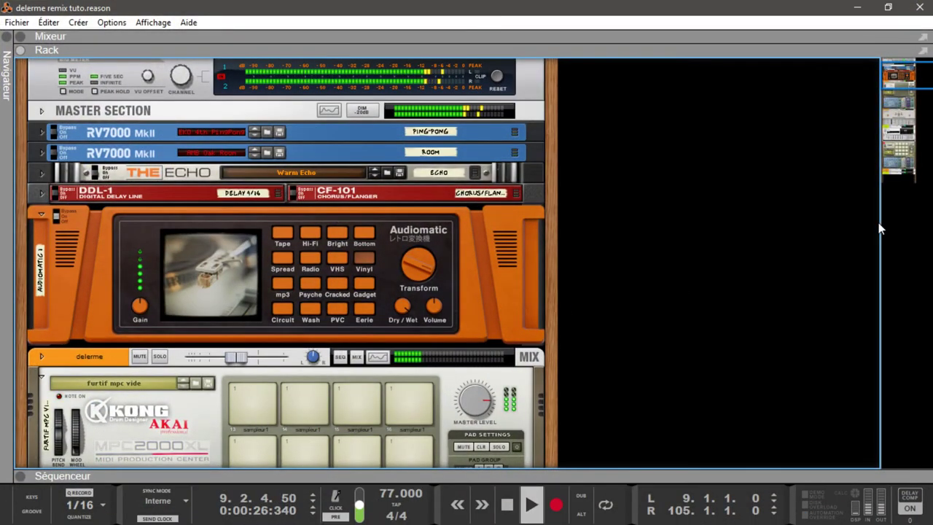
scroll(902, 108, down, 10)
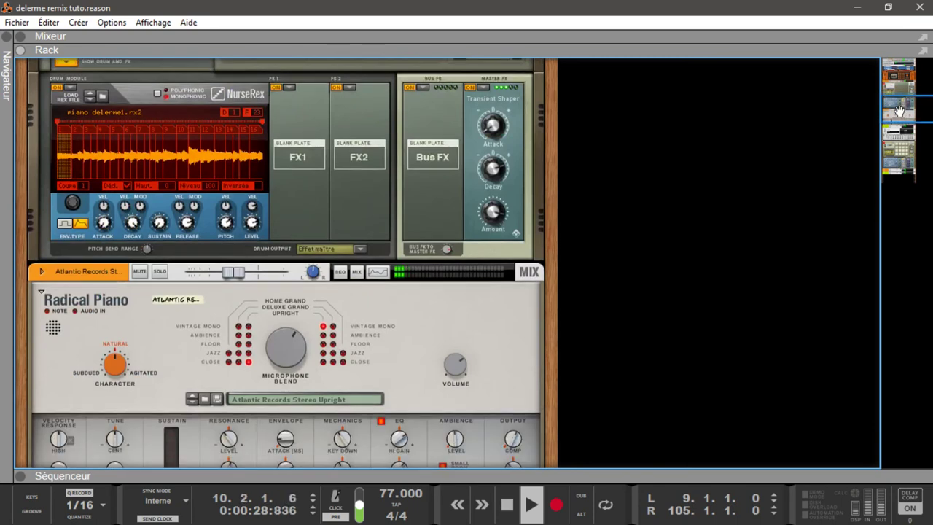
click(22, 475)
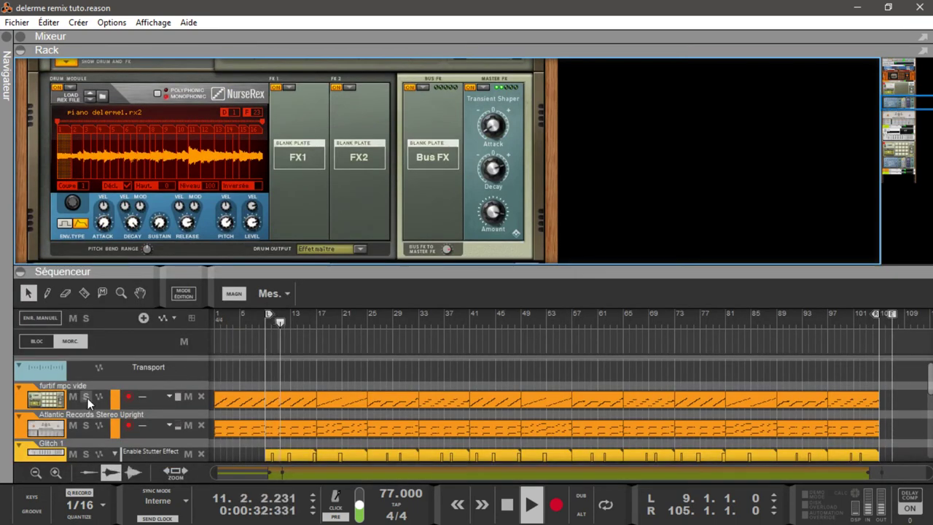
click(86, 396)
click(85, 424)
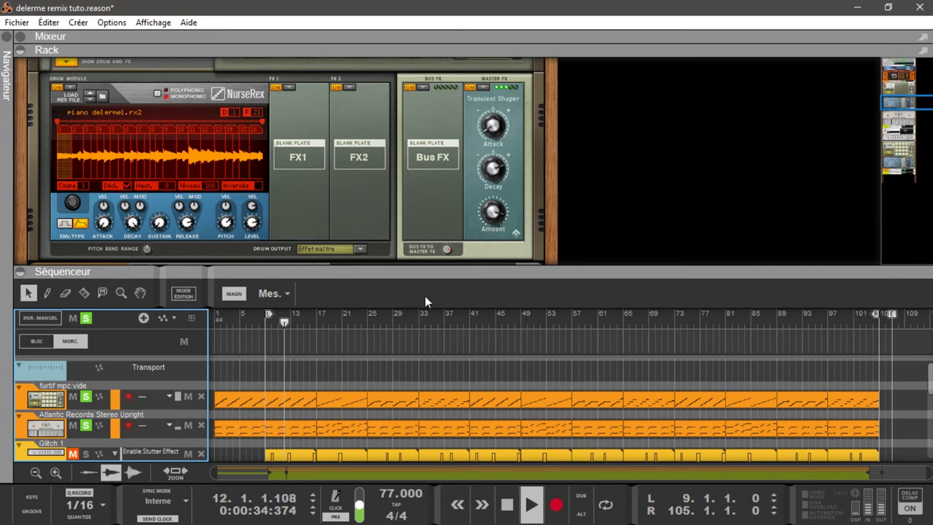
drag(894, 103, 889, 88)
key(space)
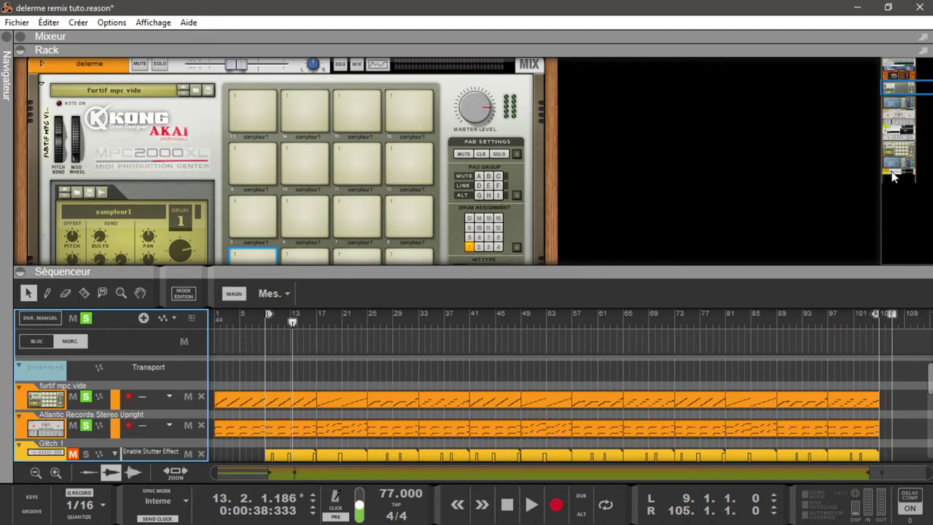
Step: Replay the two soloed tracks from bar 9, and clear all solos during playback
key(KP_0)
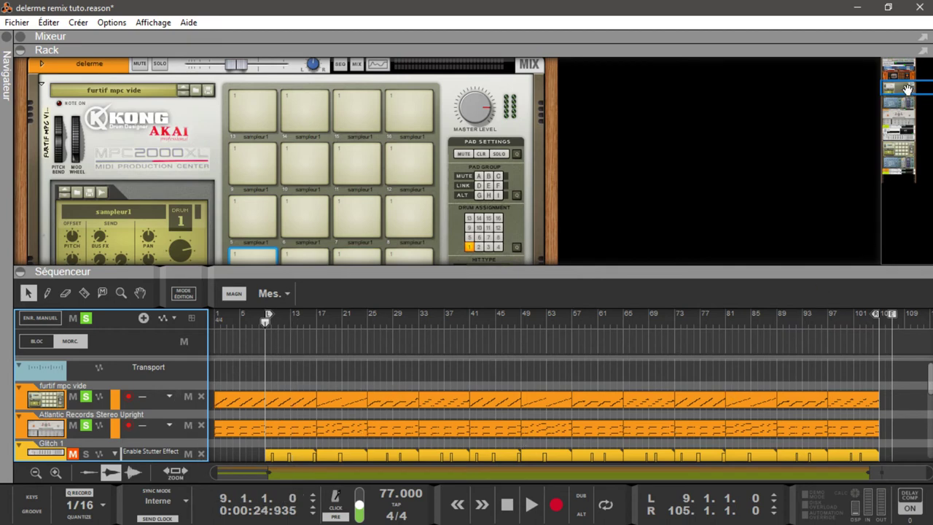
key(space)
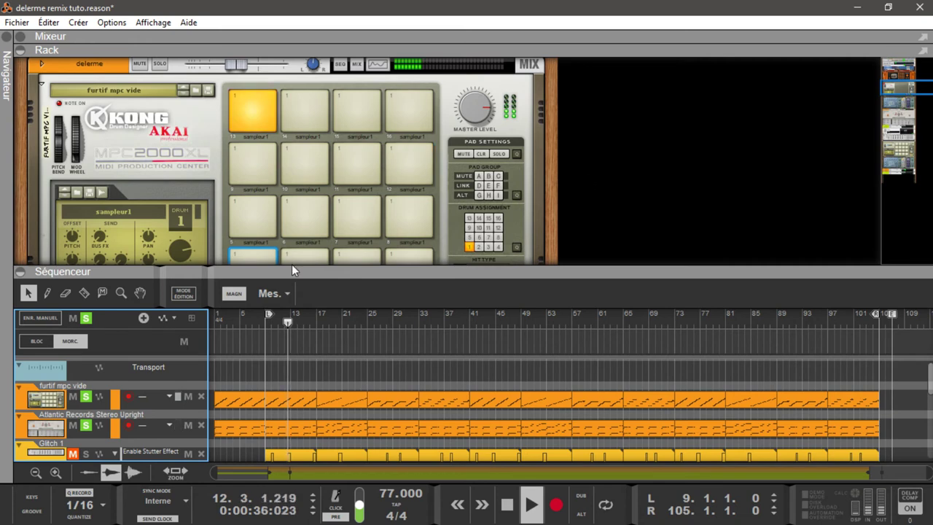
click(86, 318)
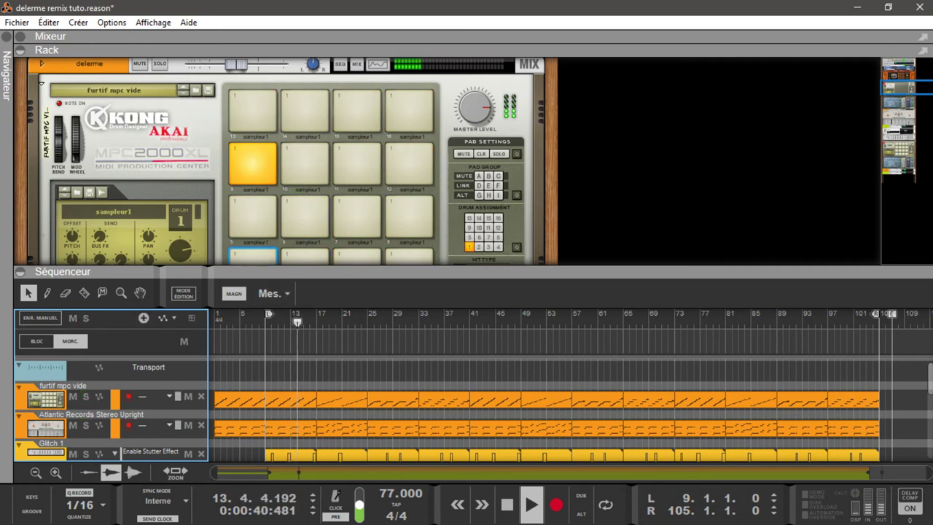
Step: Collapse the furtif mpc vide Kong and the Radical Piano, view the Glitch and Arista Kit devices in the full-height rack, and stop playback
click(43, 86)
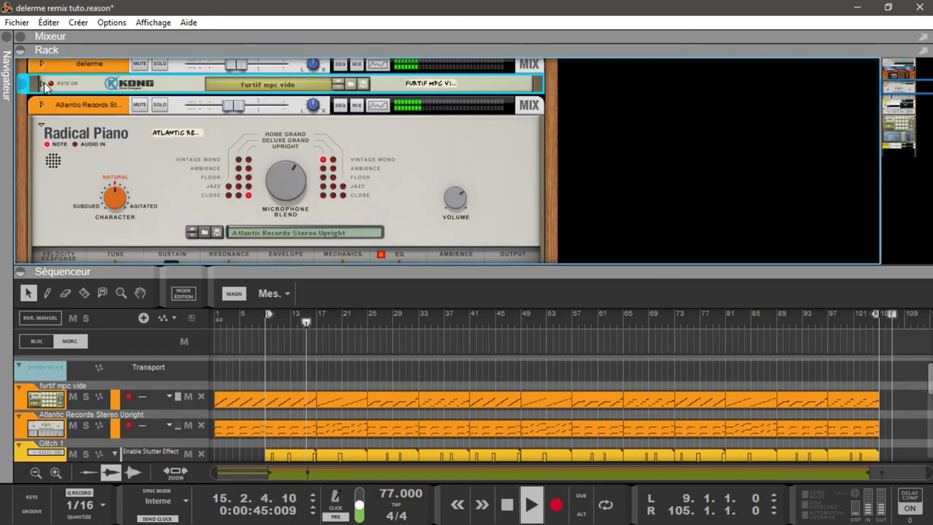
click(41, 126)
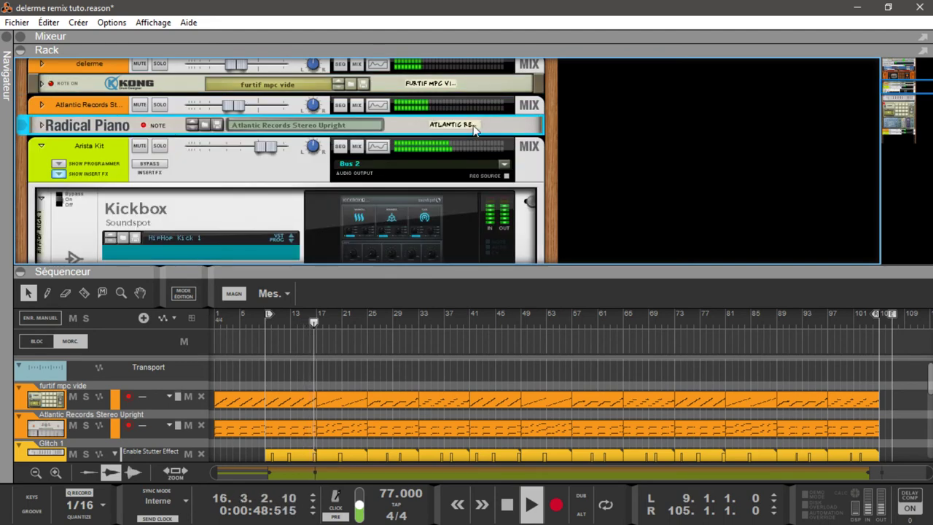
drag(898, 87, 900, 101)
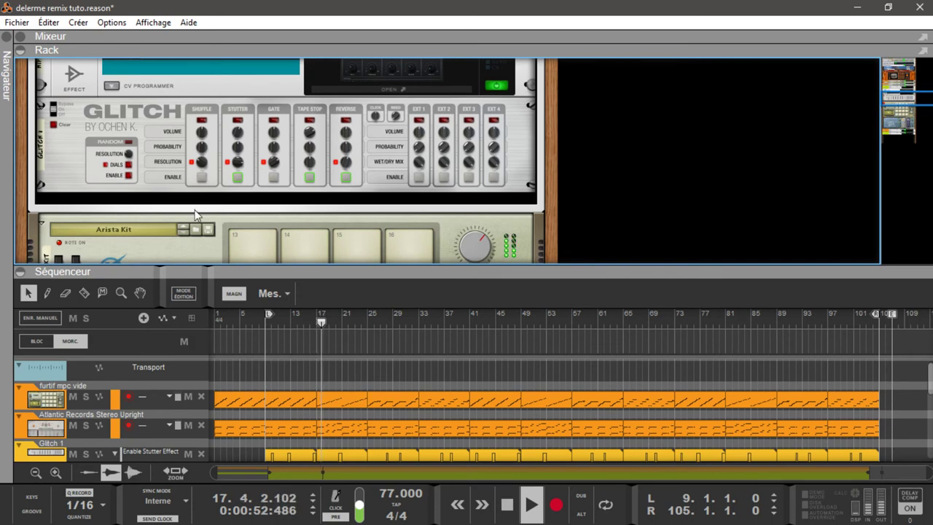
click(20, 271)
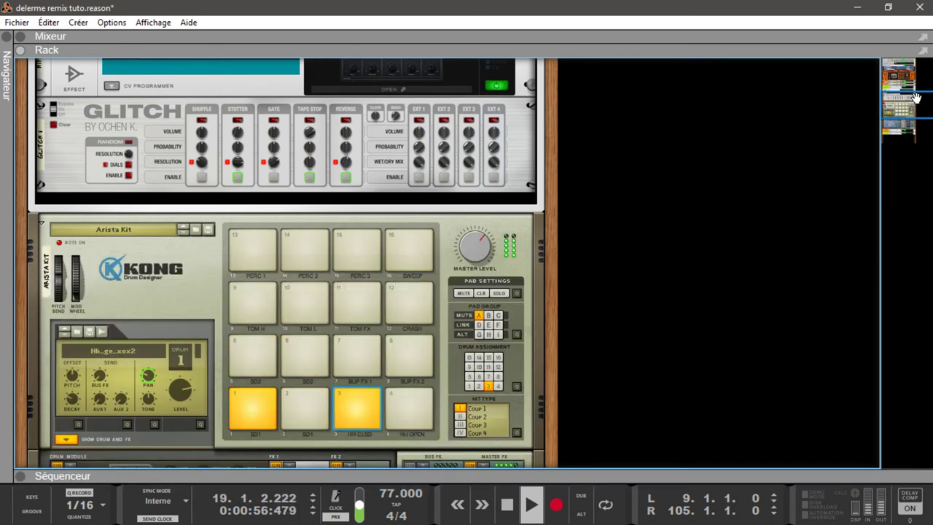
key(space)
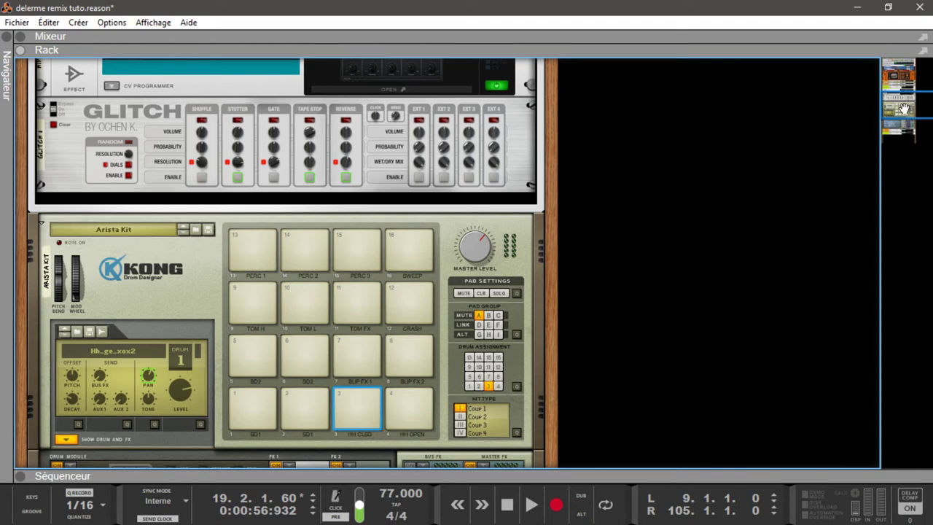
Step: Solo the Glitch 1 and Arista Kit tracks in the sequencer, with the rack and mixer hidden
drag(903, 109, 897, 87)
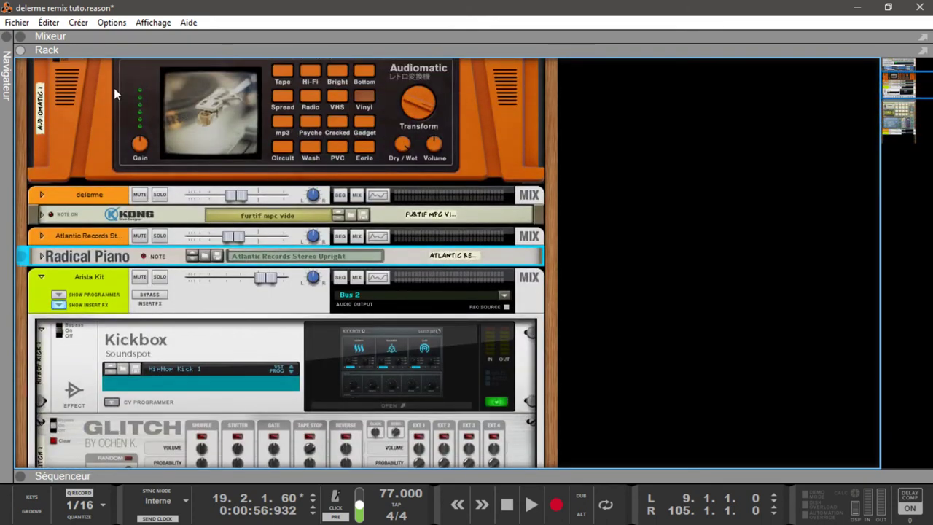
click(20, 51)
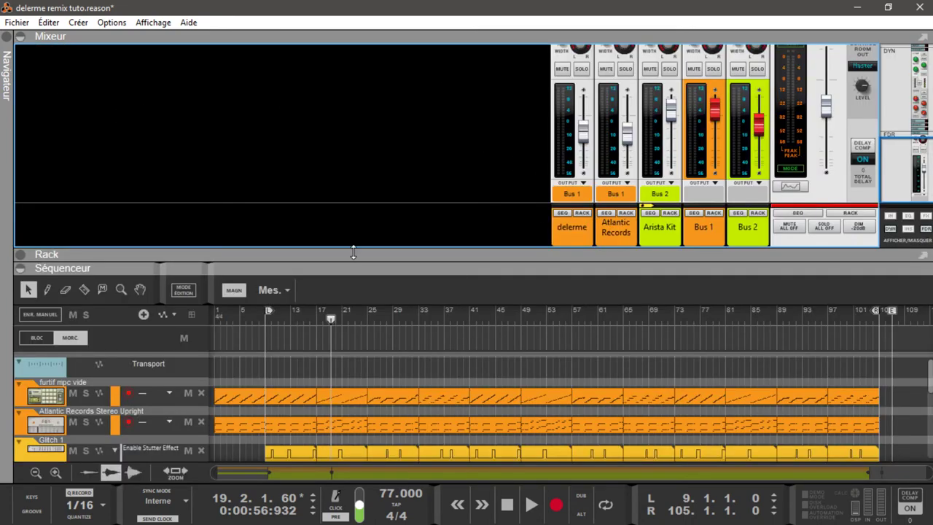
click(85, 451)
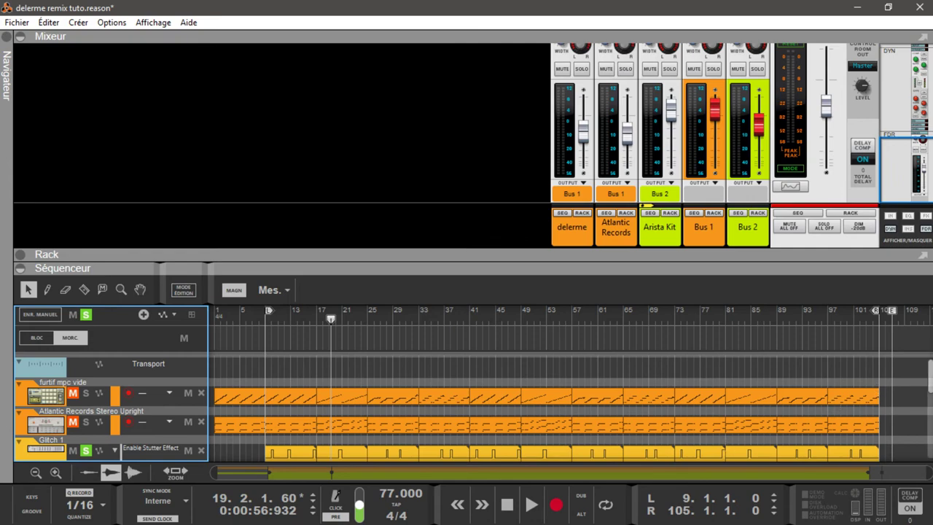
scroll(929, 384, down, 3)
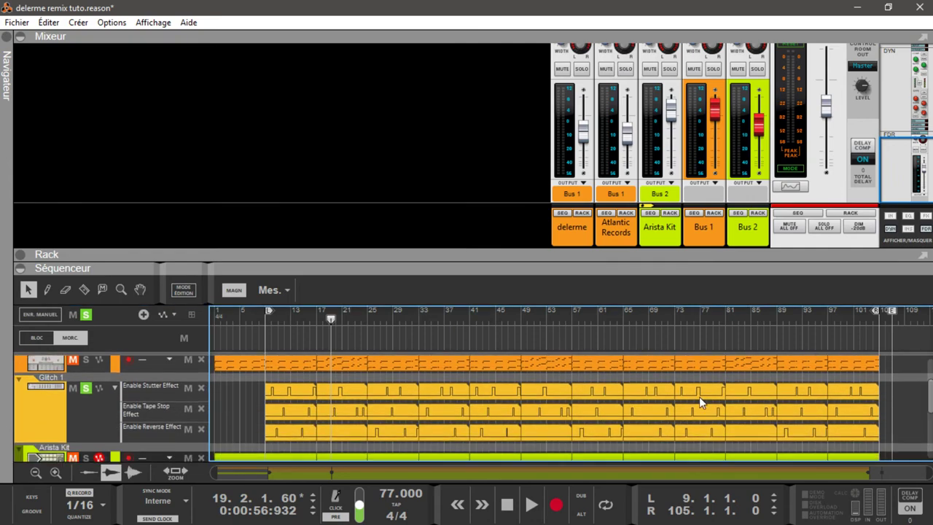
scroll(924, 394, down, 3)
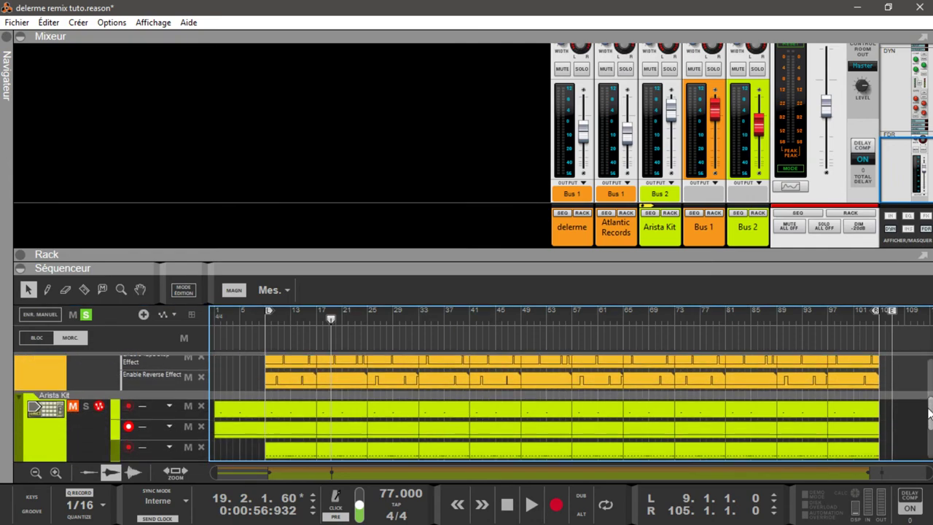
click(86, 406)
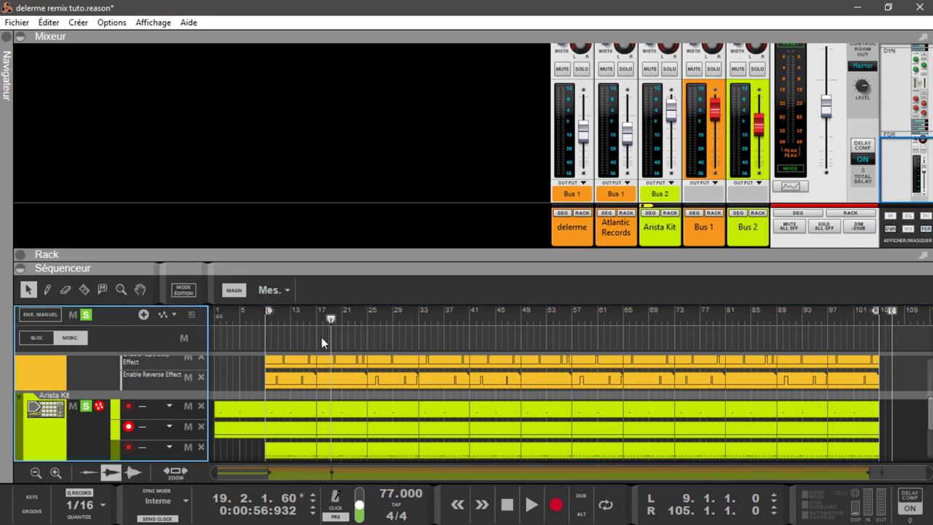
click(20, 36)
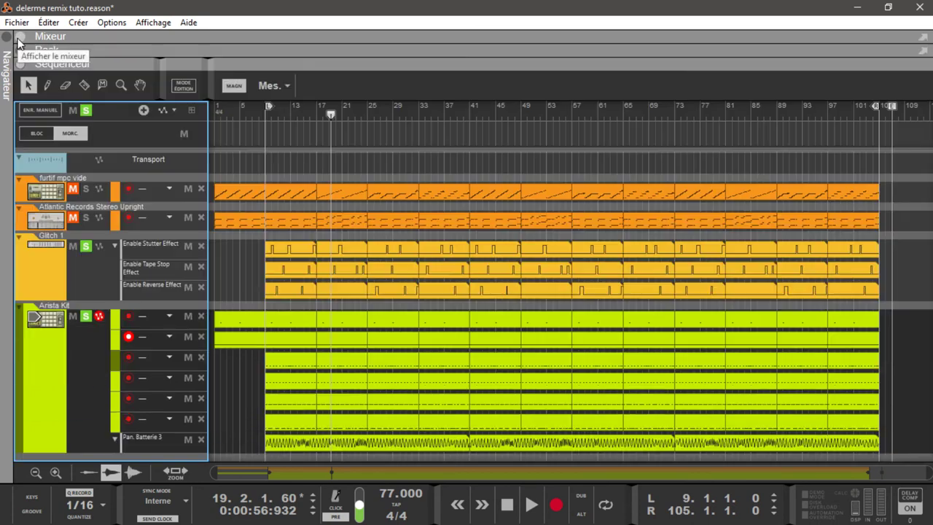
Step: Show the rack at full height and examine the Glitch device and its track options without applying any of them
click(20, 48)
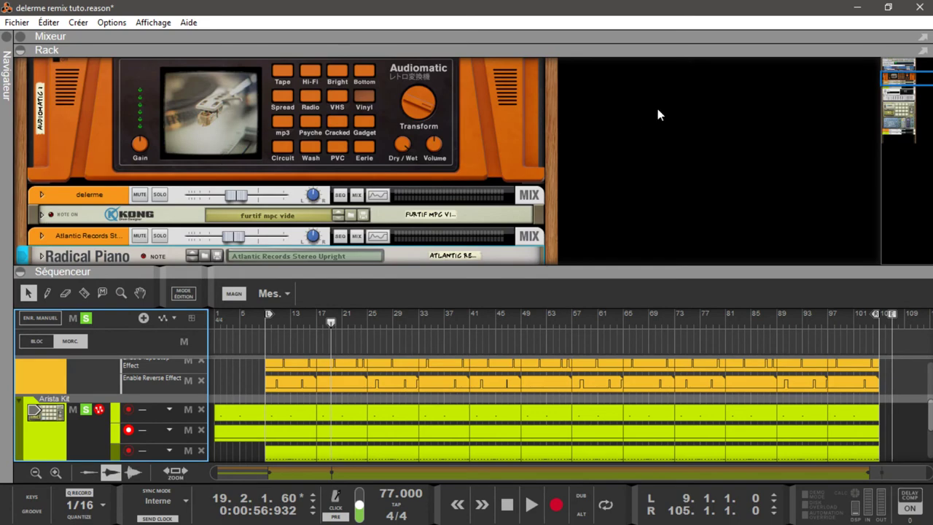
drag(885, 83, 888, 106)
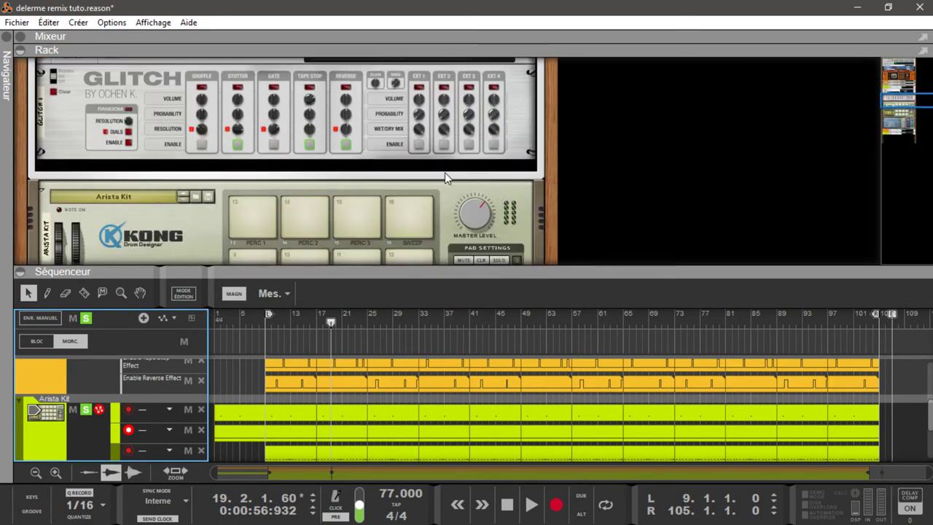
click(22, 272)
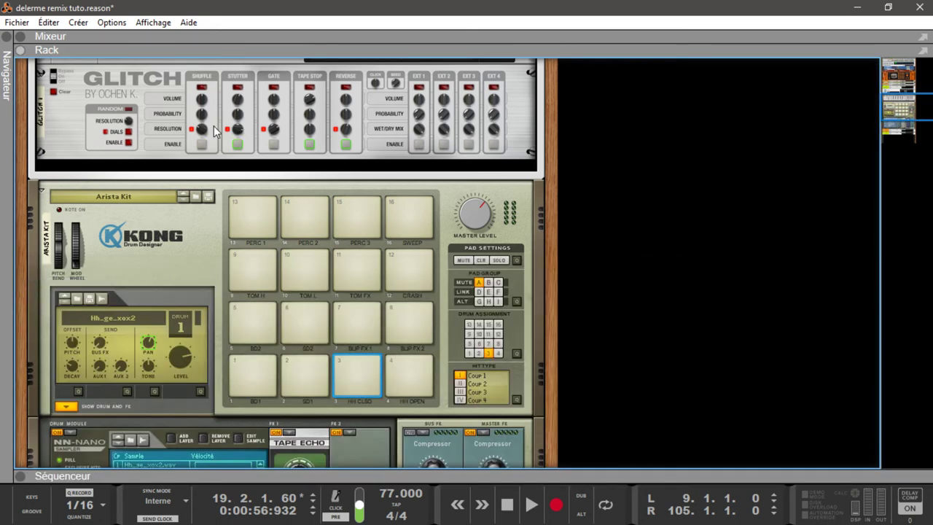
right_click(139, 89)
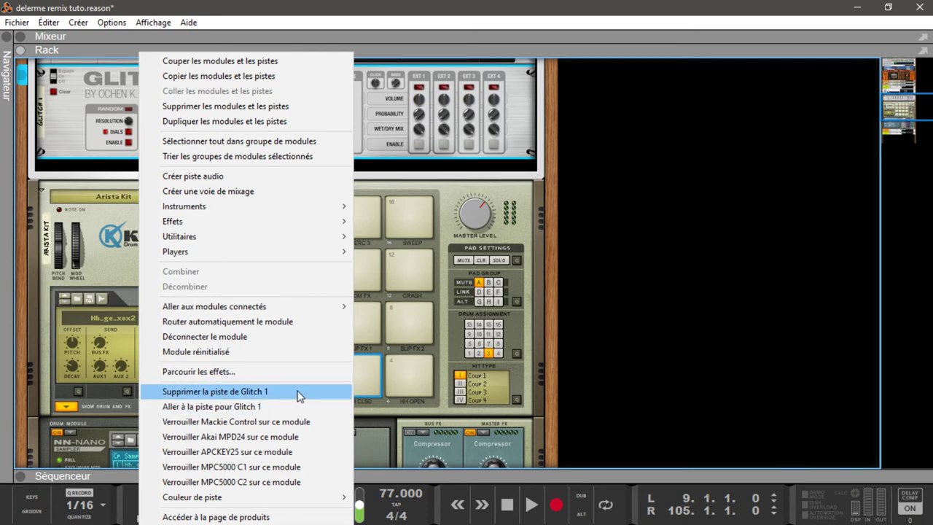
click(732, 229)
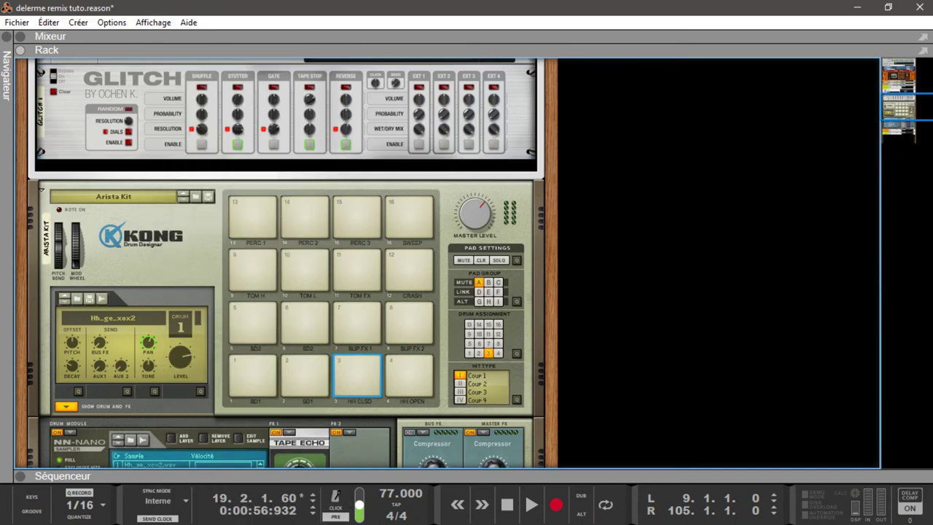
Step: Collapse the Arista Kit mix channel in the rack and bring the Bus 1 and Bus 2 channels into view
drag(904, 94, 898, 111)
drag(898, 119, 900, 90)
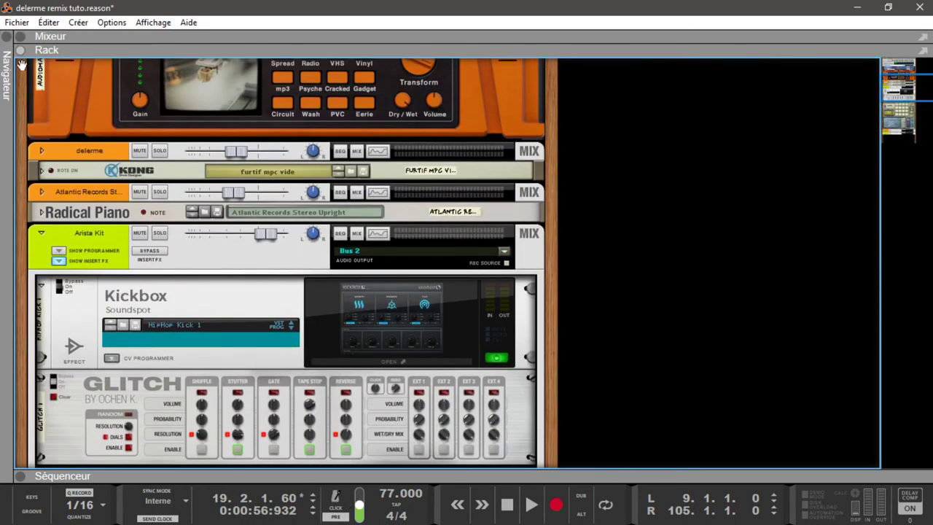
click(238, 449)
click(41, 233)
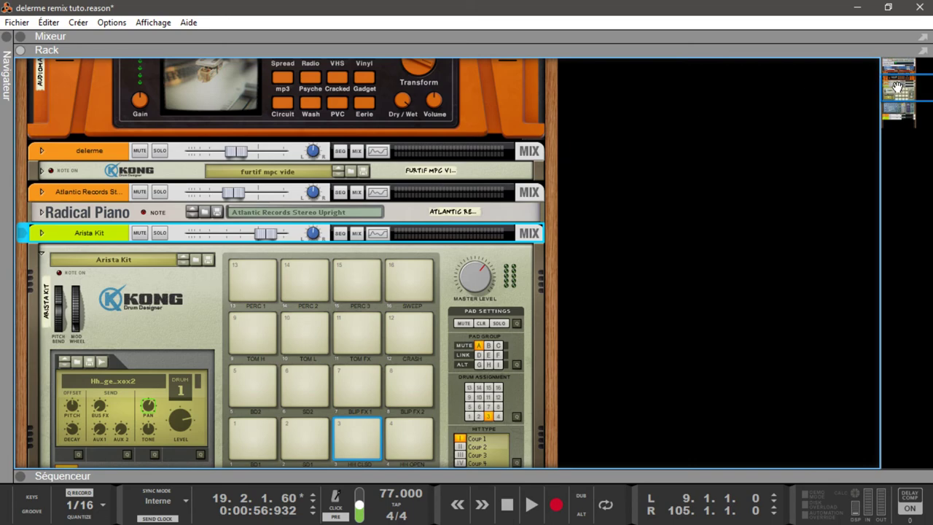
drag(897, 88, 894, 131)
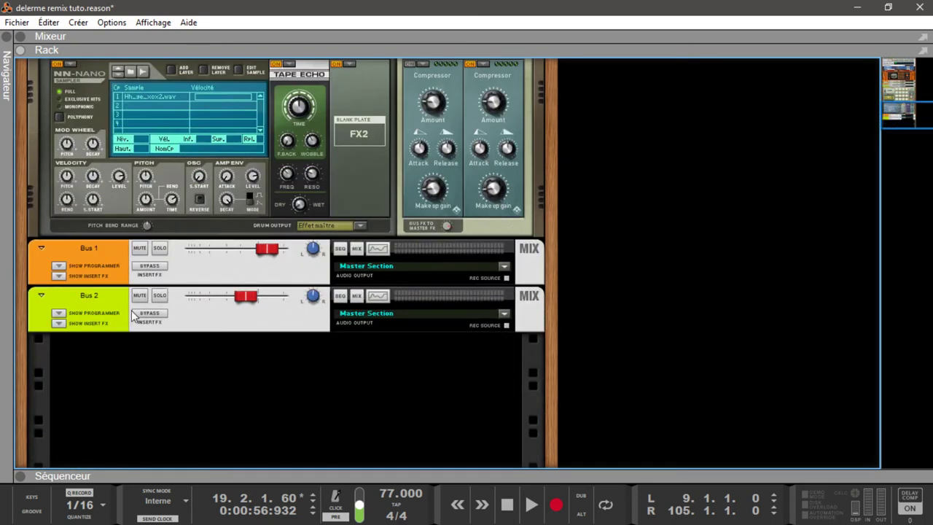
Step: Show the sequencer beneath the rack and enlarge it so that the Glitch 1 and Arista Kit lanes fit
click(22, 476)
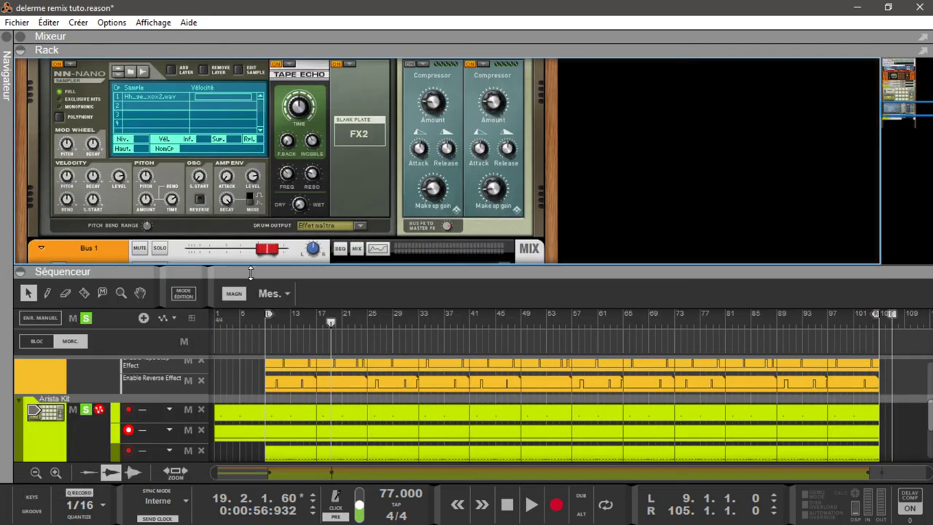
mouse_move(205, 255)
mouse_down()
mouse_move(211, 169)
mouse_move(196, 243)
mouse_move(208, 250)
mouse_up()
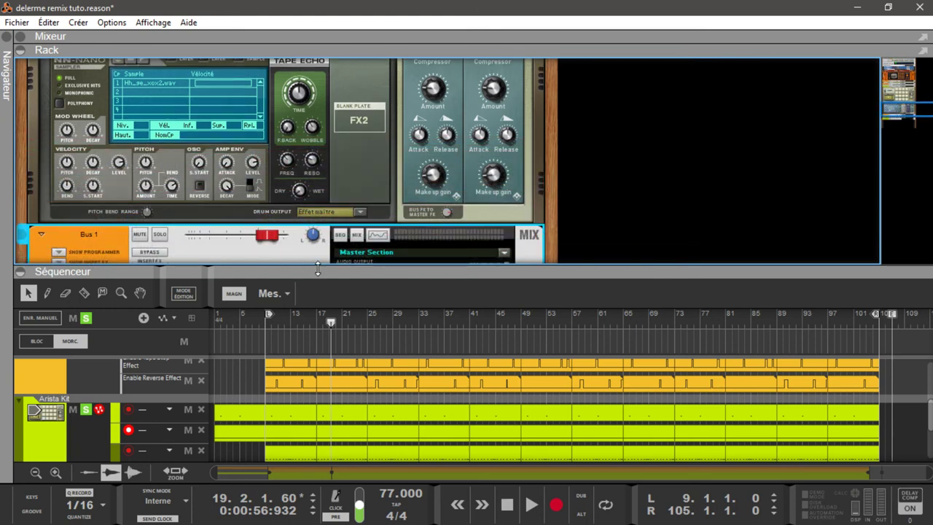
drag(314, 271, 282, 120)
Step: Mute the Glitch 1 track and play the soloed Arista Kit from bar 9
click(75, 257)
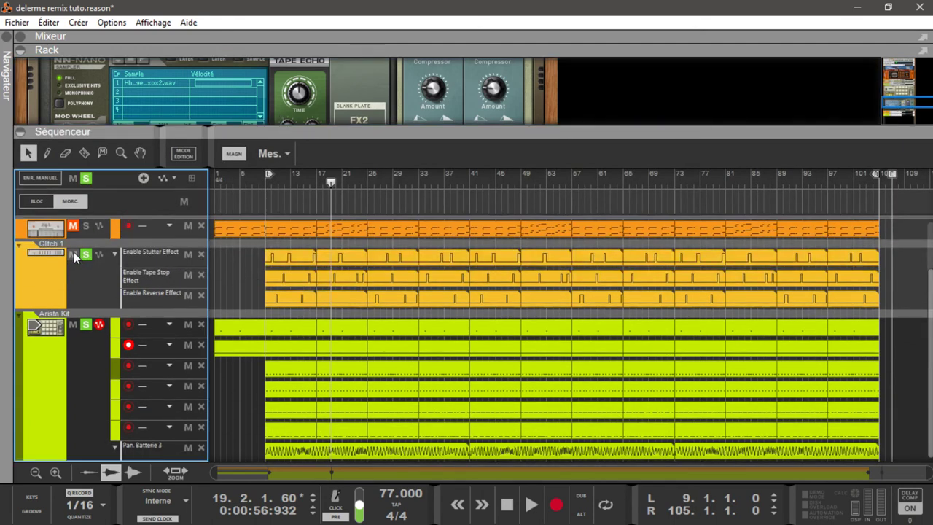
click(74, 255)
key(KP_1)
key(space)
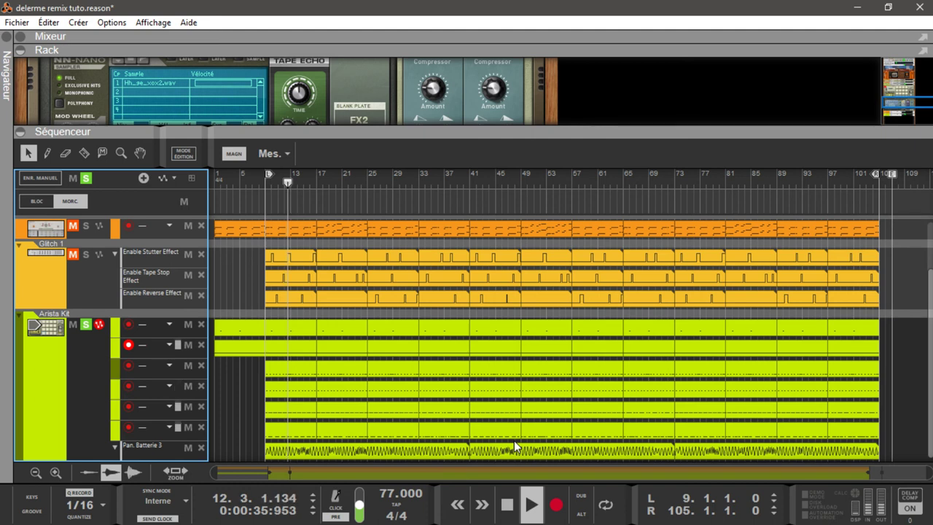
Step: Solo the Glitch 1 track together with the Arista Kit to hear the effect, and stop playback
click(85, 259)
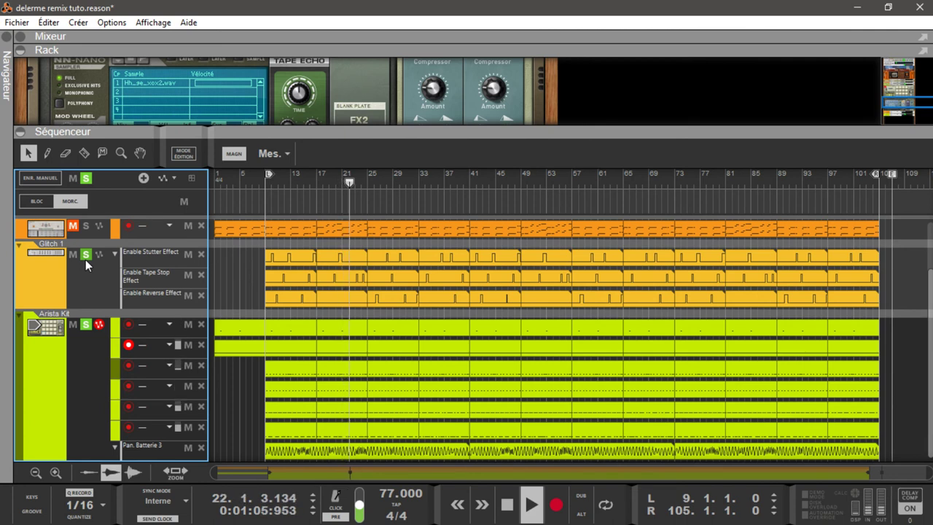
key(space)
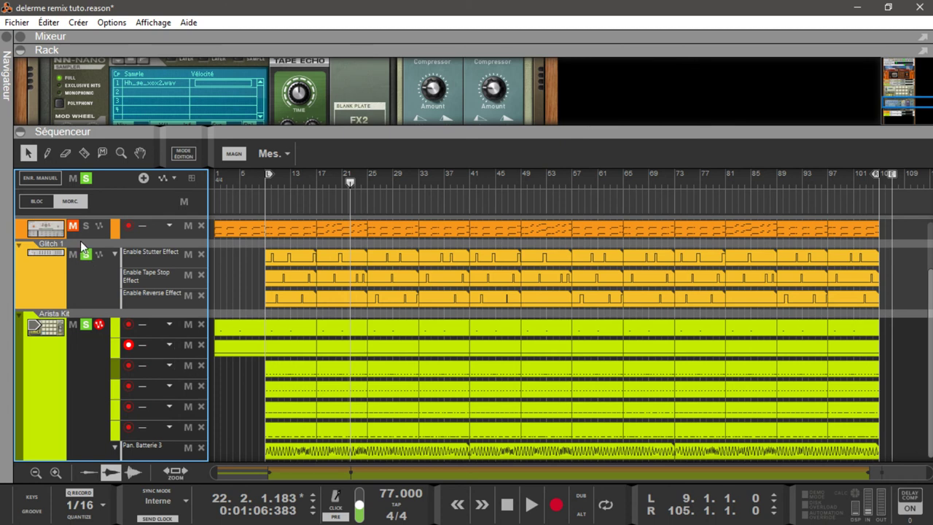
Step: Clear all mutes and solos and play the full arrangement from bar 9
click(86, 178)
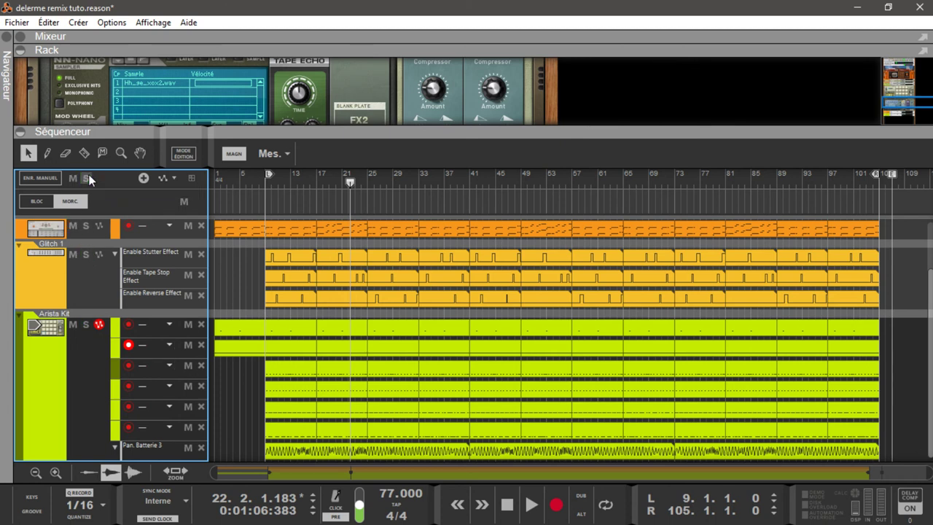
key(KP_1)
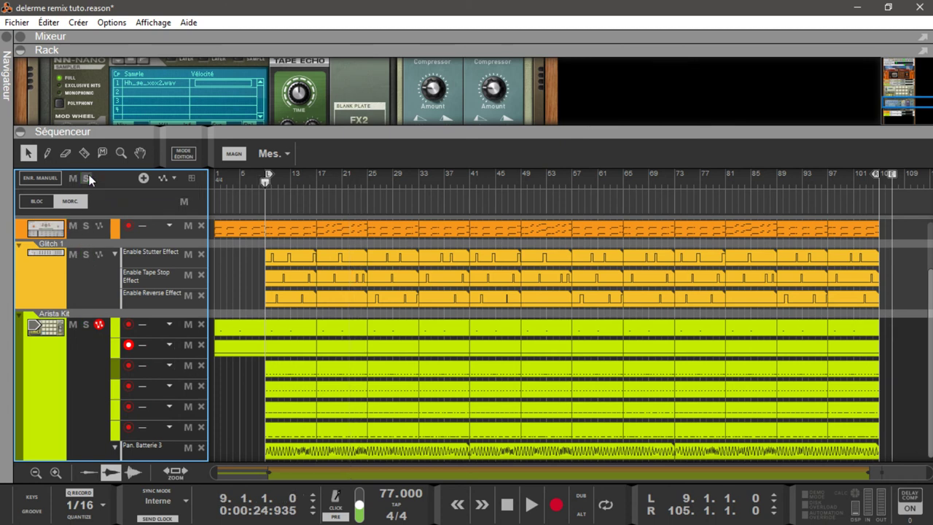
key(space)
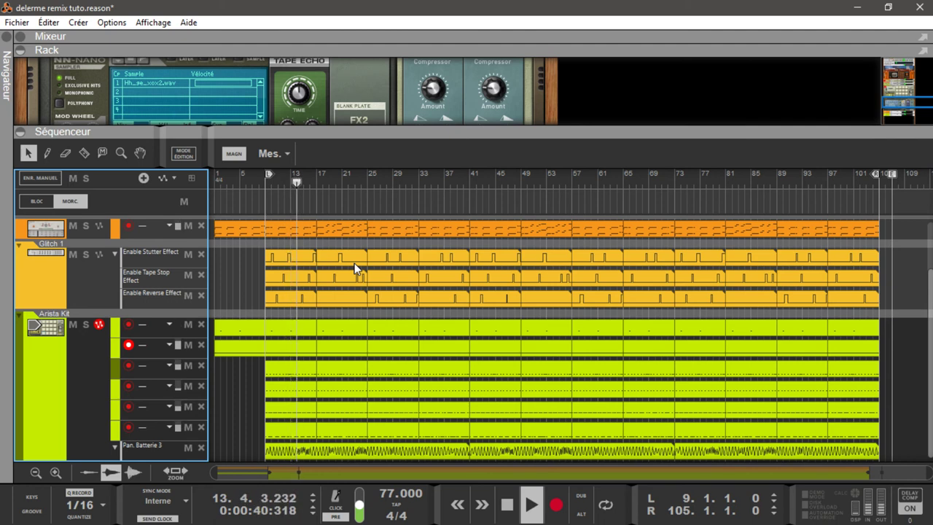
key(space)
Step: Open the first Enable Stutter Effect clip of Glitch 1 for editing and enlarge the opening bars of the timeline
click(70, 282)
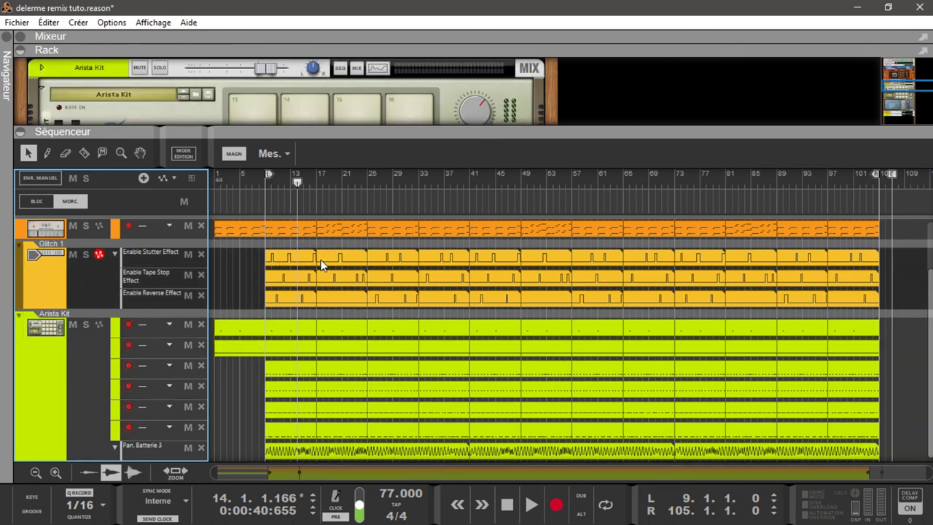
double_click(281, 260)
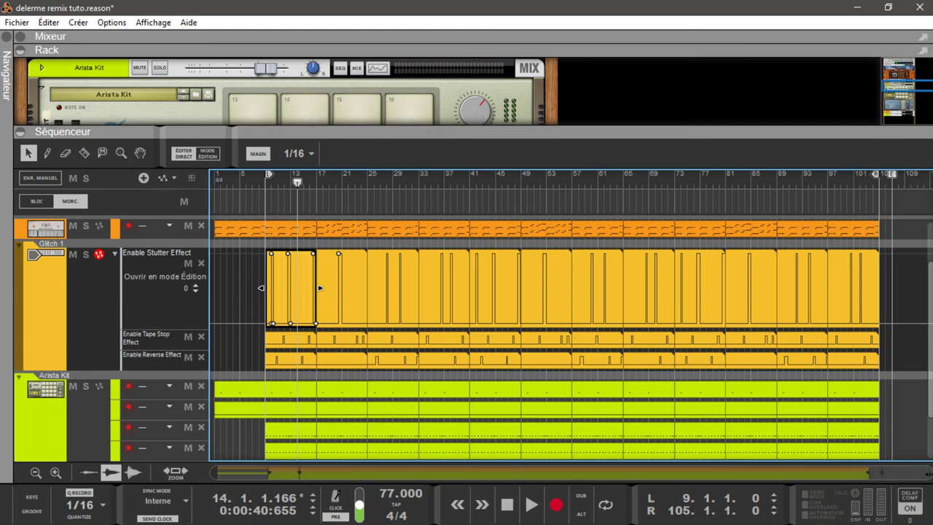
drag(806, 479, 313, 466)
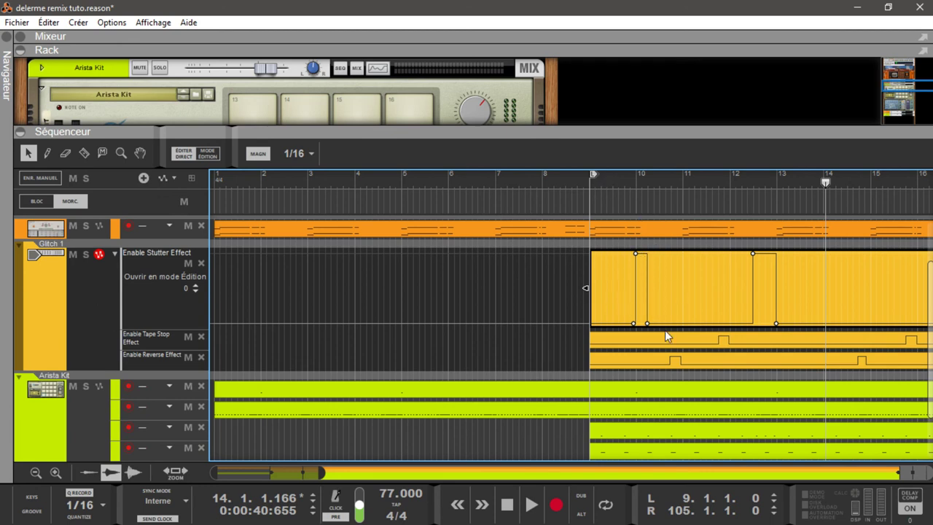
Step: Play the passage from the start of bar 9 to follow the stutter, tape stop and reverse automation
click(596, 190)
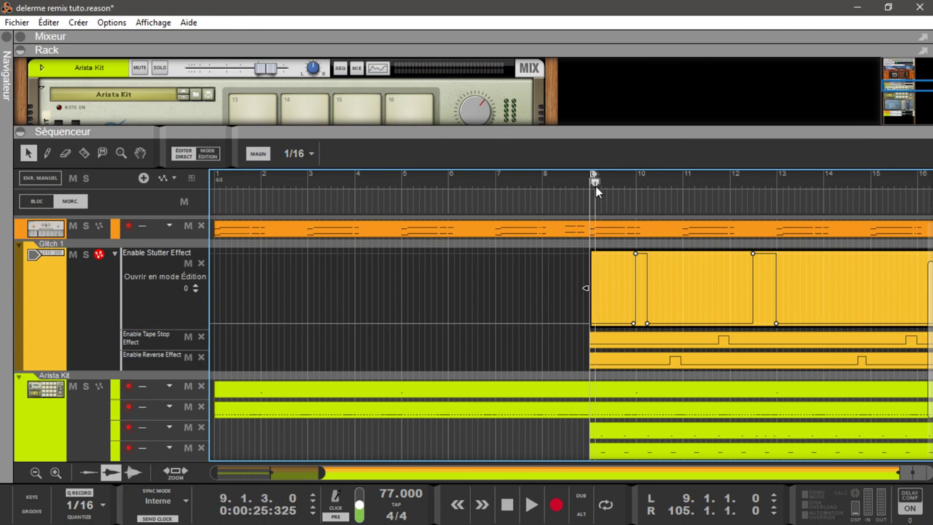
key(super)
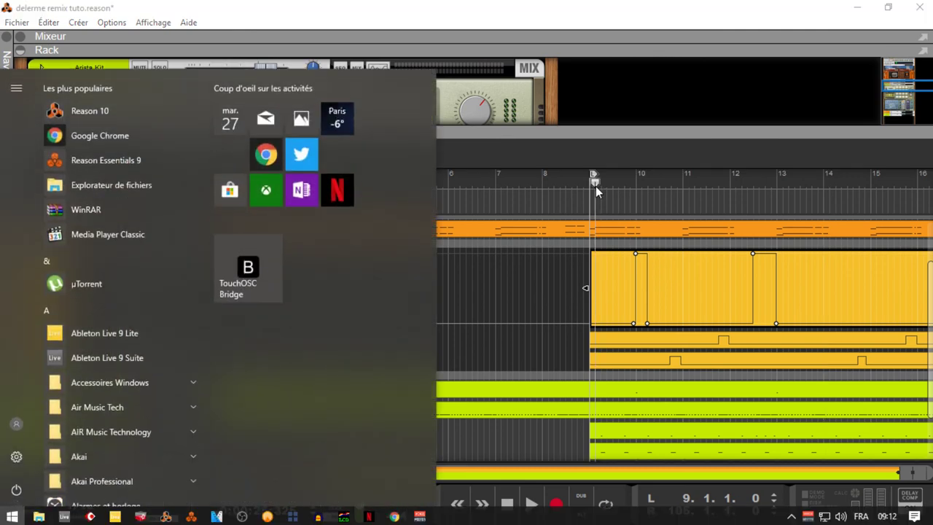
key(super)
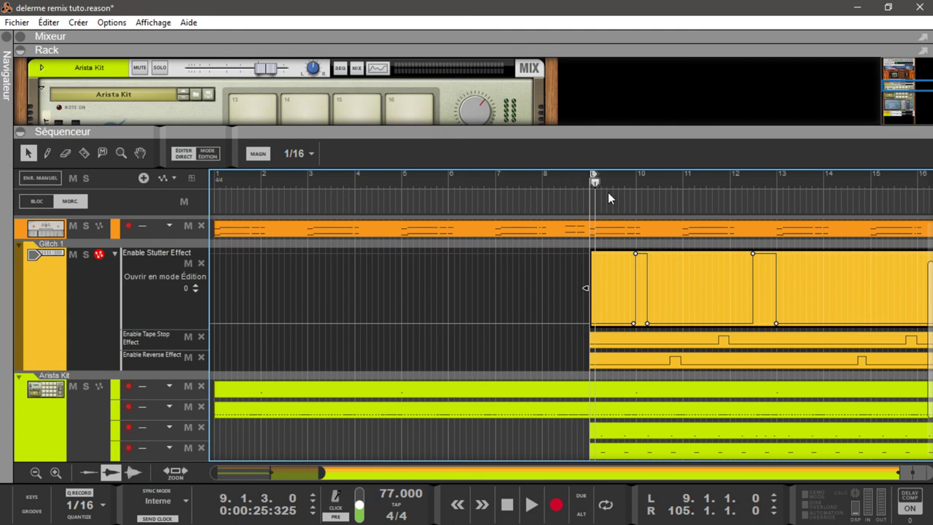
key(space)
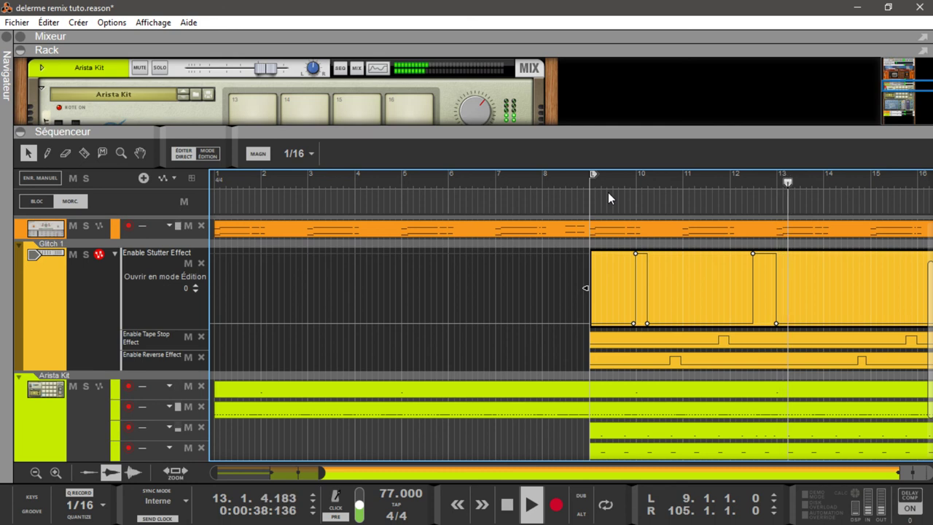
key(space)
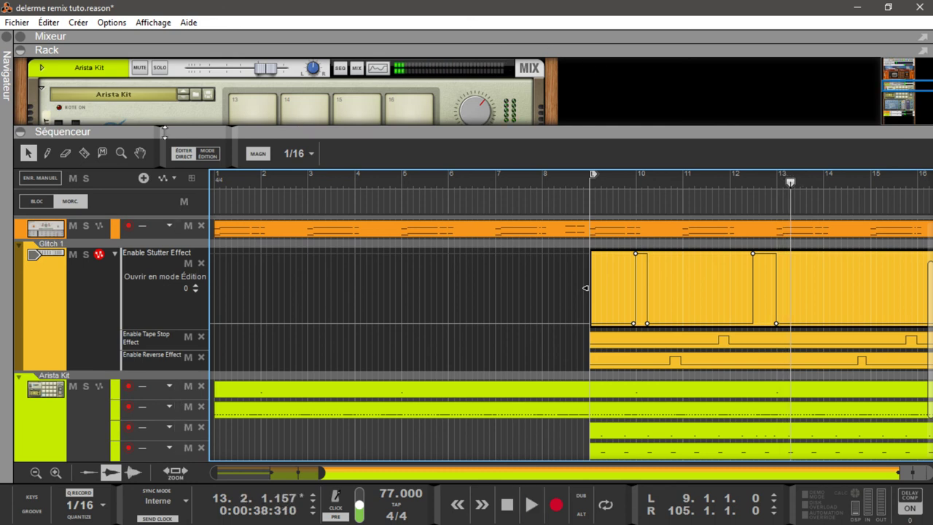
Step: Enlarge the rack and expand the Arista Kit mix channel to show its Kickbox and Glitch insert effects
drag(203, 131, 260, 325)
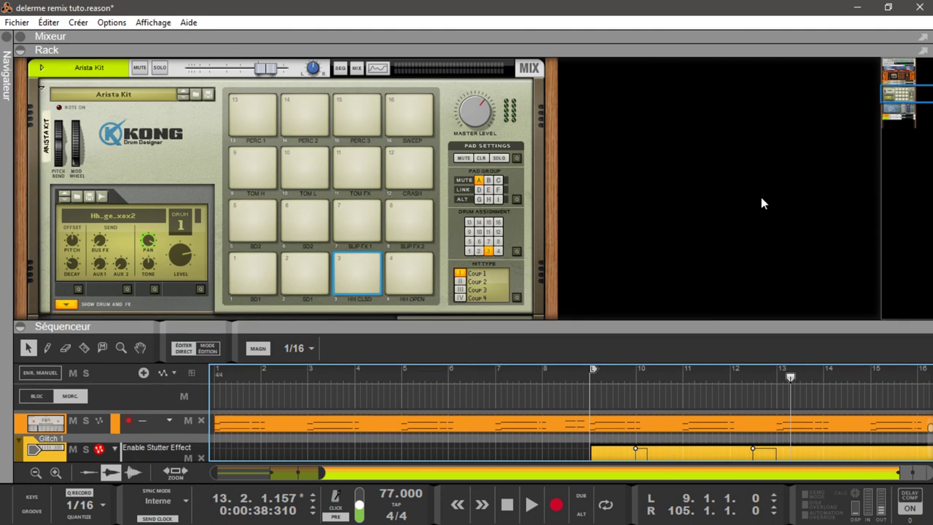
drag(889, 96, 888, 86)
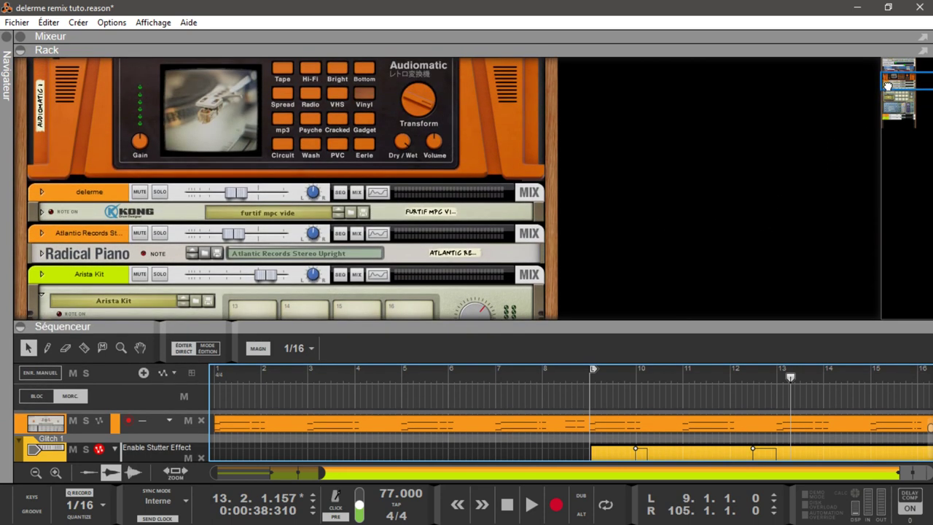
click(41, 275)
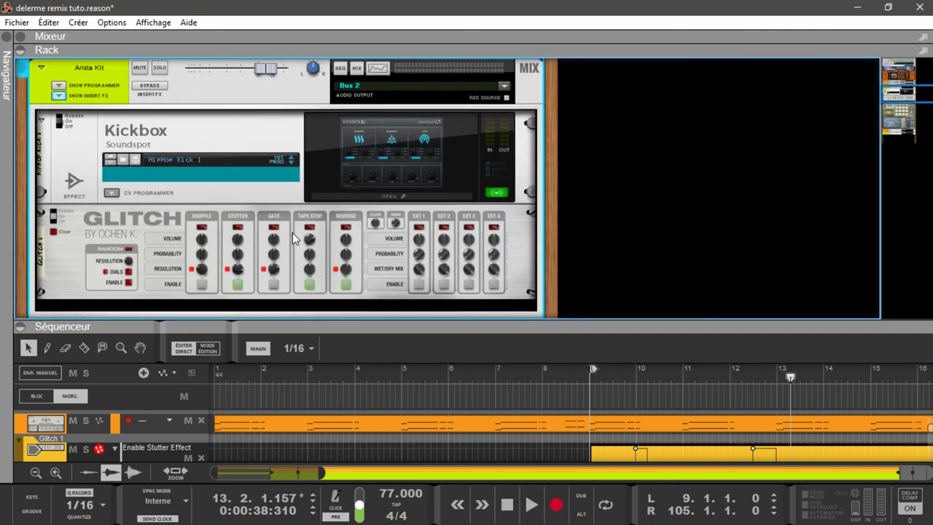
Step: Play from bar 9 while watching the Glitch device, and bring Glitch and the Kong drum pads into view together
key(KP_1)
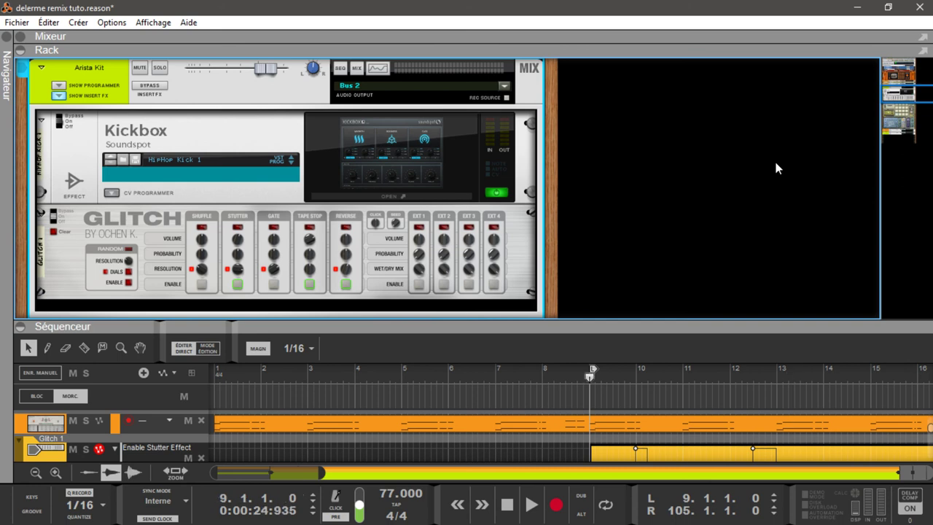
key(space)
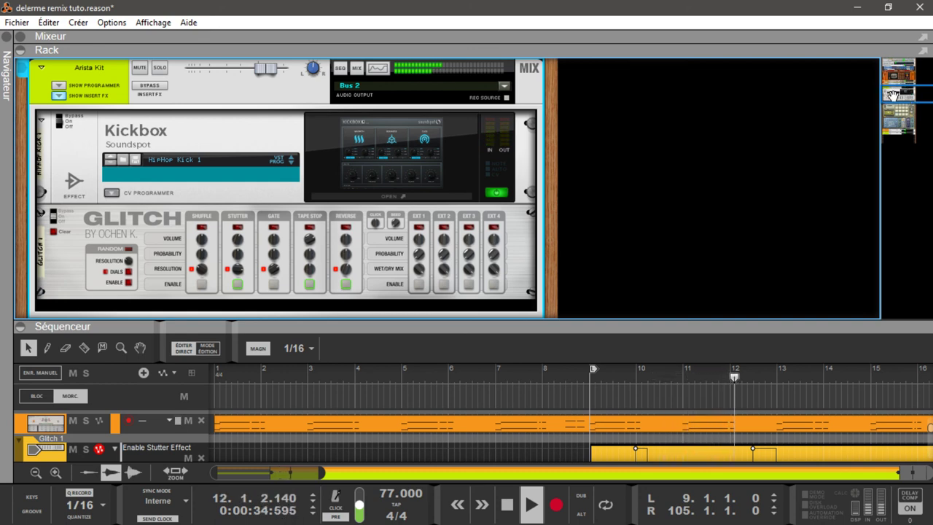
mouse_move(893, 95)
mouse_down()
mouse_move(897, 119)
mouse_move(901, 71)
mouse_move(902, 115)
mouse_move(900, 100)
mouse_up()
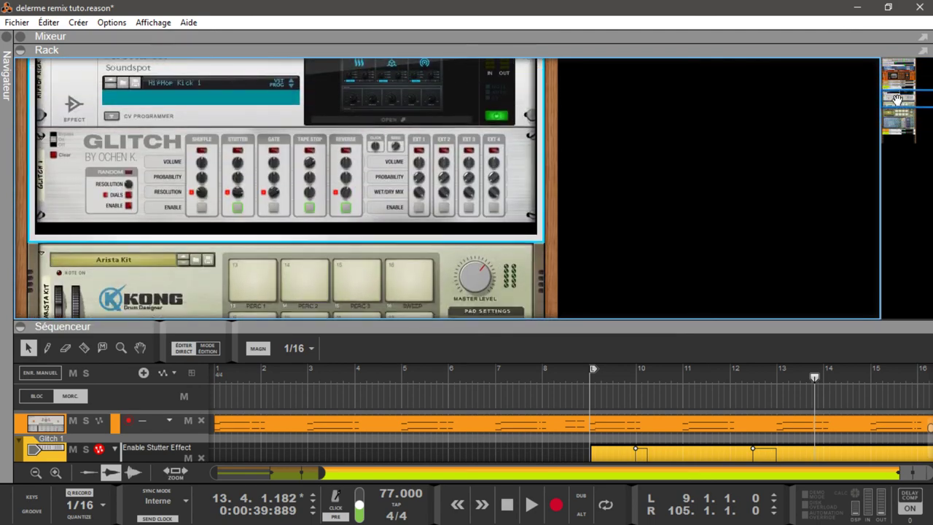
Step: Examine the automation and assignment options of Glitch's EXT 1 Enable button without applying any of them
right_click(419, 213)
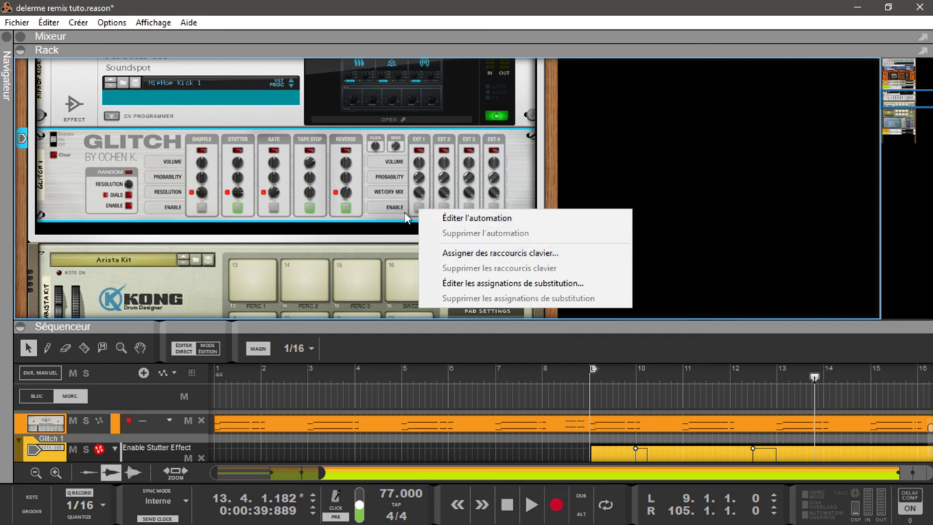
click(405, 217)
right_click(421, 205)
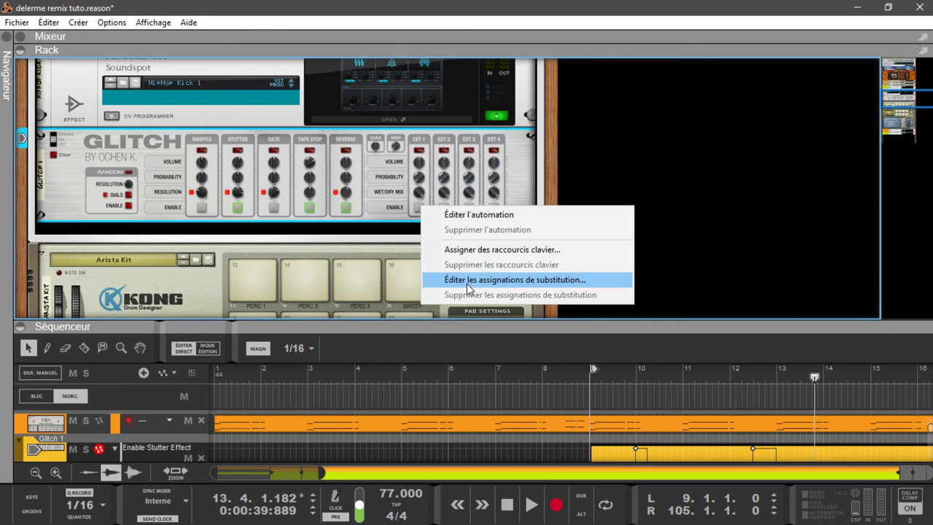
click(537, 175)
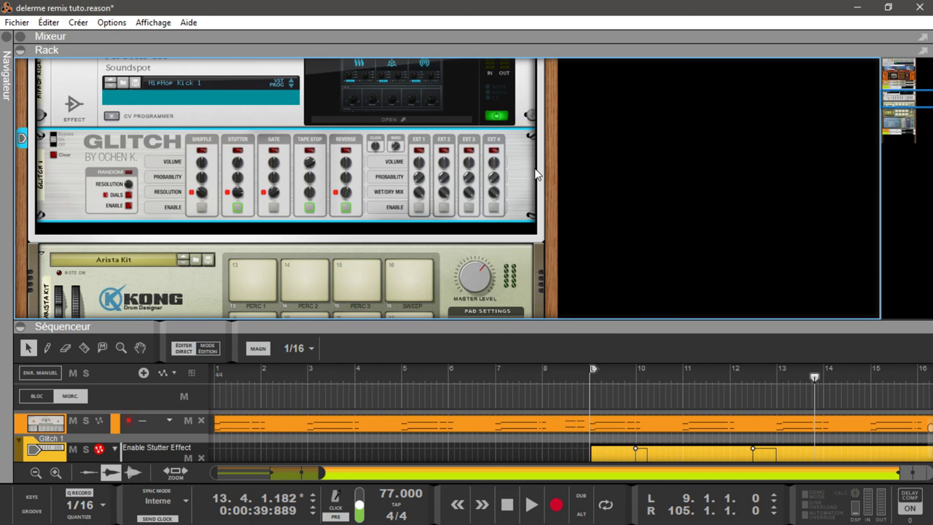
Step: Show the mixer in place of the rack and lower the master volume to about -18.64 dB during playback from bar 9
key(space)
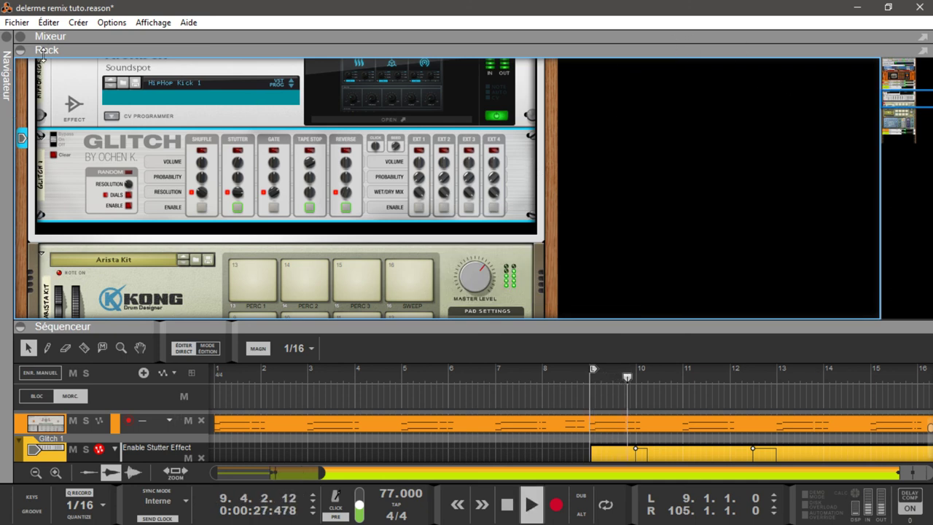
click(21, 50)
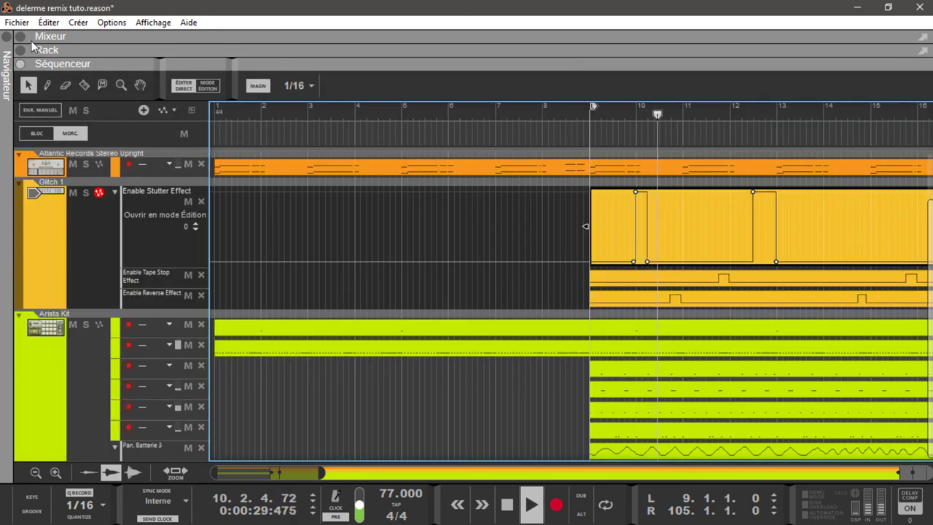
click(21, 36)
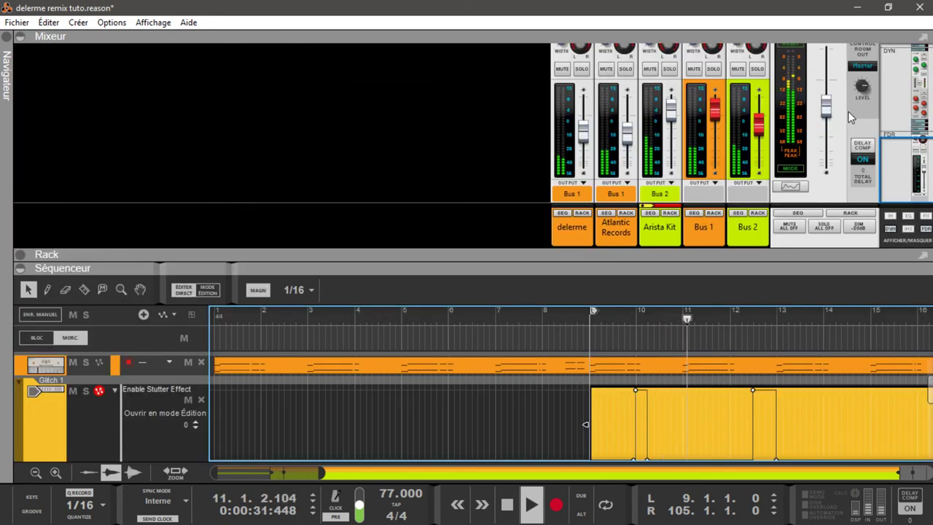
mouse_move(825, 109)
mouse_down()
mouse_move(828, 134)
mouse_move(829, 125)
mouse_up()
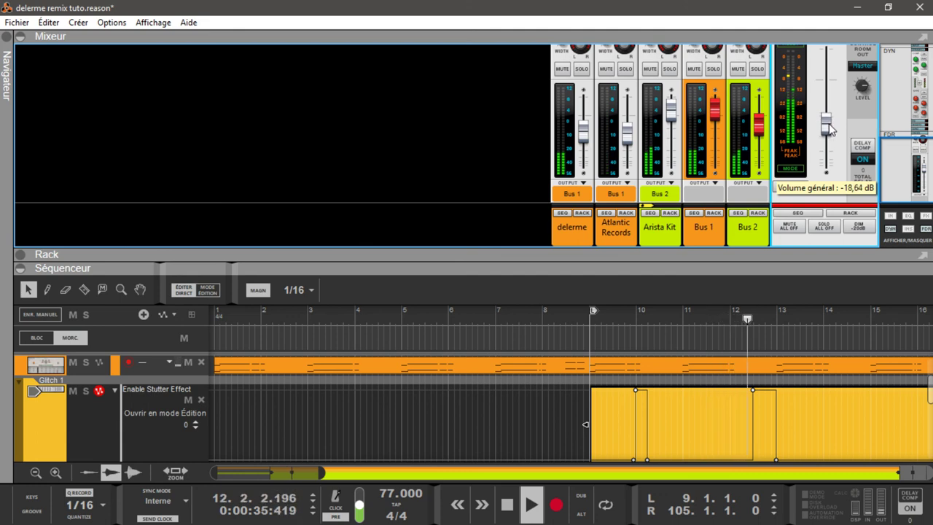